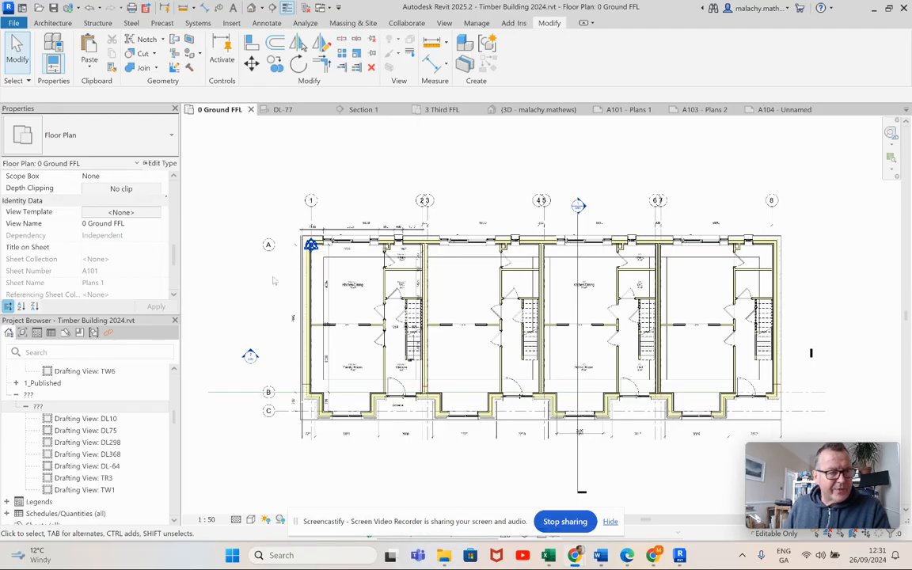
Collapse the A103 sheet entry and open sheet A101 - Plans 1 to examine its ground and first floor plans.
scroll(125, 387, "down", 5)
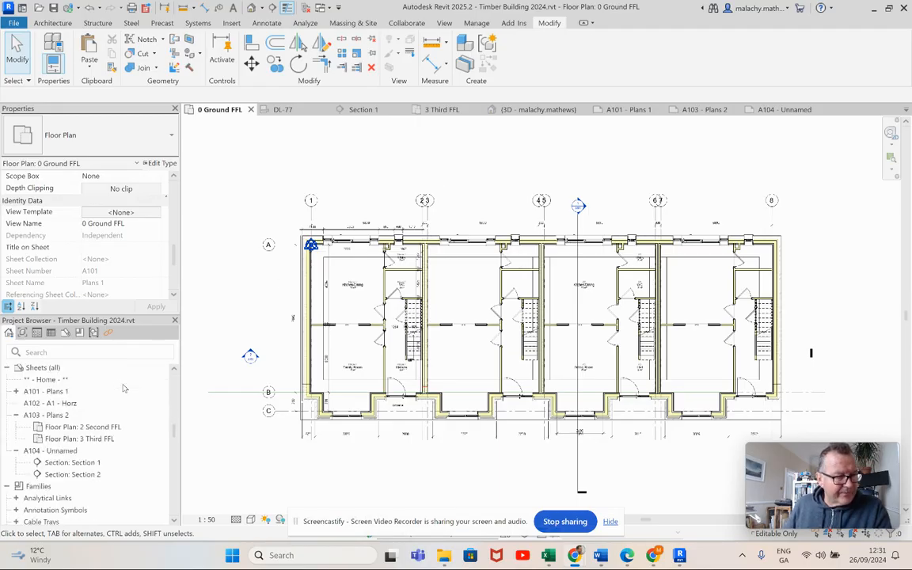
left_click(17, 415)
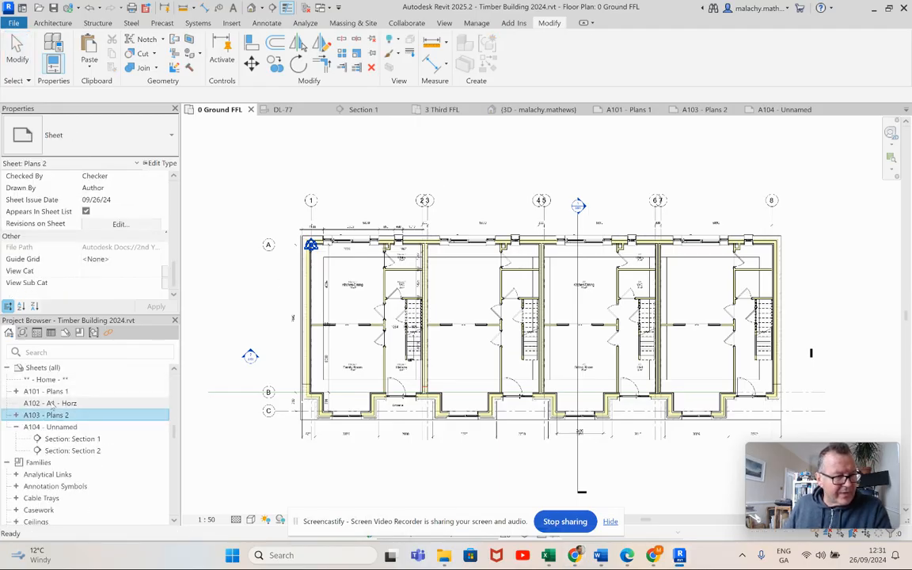
double_click(56, 393)
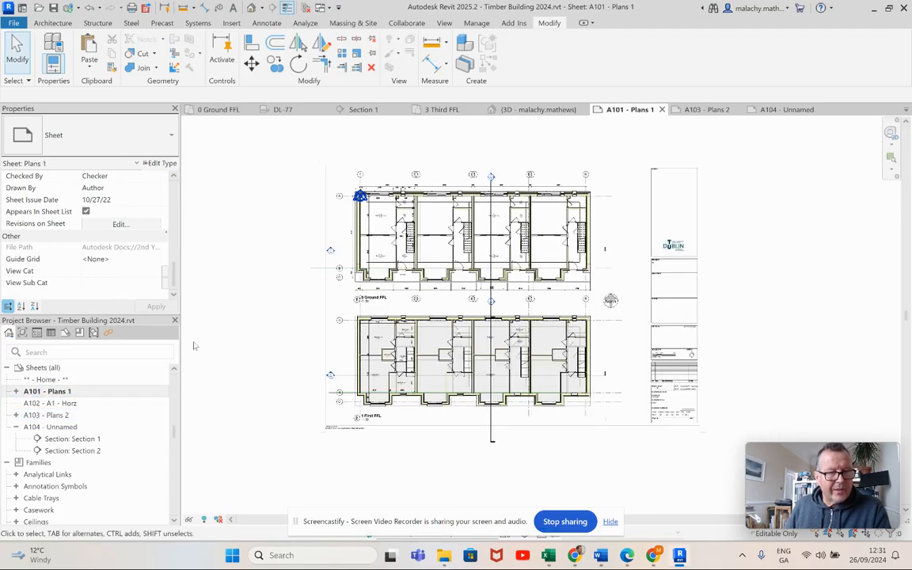
scroll(300, 322, "up", 3)
scroll(303, 321, "down", 1)
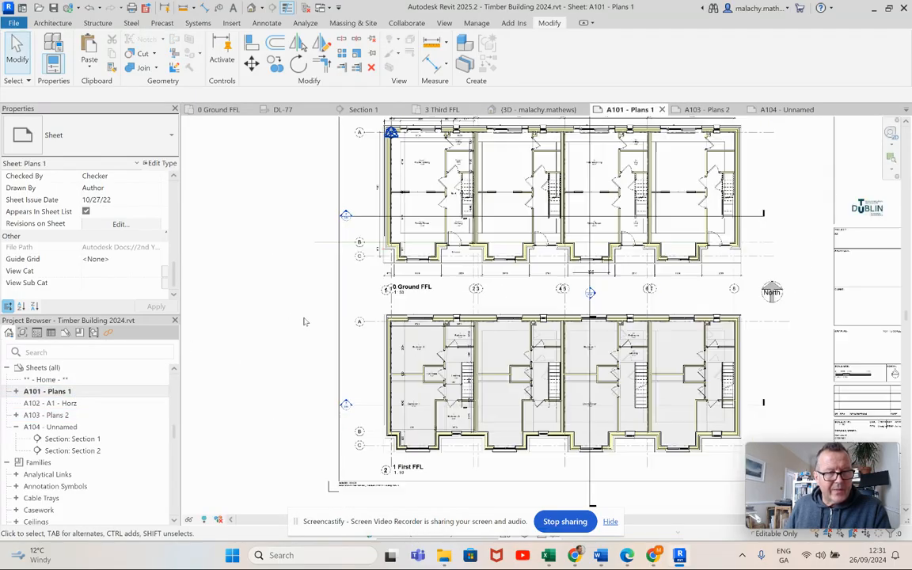
scroll(304, 322, "down", 4)
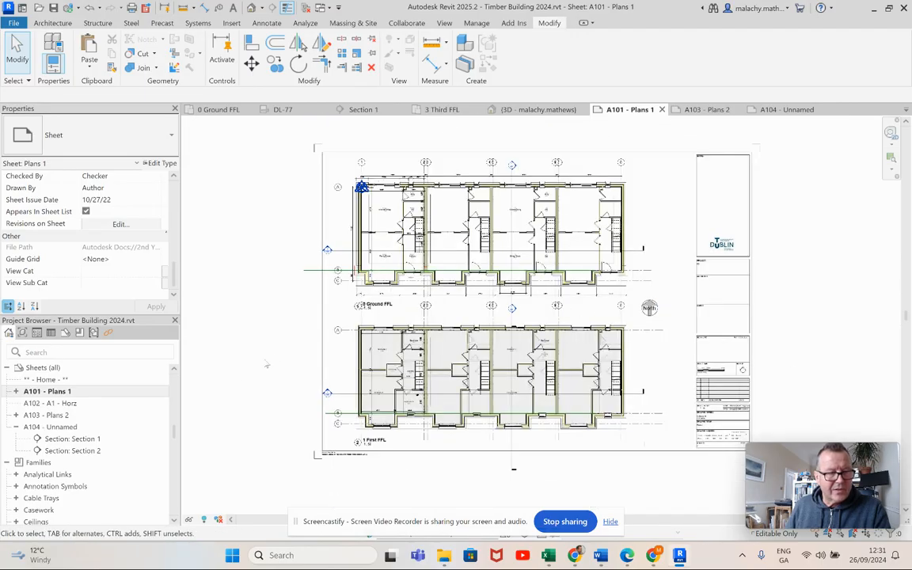
Open sheet A103 - Plans 2 and examine how its second and third floor viewports fit the sheet.
double_click(72, 414)
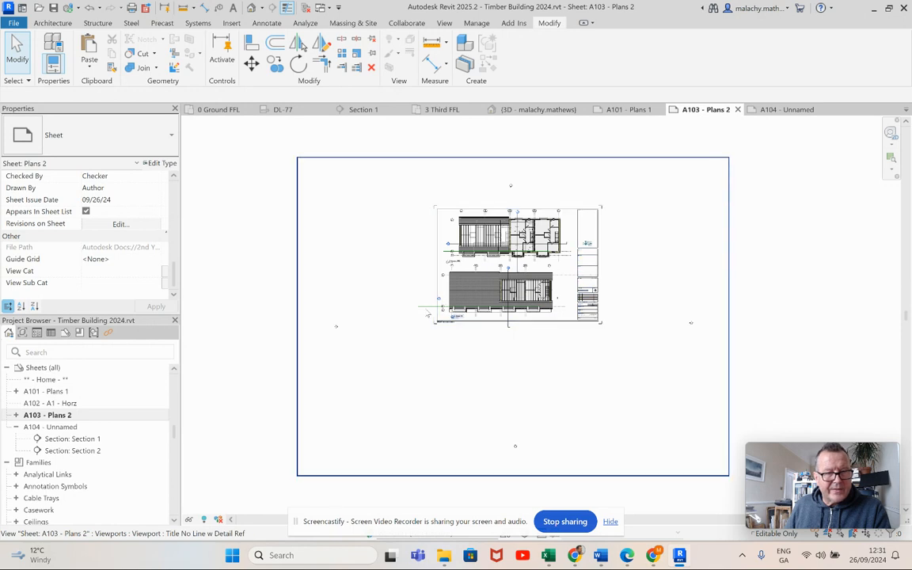
scroll(514, 264, "up", 2)
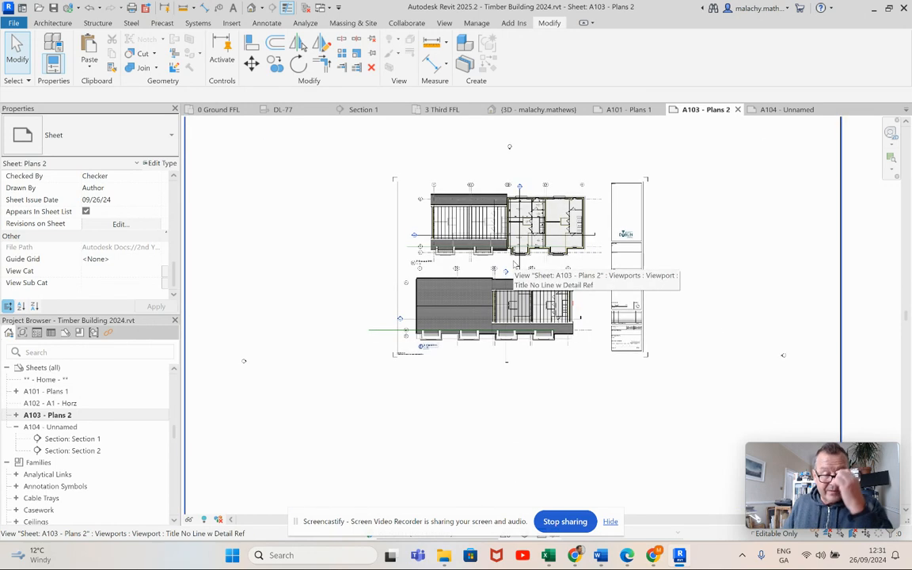
scroll(537, 257, "down", 2)
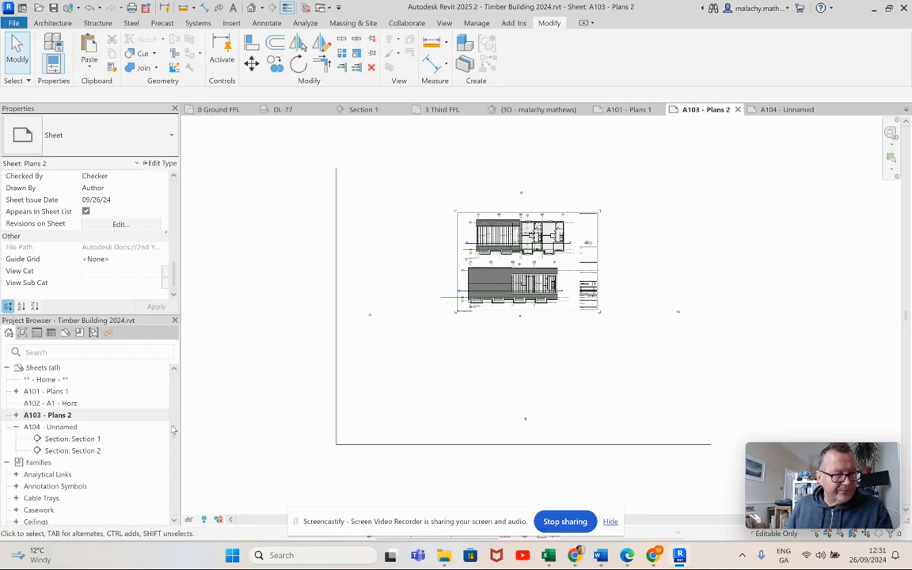
Open the 3 Third FFL floor plan, show its crop region, tighten all four sides around the building and hide the crop boundary.
left_click_drag(175, 434, 176, 393)
scroll(143, 419, "up", 3)
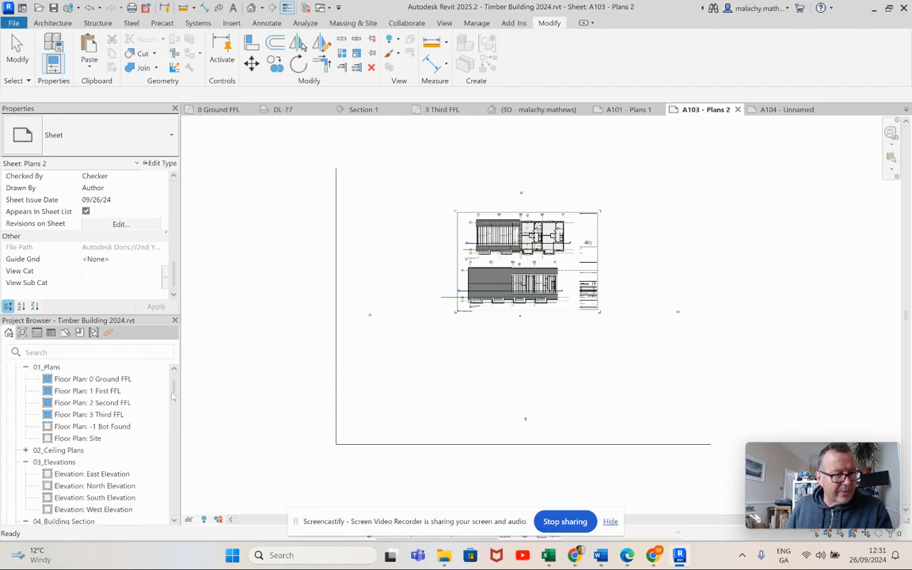
double_click(93, 414)
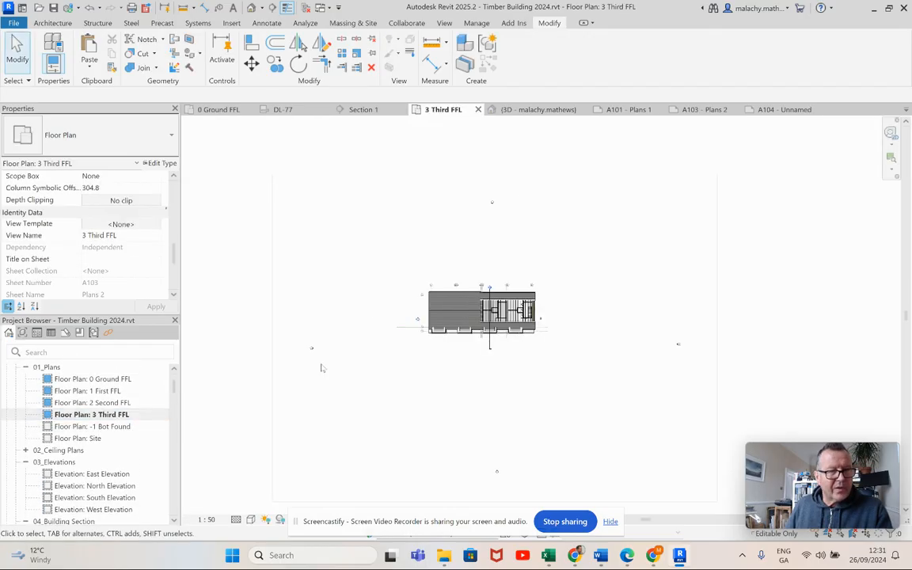
scroll(401, 351, "down", 1)
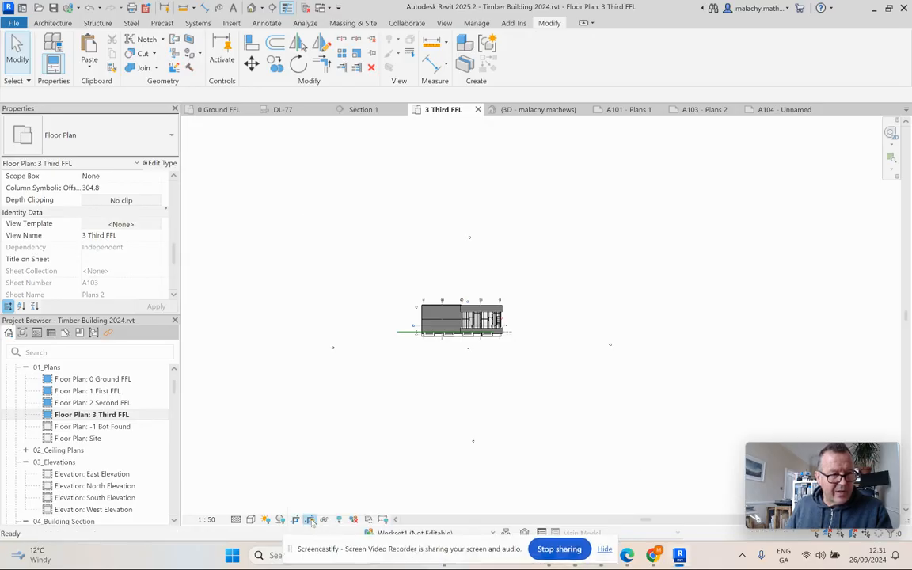
left_click(303, 357)
left_click_drag(308, 339, 417, 339)
left_click_drag(527, 464, 530, 340)
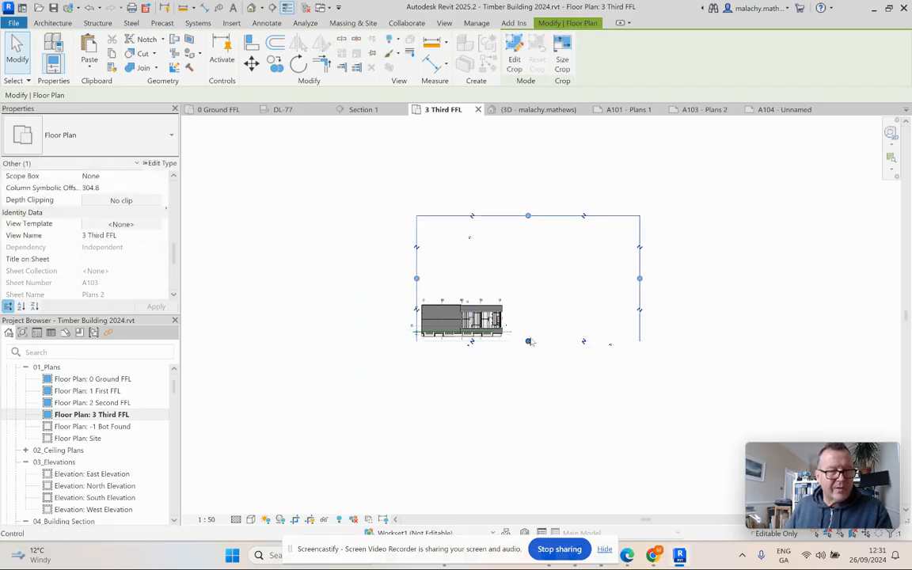
left_click_drag(528, 216, 525, 295)
left_click(510, 318)
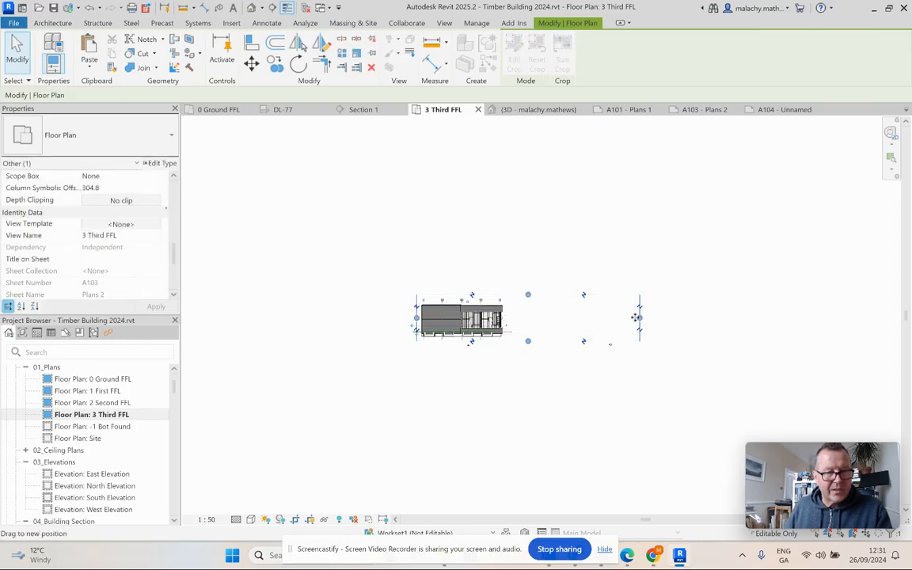
left_click_drag(507, 320, 508, 319)
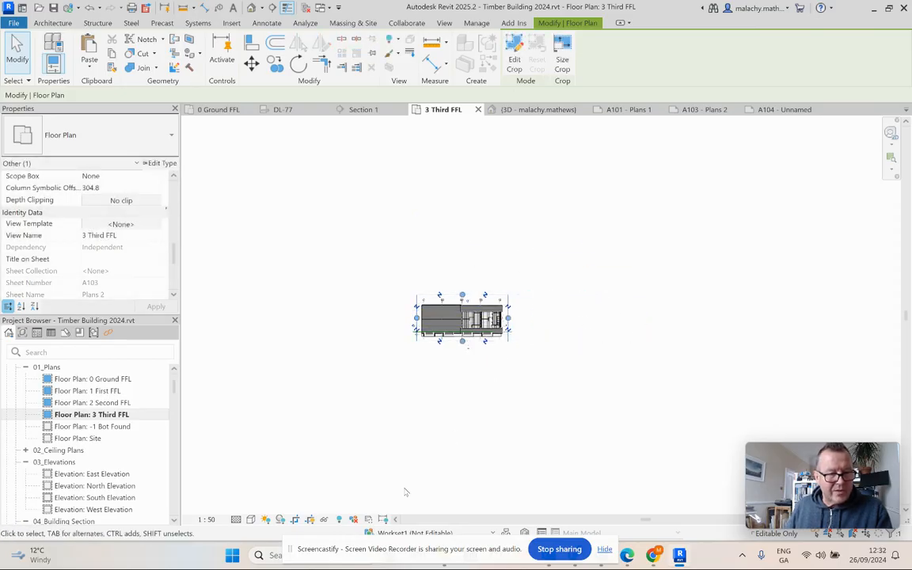
left_click(310, 519)
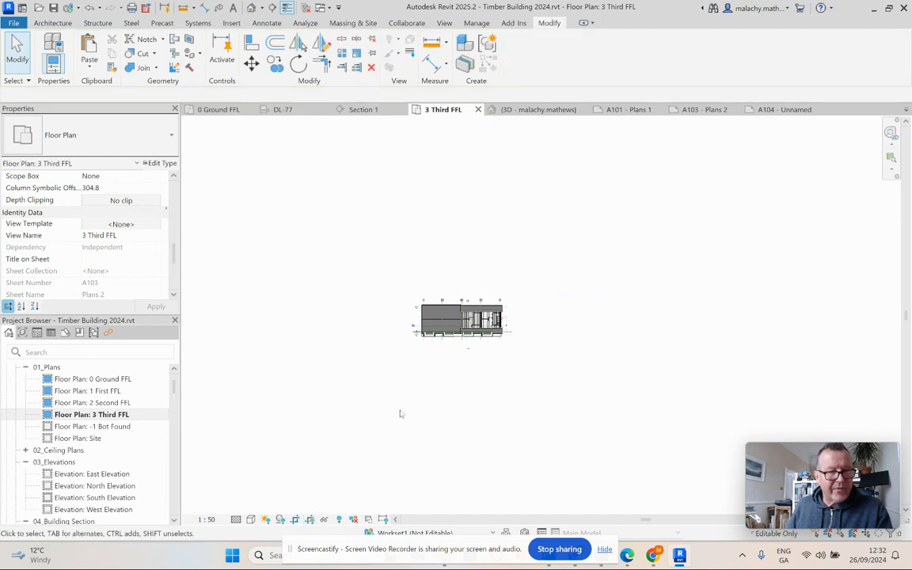
Shorten the tail of the vertical section line so it ends just below the building in the third floor plan.
scroll(472, 365, "up", 4)
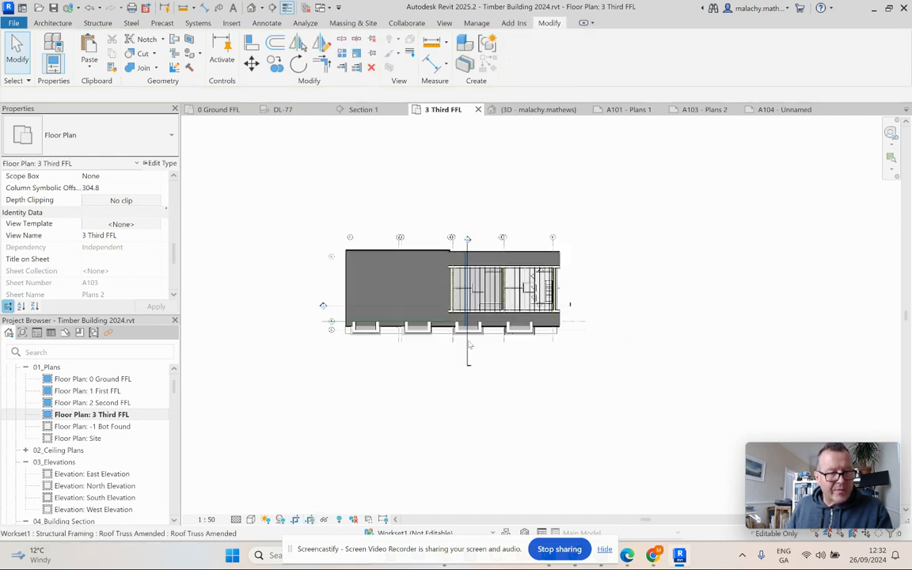
left_click(467, 358)
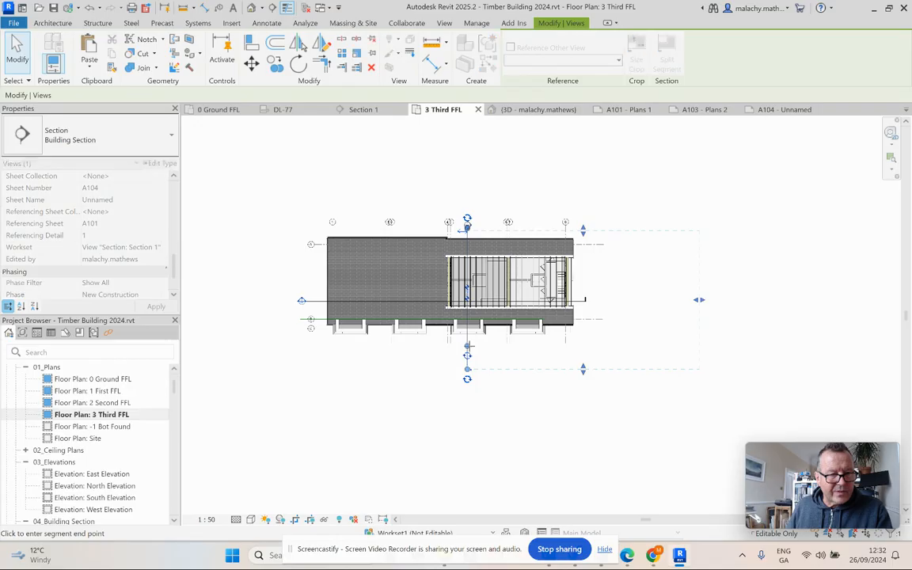
left_click(509, 391)
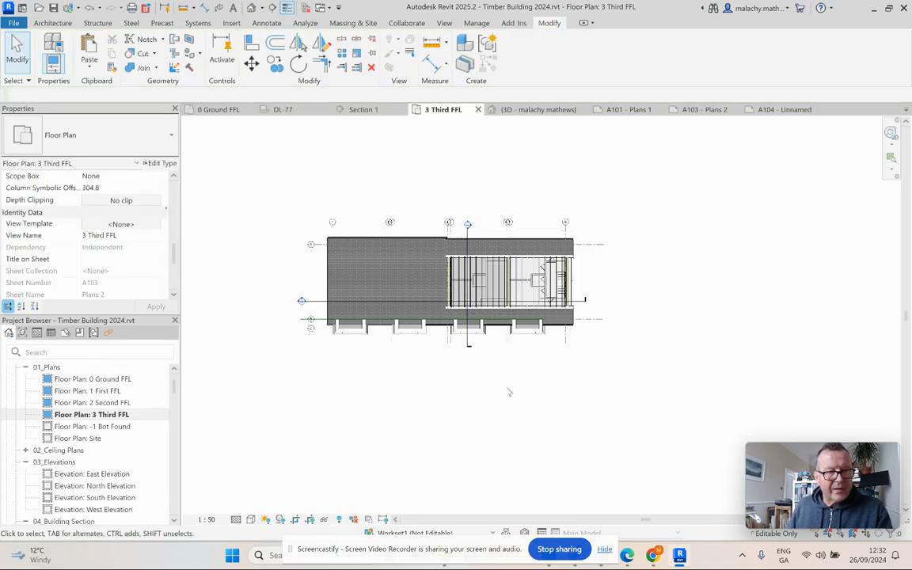
Edit the 3 Third FFL view range, setting the top offset to 8000 and the cut plane offset to 7000.
scroll(526, 309, "up", 2)
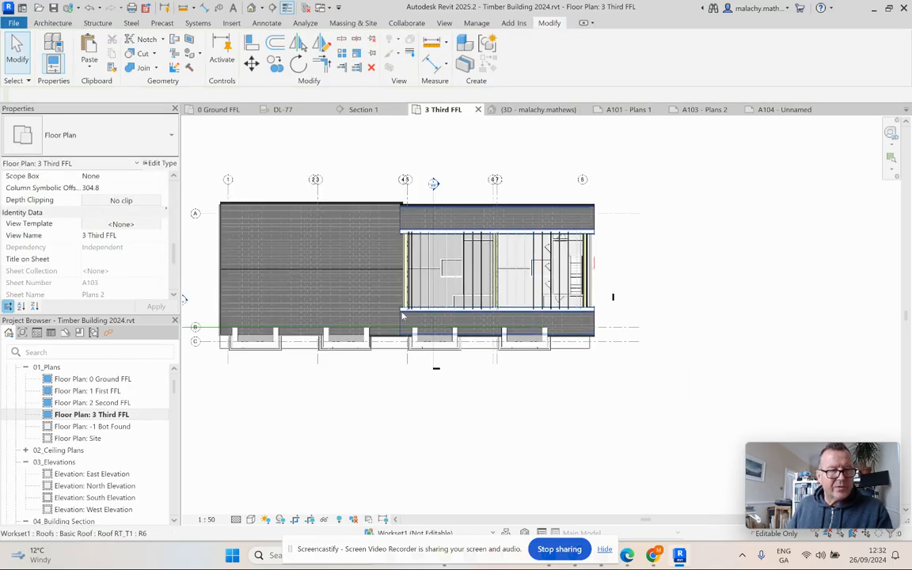
scroll(119, 245, "down", 6)
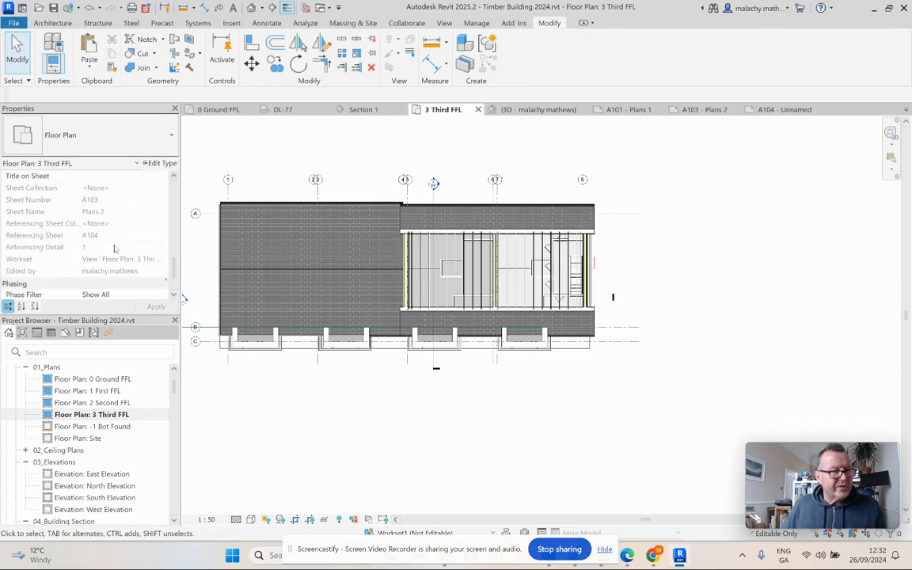
scroll(120, 245, "up", 1)
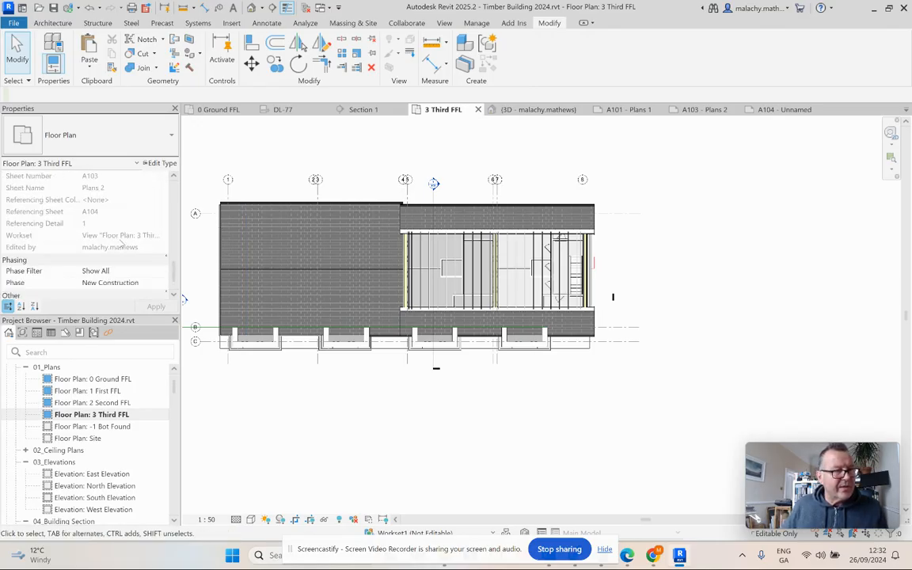
left_click(228, 359)
key("Escape")
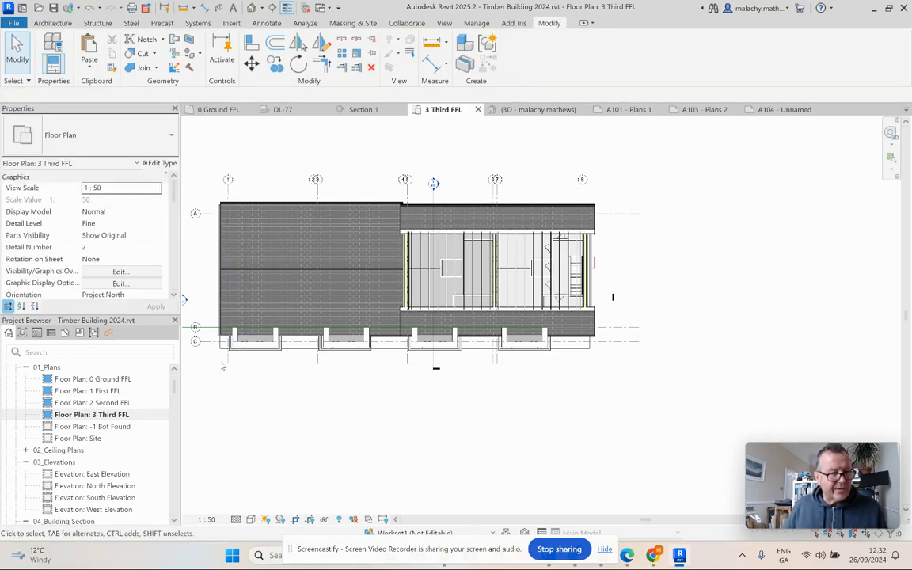
scroll(126, 249, "down", 5)
scroll(137, 277, "down", 2)
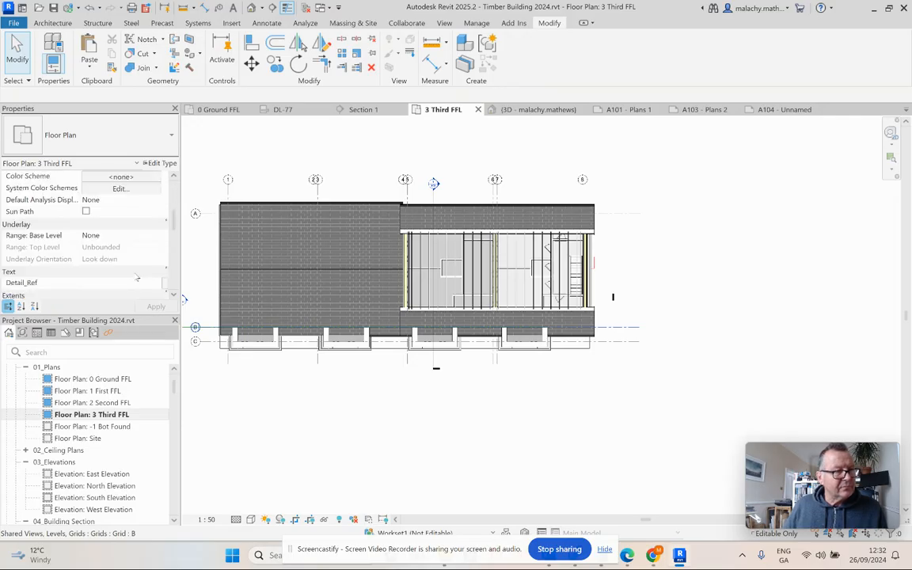
scroll(130, 271, "down", 2)
left_click(120, 294)
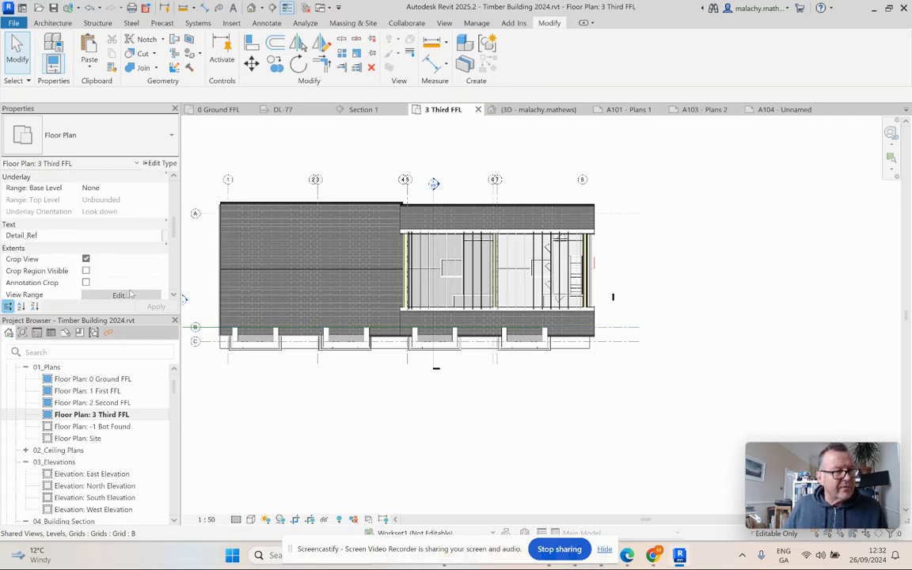
left_click_drag(716, 224, 684, 224)
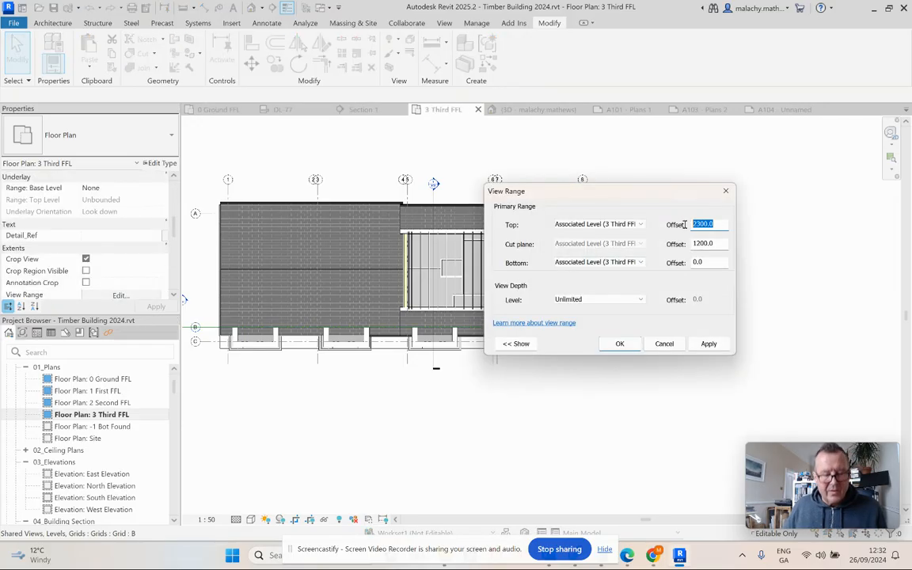
type("8000")
left_click_drag(717, 243, 686, 245)
type("7")
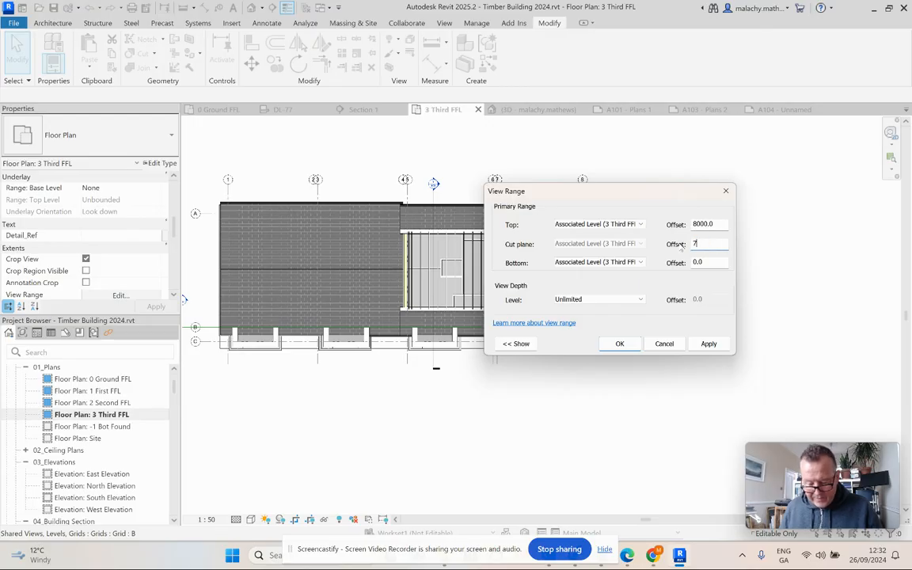
left_click(709, 342)
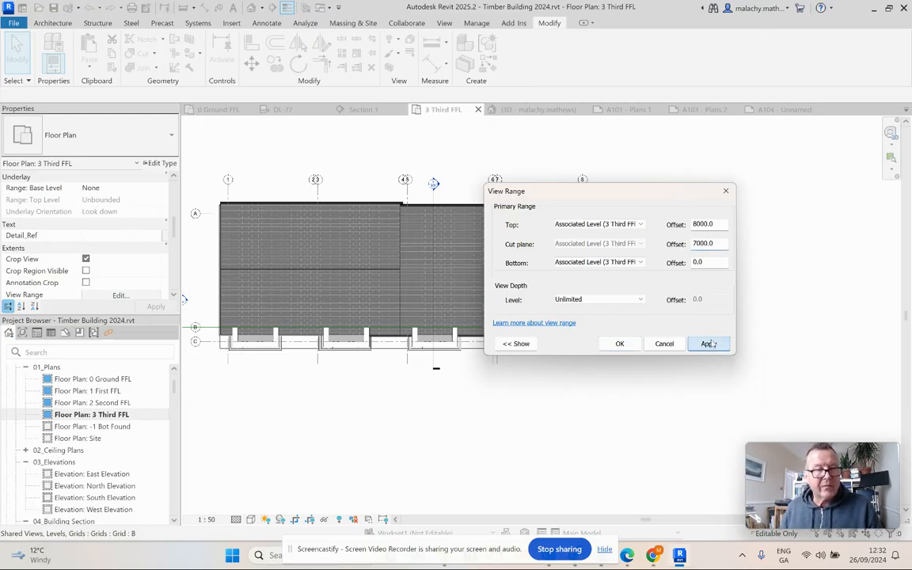
left_click(619, 343)
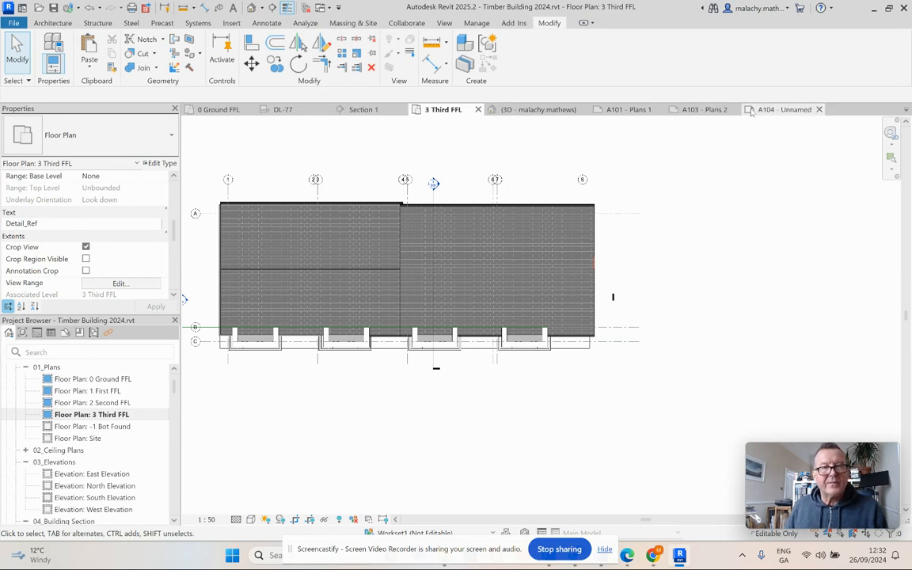
Check sheet A104, return to sheet A103 - Plans 2 and nudge the 2 Second FFL viewport left towards alignment with the plan below.
left_click(779, 111)
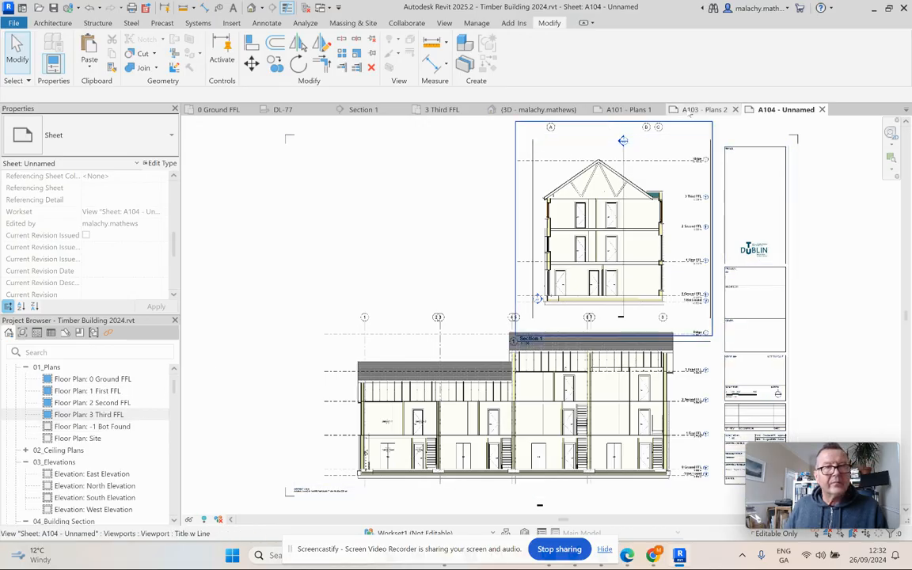
left_click(695, 111)
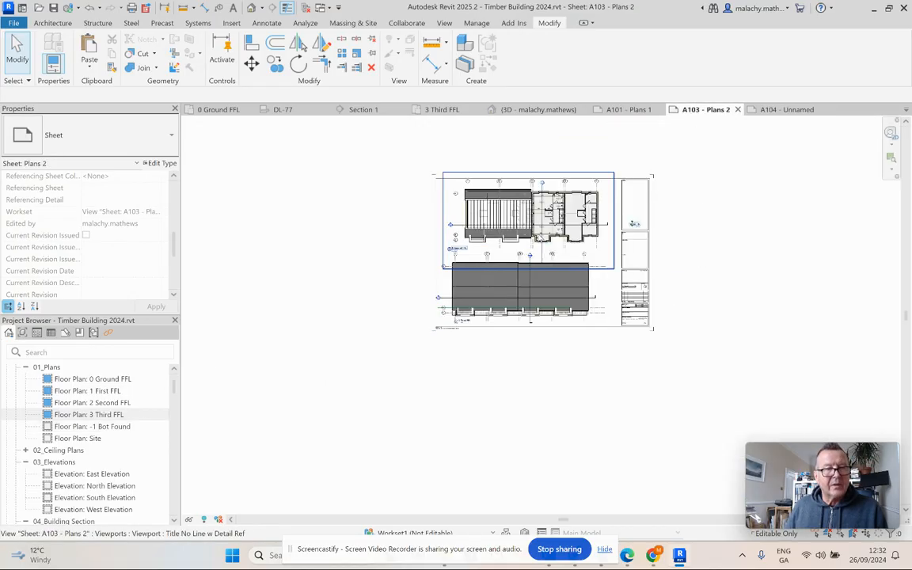
middle_click_drag(490, 226, 456, 263)
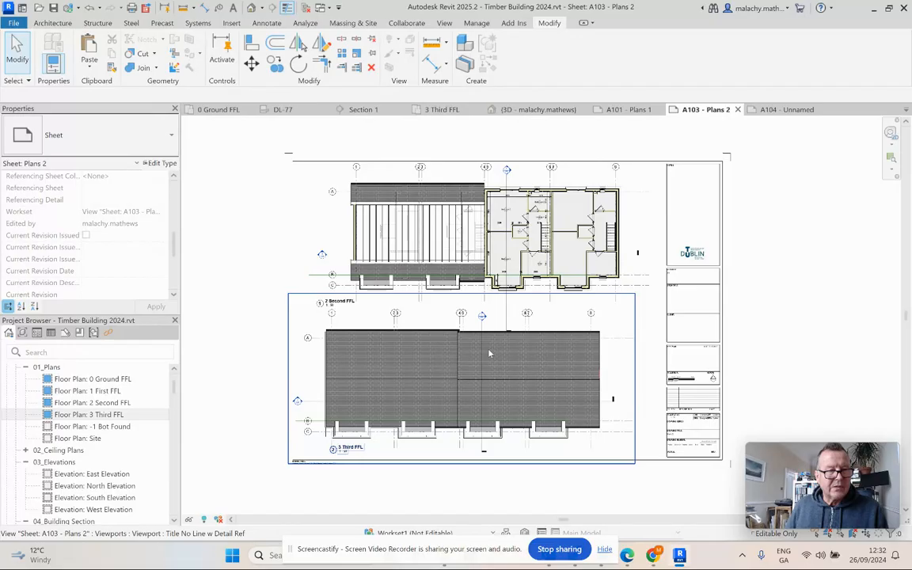
left_click(485, 255)
key("Left")
key("Left")
key("Left")
key("Left")
key("Left")
key("Left")
key("Left")
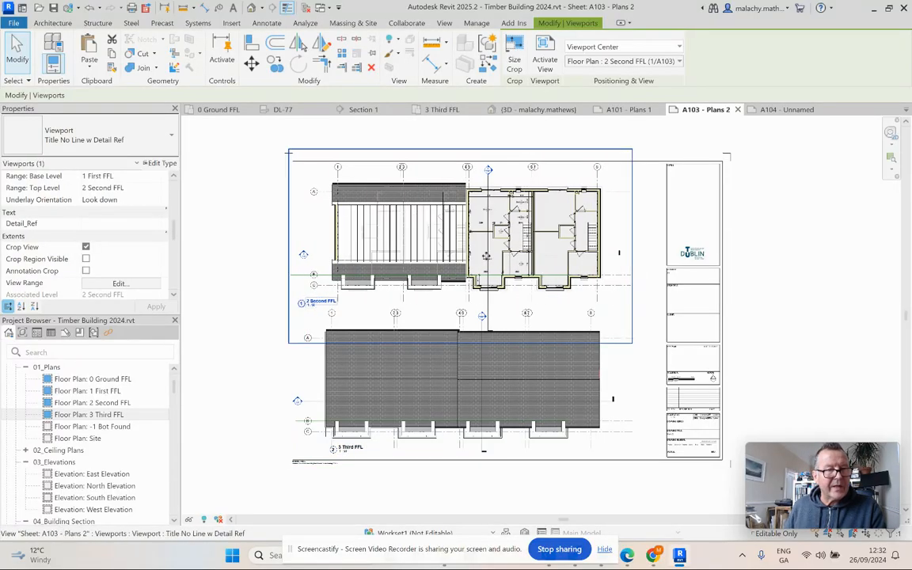
left_click(829, 261)
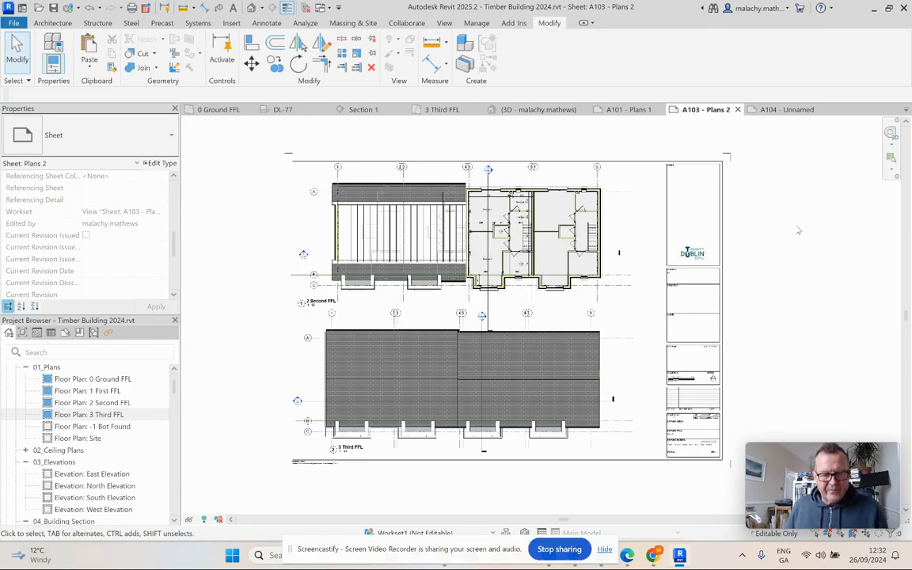
Fill in sheet A103's drawing number properties, setting AT_01_Project to Pro 2, AT_02_Originator to 831 and AT_03_Volume to XX.
scroll(704, 440, "up", 3)
scroll(804, 377, "up", 2)
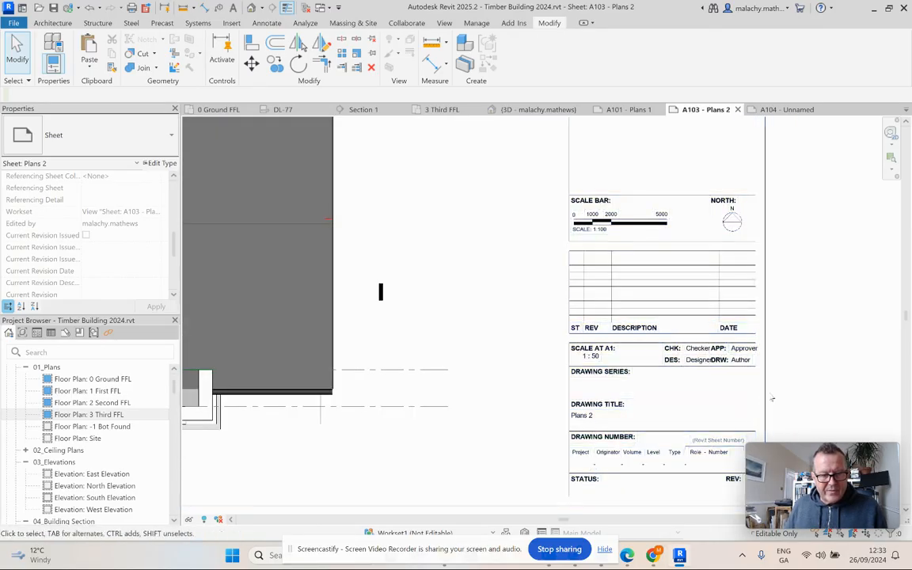
middle_click_drag(804, 377, 730, 347)
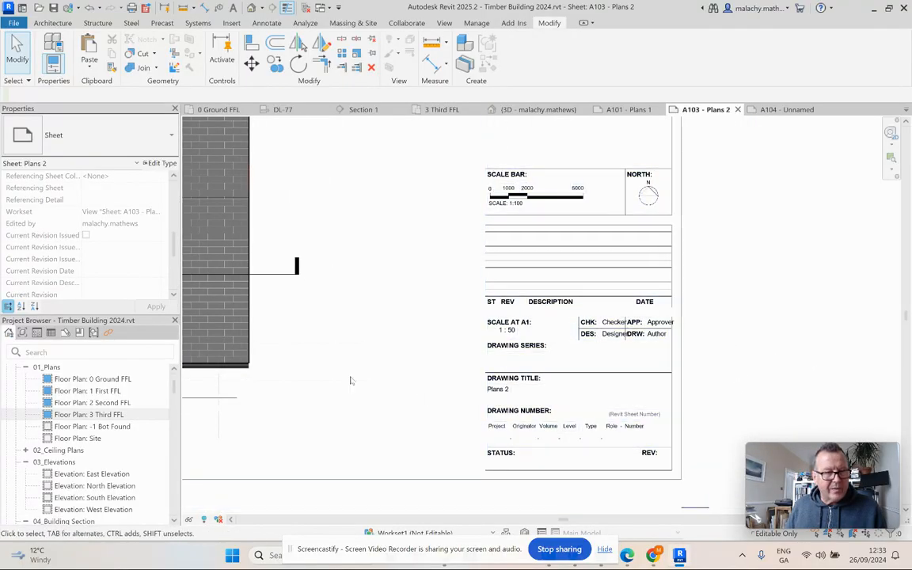
left_click(673, 398)
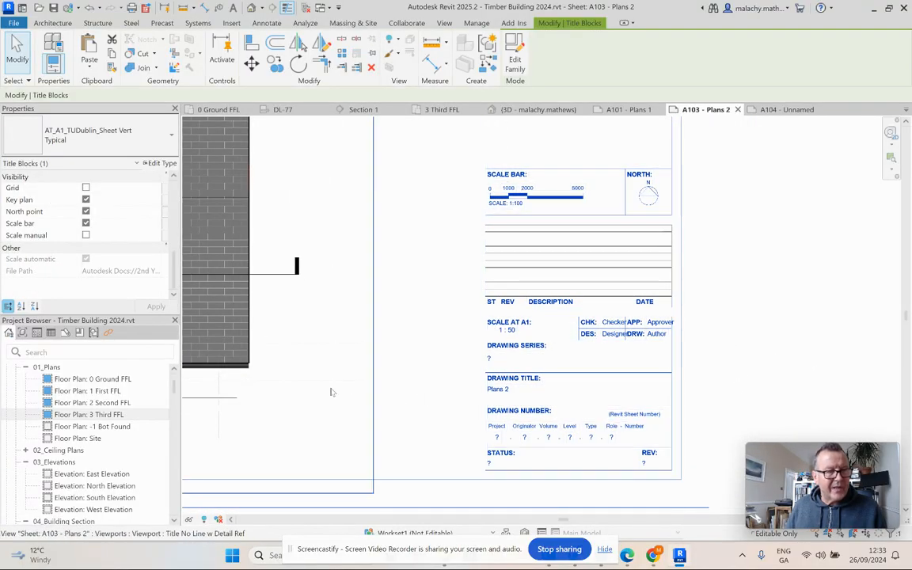
scroll(152, 272, "up", 6)
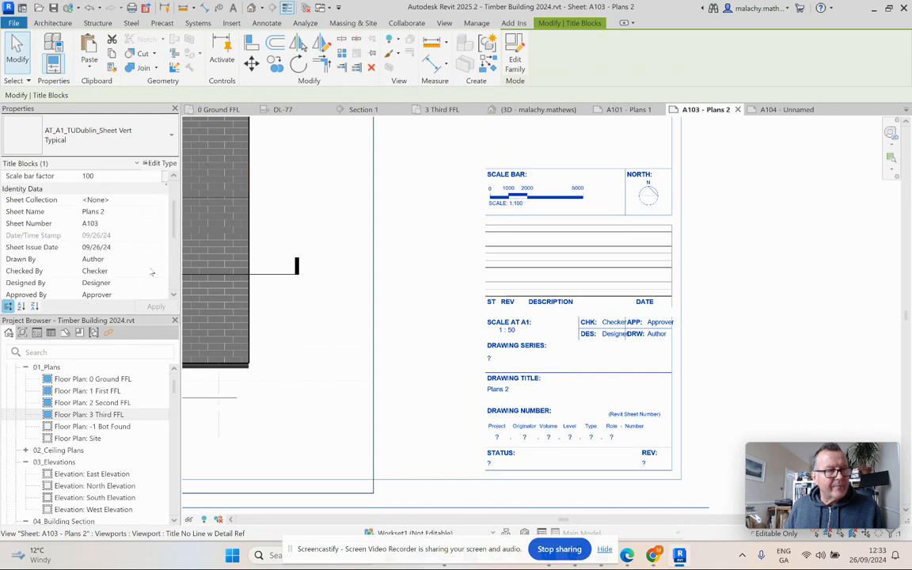
left_click(772, 270)
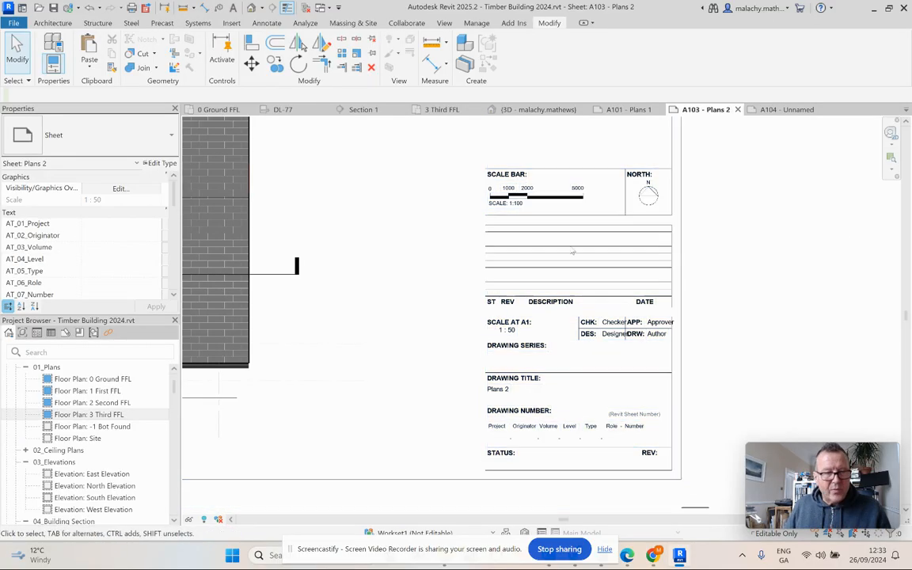
double_click(157, 225)
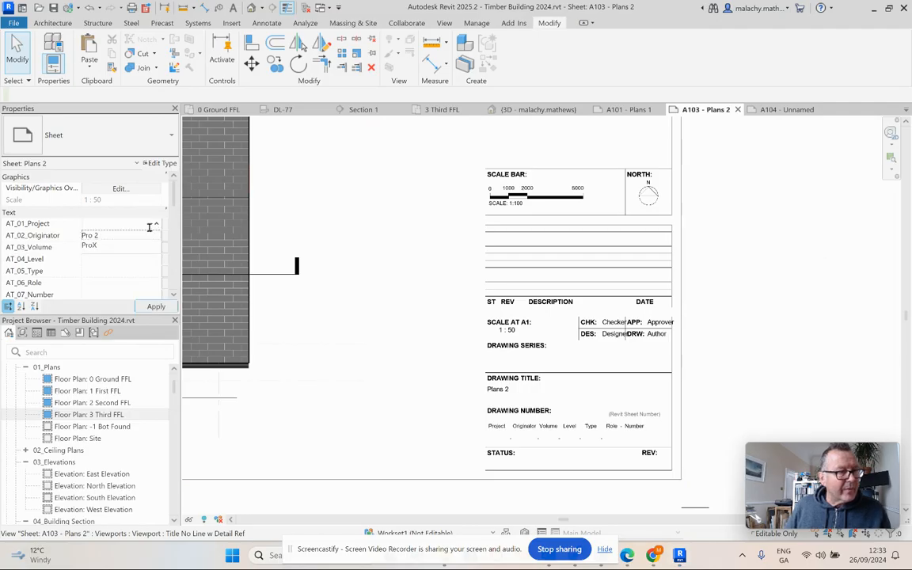
left_click(102, 237)
left_click(156, 237)
left_click(117, 250)
left_click(156, 246)
left_click(118, 261)
Set the sheet's AT_04_Level to XX, AT_05_Type to M3 and AT_06_Role to AT.
left_click(158, 259)
left_click(157, 259)
left_click(119, 244)
left_click(147, 272)
left_click(130, 283)
left_click(157, 282)
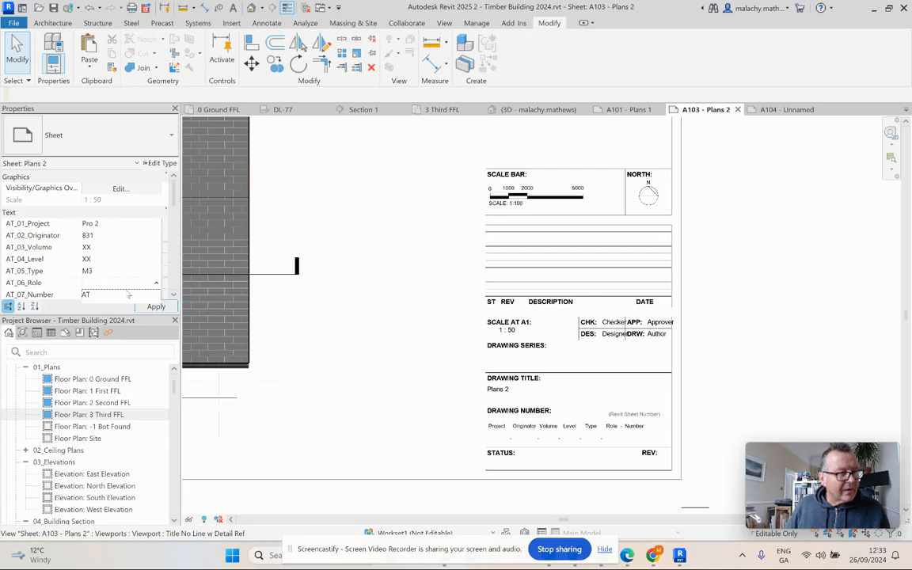
left_click(121, 294)
Set the sheet's AT_07_Number to 0002 and AT_08_Status to 2.0.
scroll(130, 259, "down", 1)
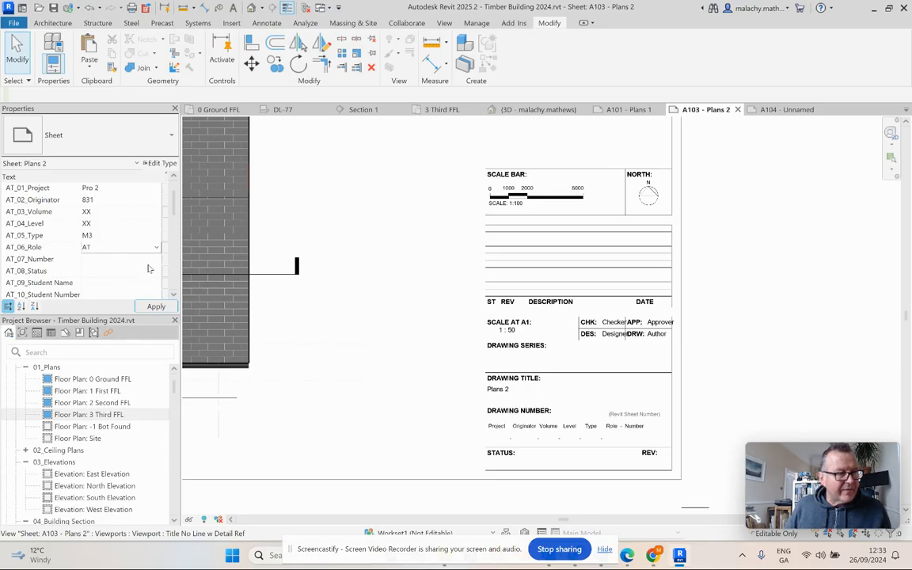
left_click(157, 262)
left_click(137, 272)
left_click(104, 259)
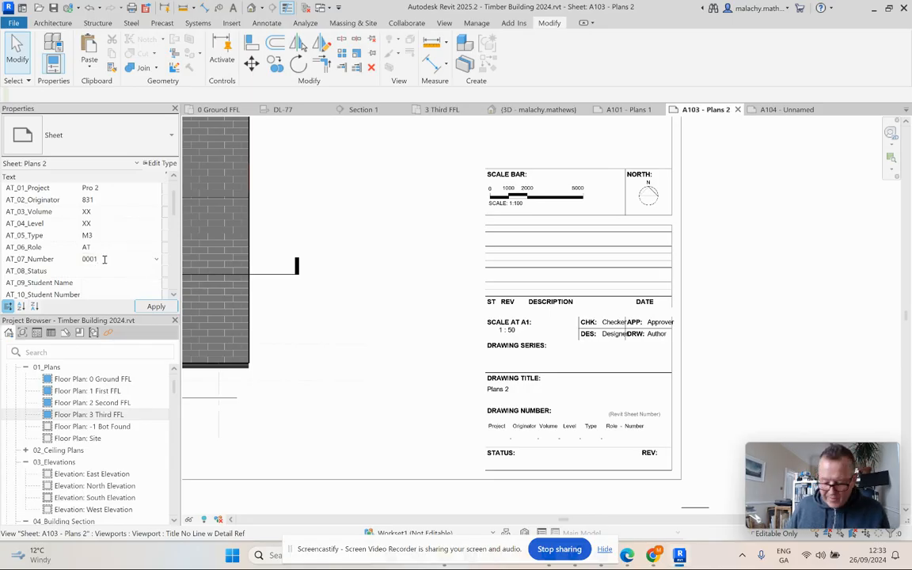
key("BackSpace")
type("3")
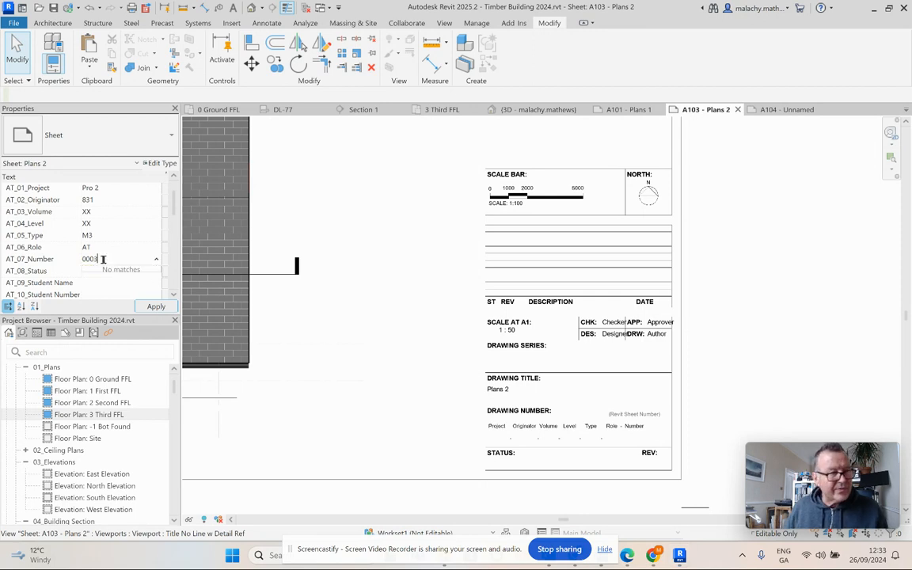
key("BackSpace")
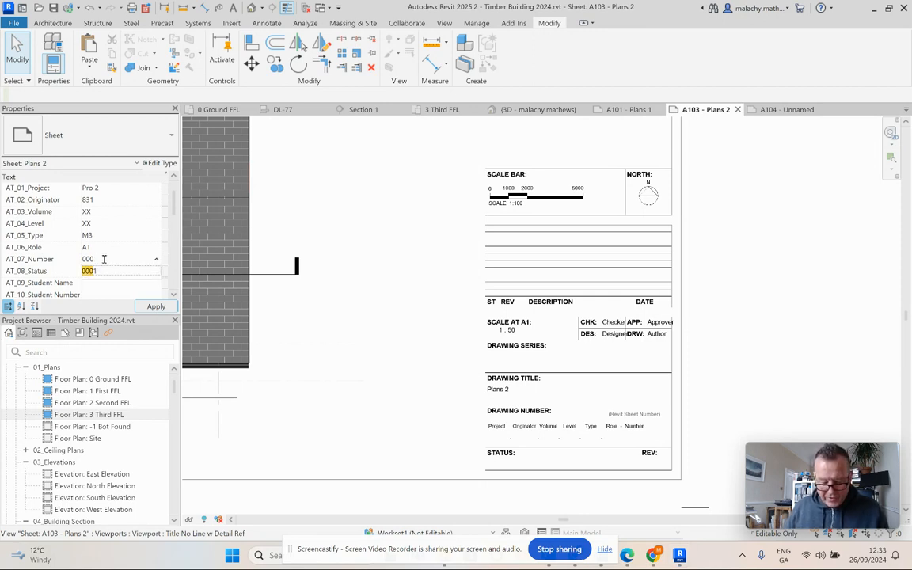
type("2")
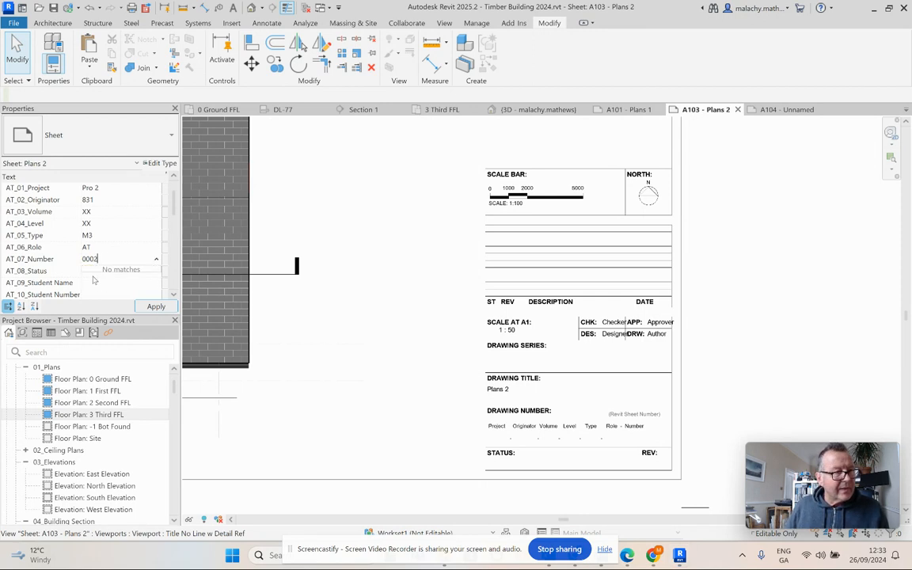
key("Return")
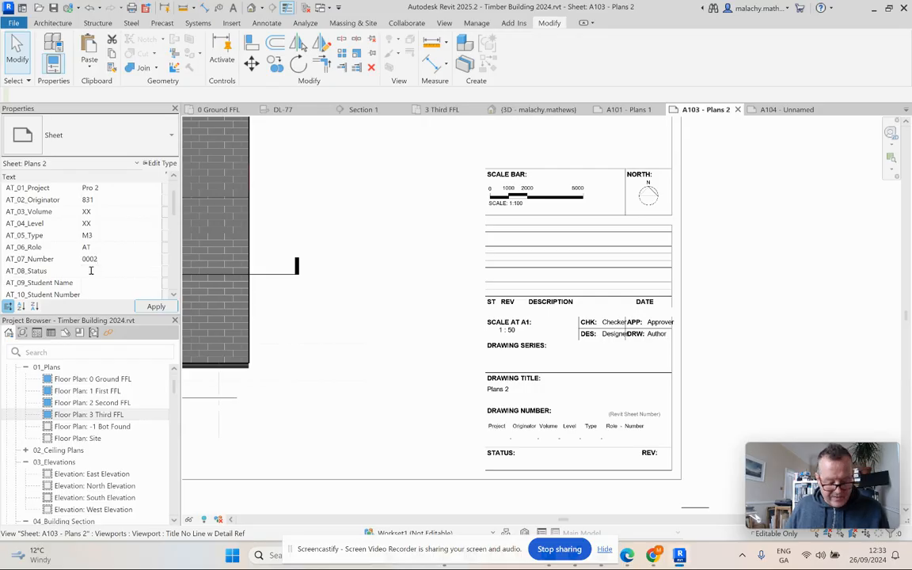
Enter the student's name and student number in the sheet properties and apply them to the title block.
left_click(91, 282)
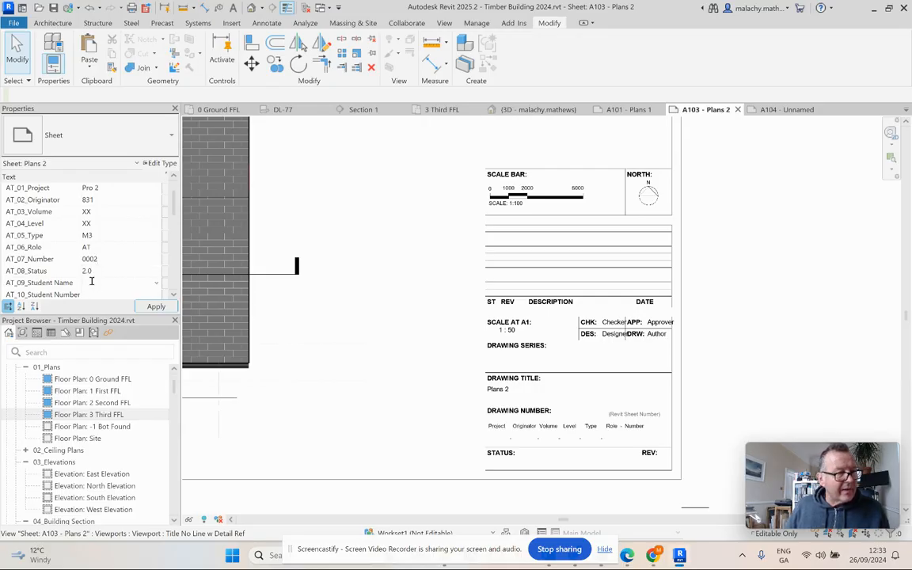
type("Mathews M")
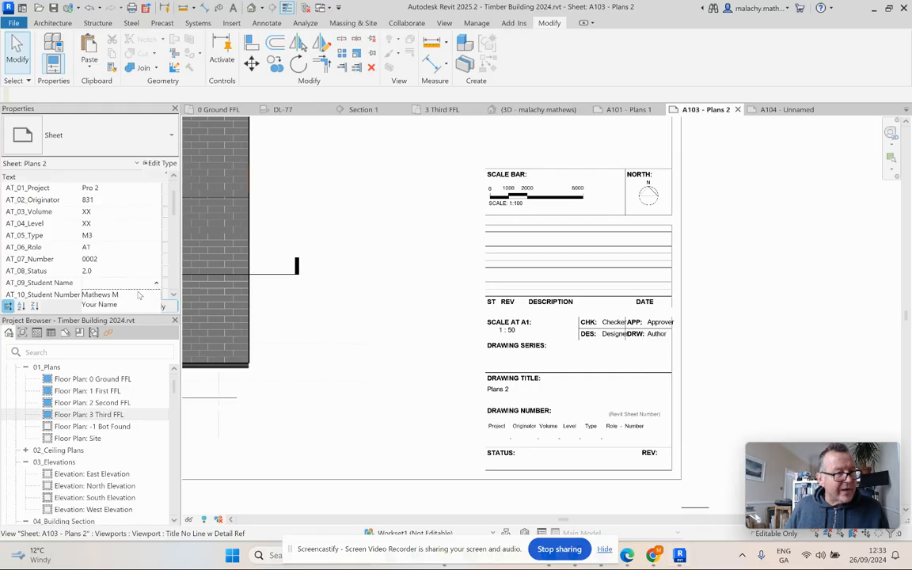
left_click(141, 294)
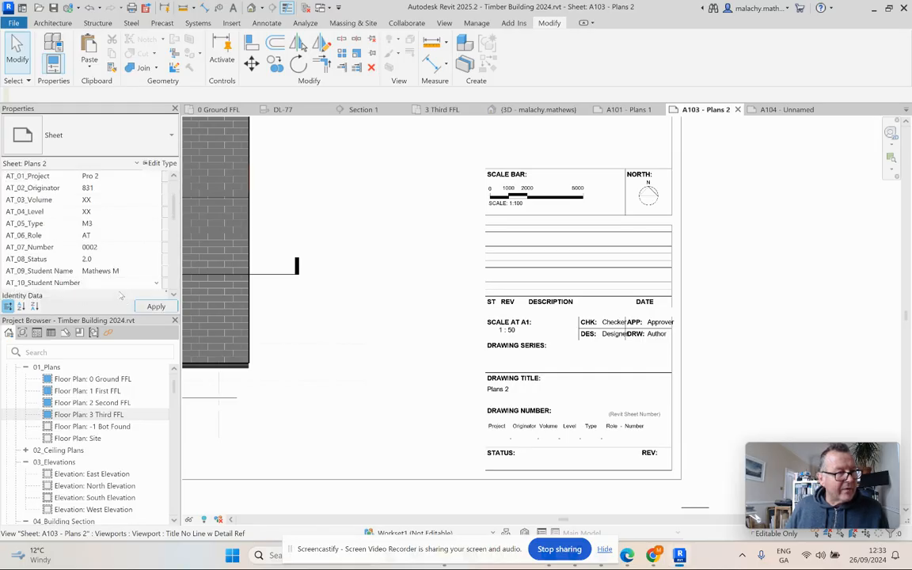
left_click(156, 283)
left_click(107, 295)
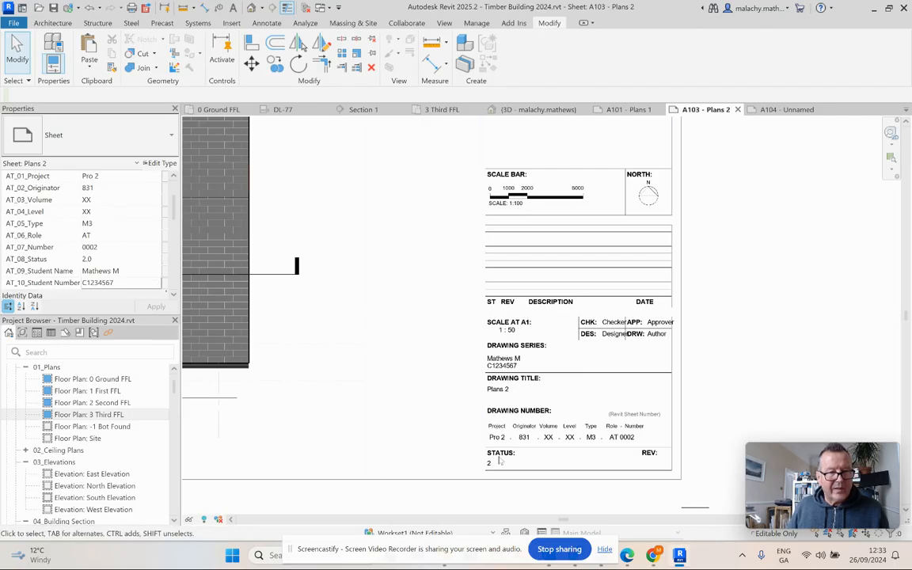
Open sheet A104 and rename it as Sections, keeping its number.
scroll(753, 331, "down", 5)
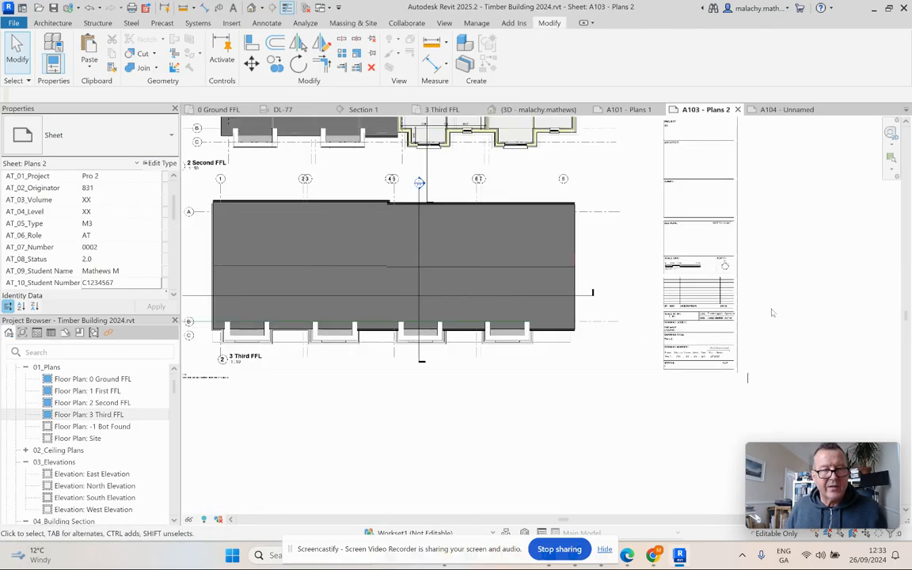
scroll(777, 380, "up", 2)
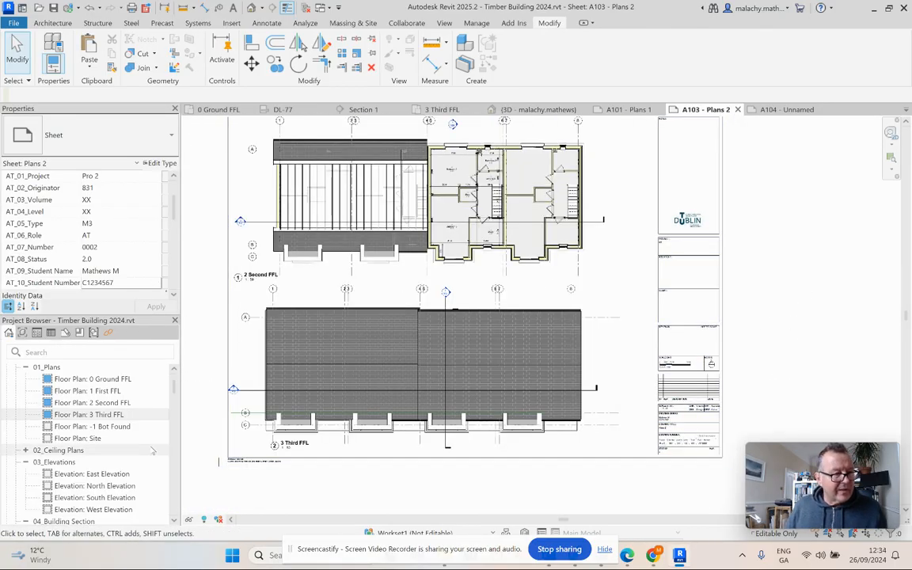
scroll(134, 446, "down", 5)
scroll(136, 446, "down", 10)
scroll(134, 445, "up", 6)
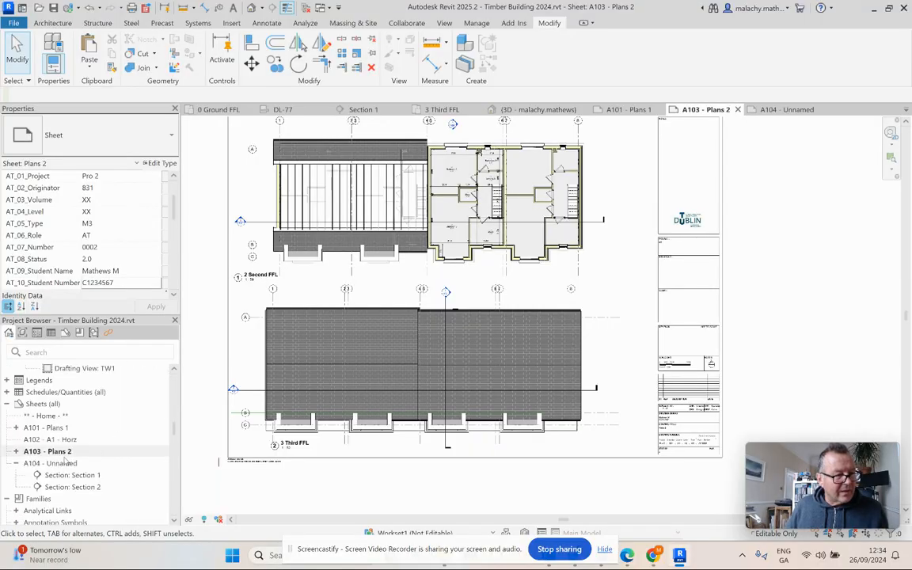
double_click(66, 466)
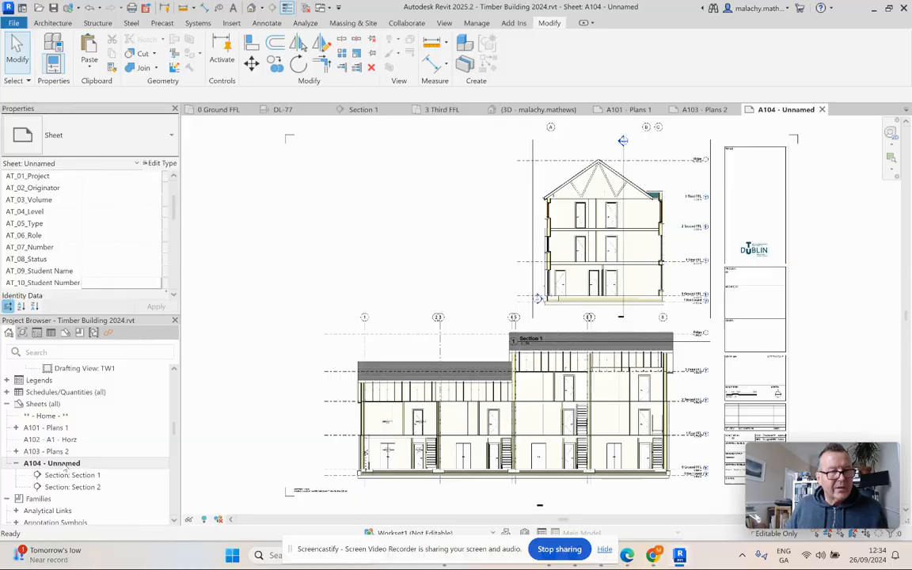
right_click(66, 467)
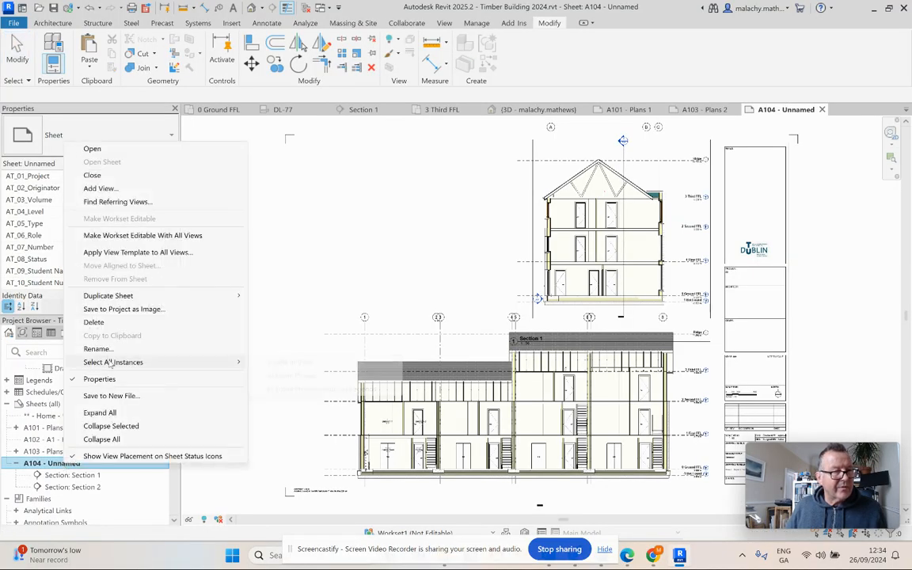
left_click(87, 346)
left_click(393, 285)
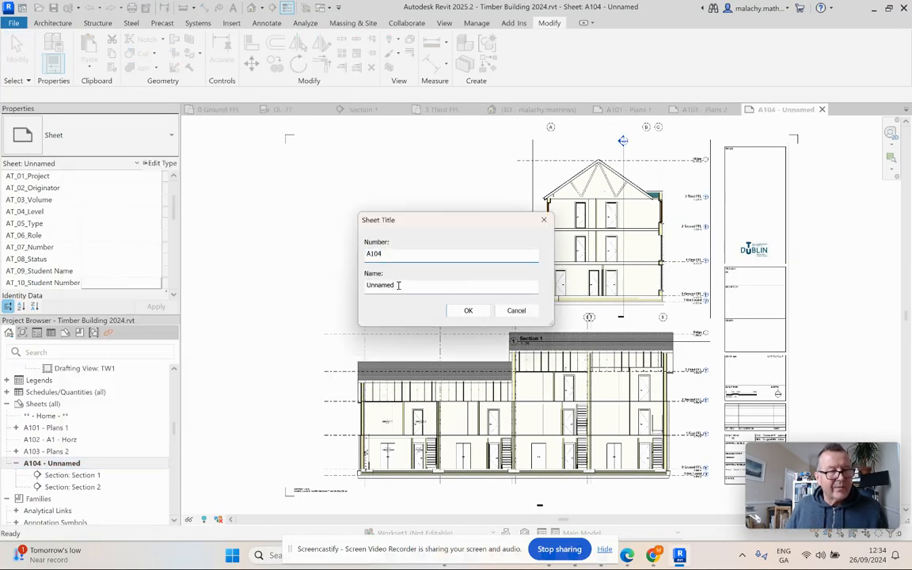
left_click_drag(398, 286, 350, 288)
type("S")
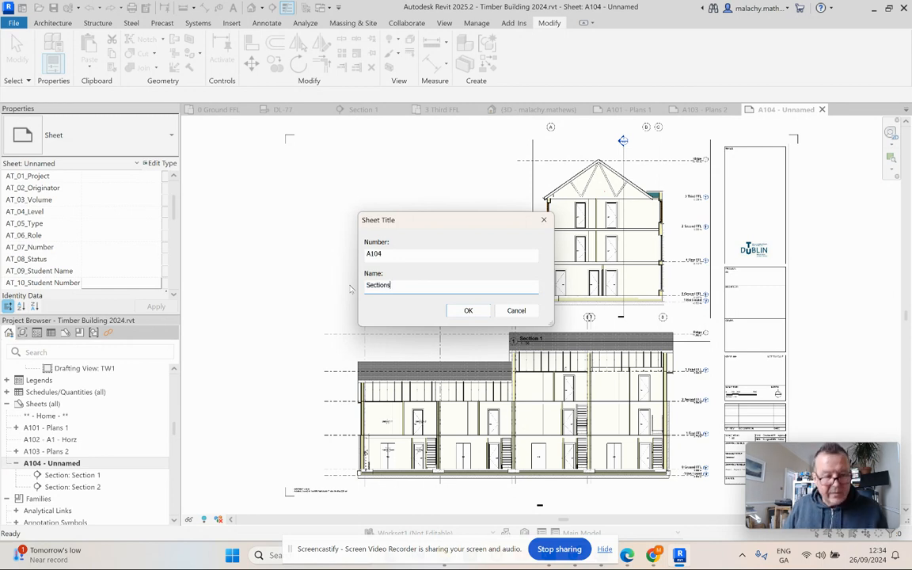
type("ections")
left_click(467, 311)
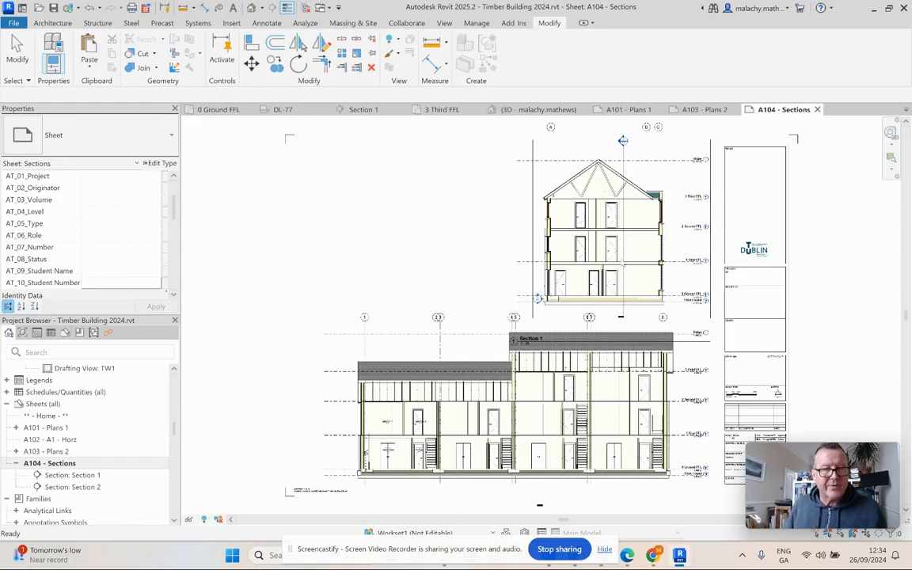
Create a vertical building section through the stairs of the first house, just before grid 2, in the 0 Ground FFL plan.
left_click(222, 109)
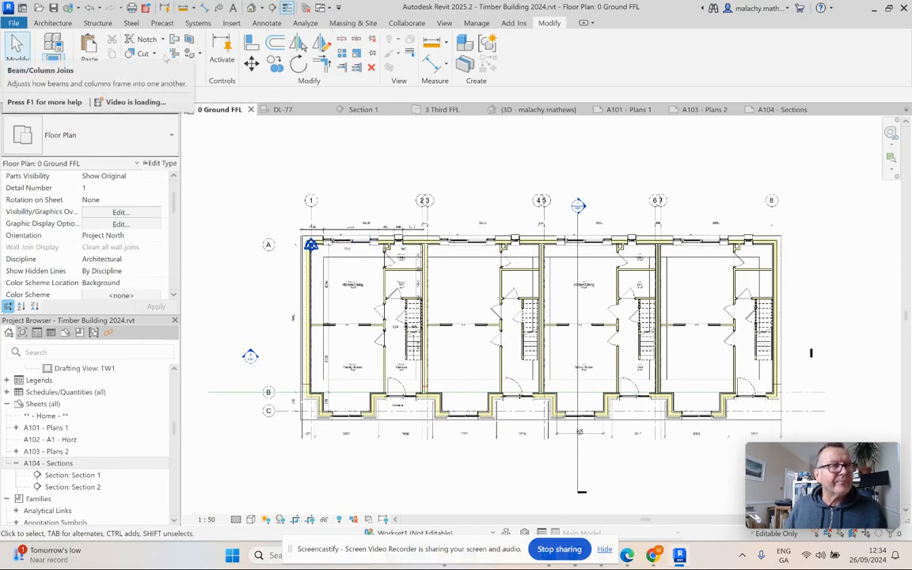
left_click(273, 7)
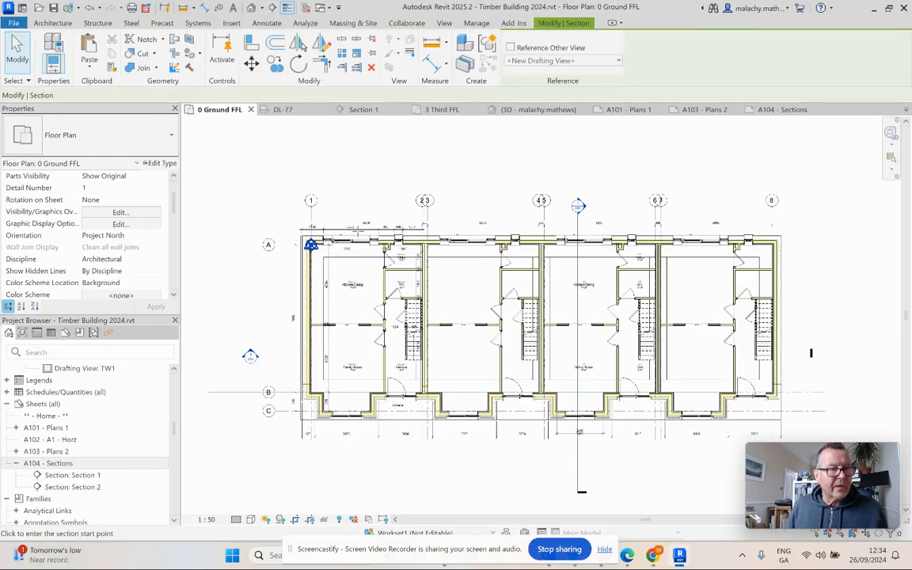
left_click(414, 182)
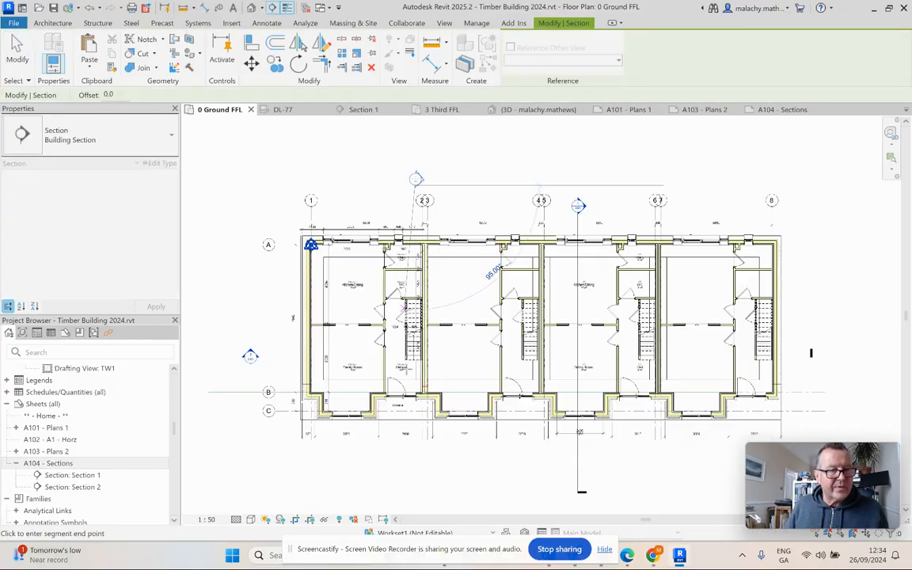
left_click(415, 446)
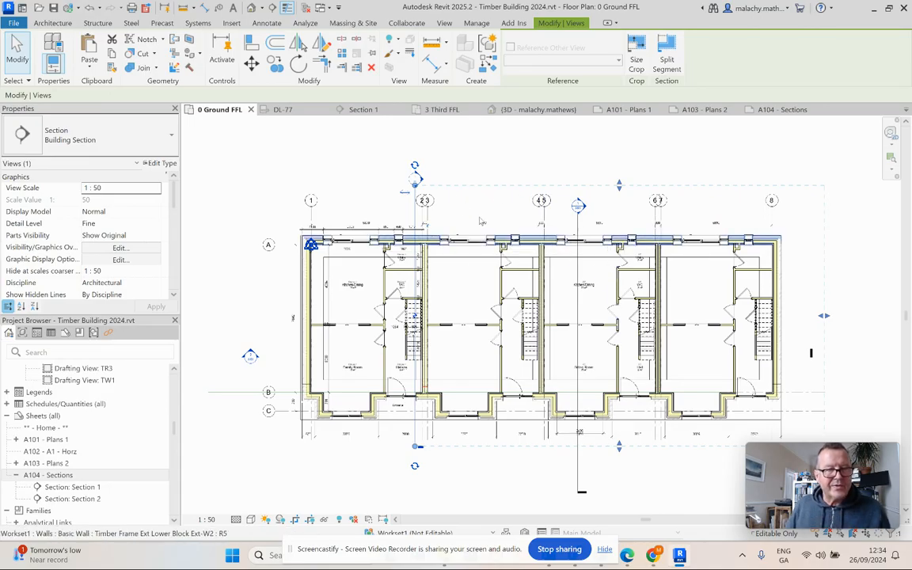
scroll(425, 198, "up", 2)
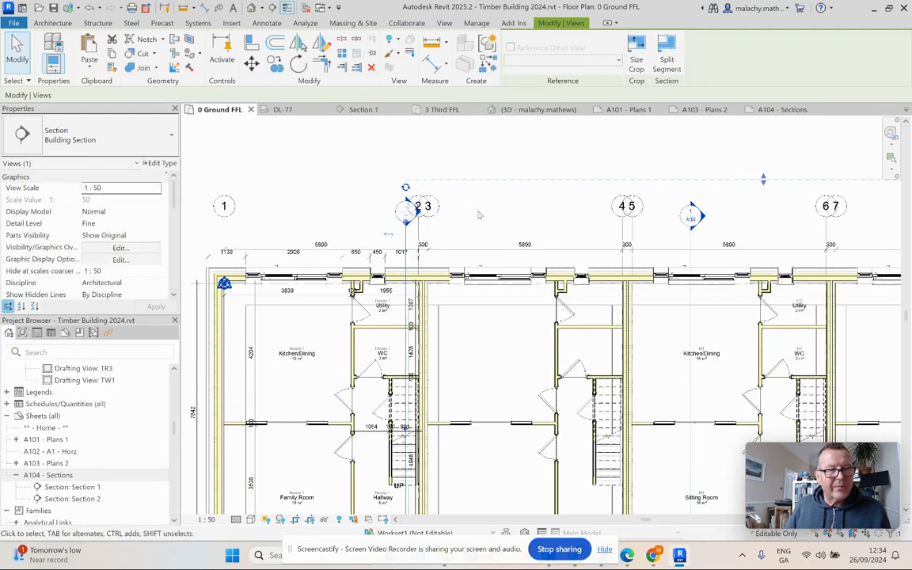
scroll(475, 212, "down", 2)
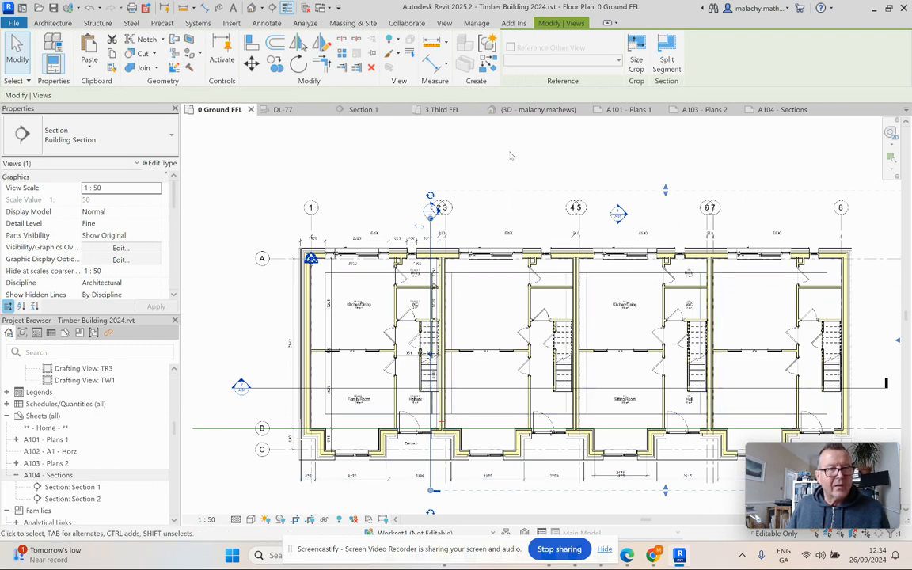
left_click(510, 156)
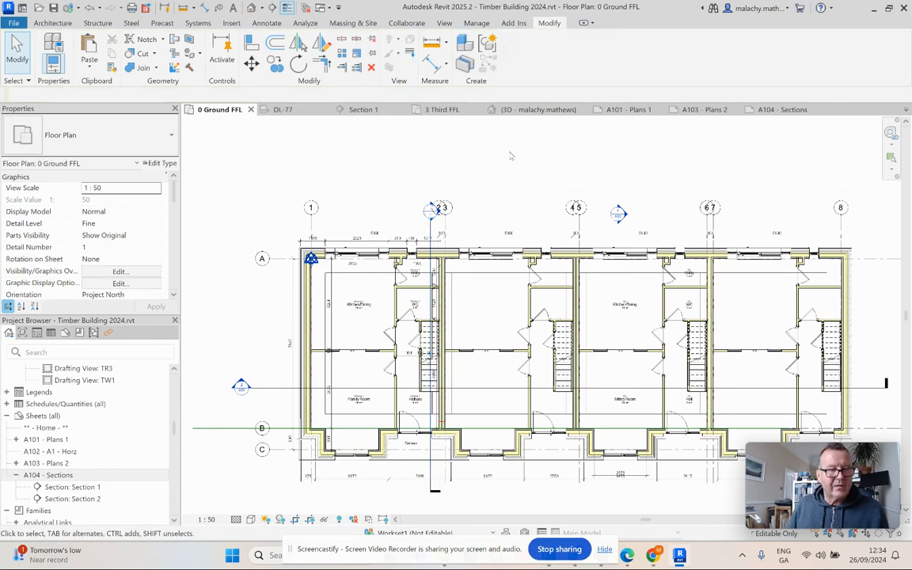
Categorise the new Section 3 view with View Cat 0_WIP and View Sub Cat 04_Building Section.
scroll(510, 156, "down", 1)
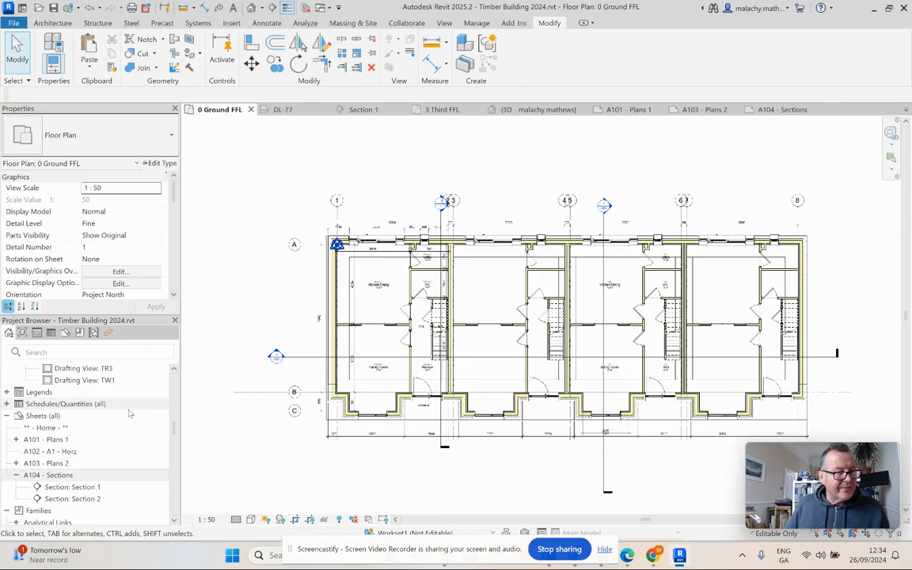
scroll(112, 436, "up", 3)
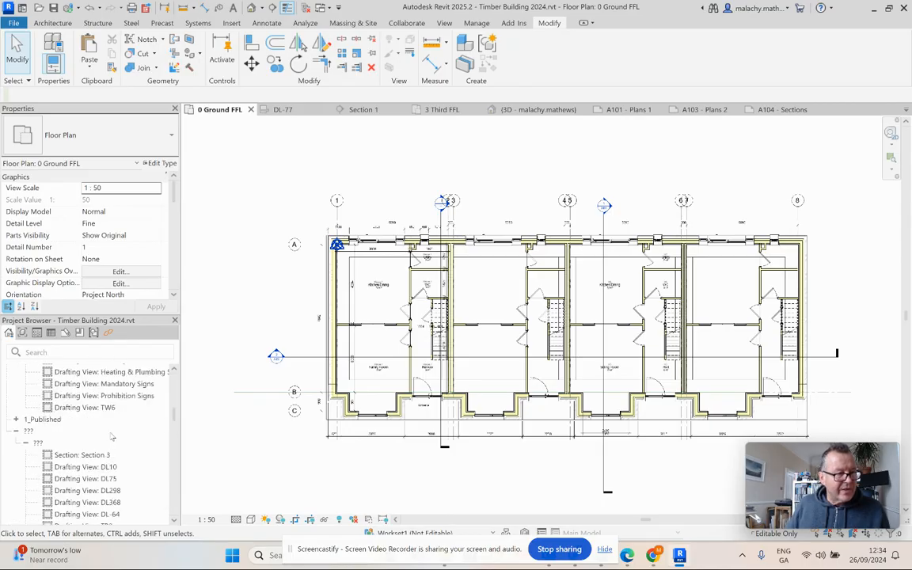
left_click(54, 454)
left_click_drag(174, 207, 173, 290)
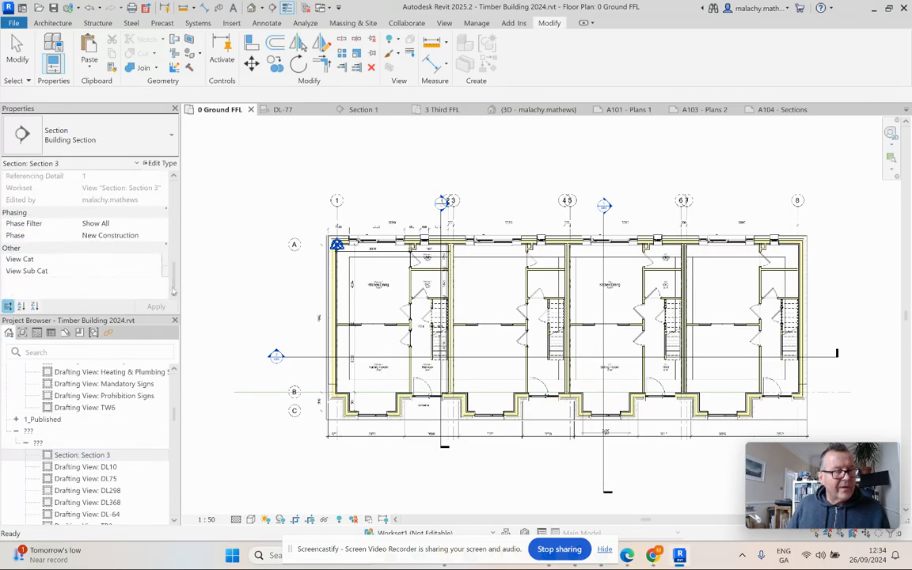
left_click(156, 261)
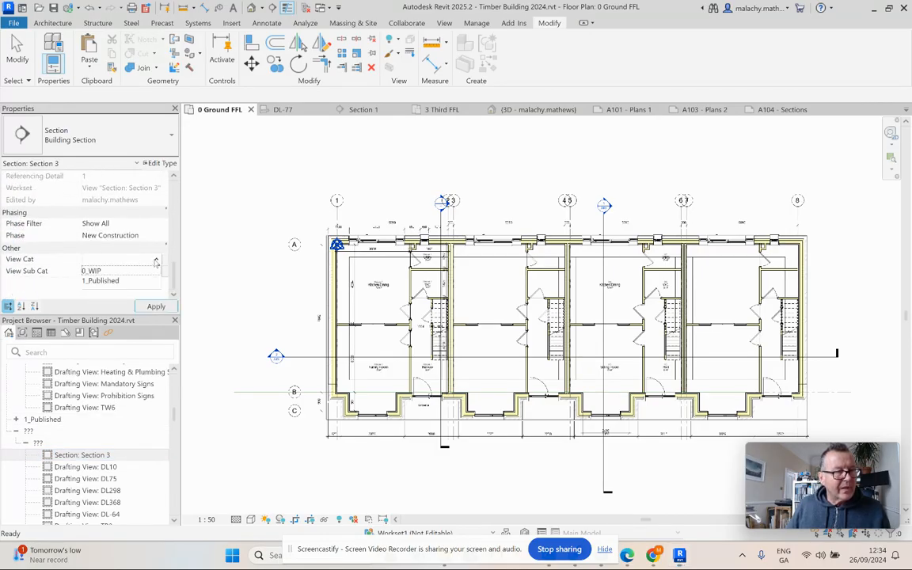
left_click(111, 272)
left_click(156, 271)
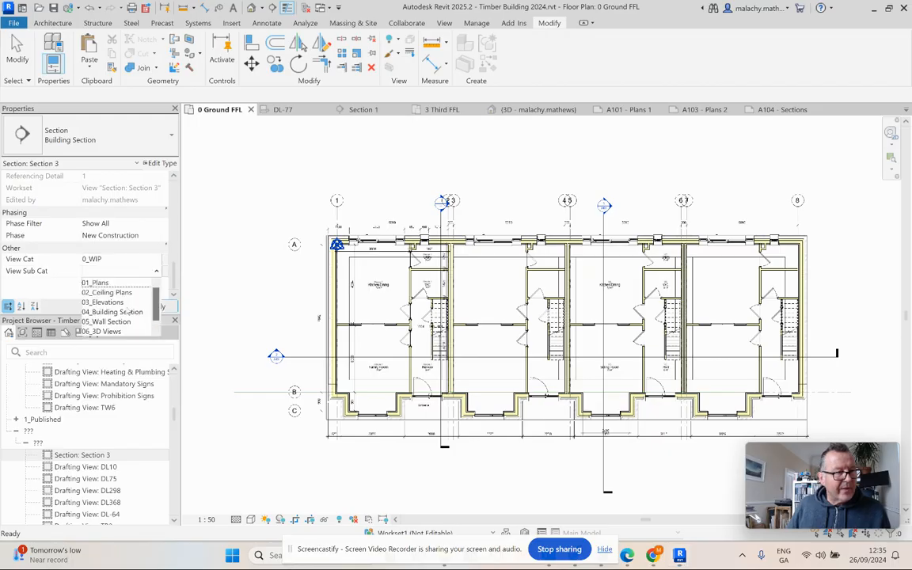
left_click(112, 312)
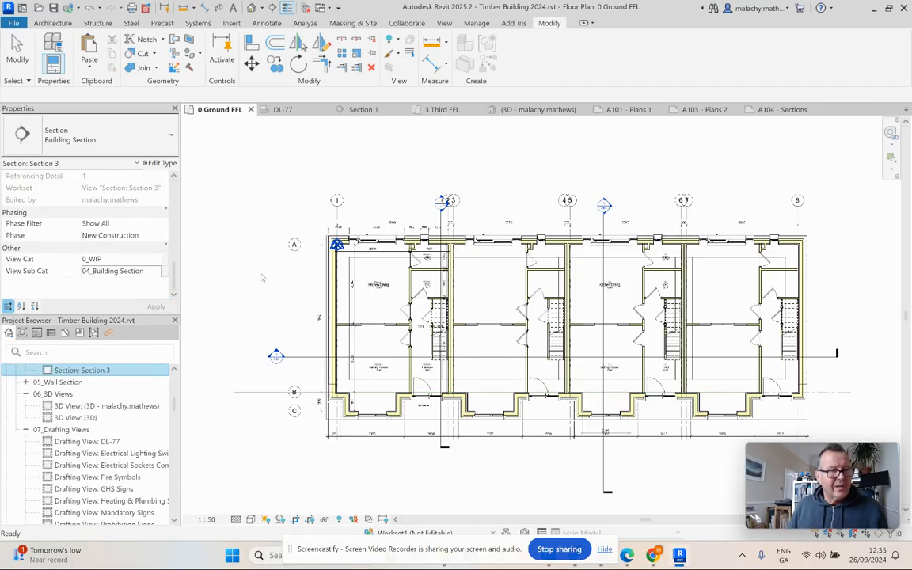
Place the Section 3 view on sheet A104 - Sections, beside Section 1 and above the long section.
left_click(779, 110)
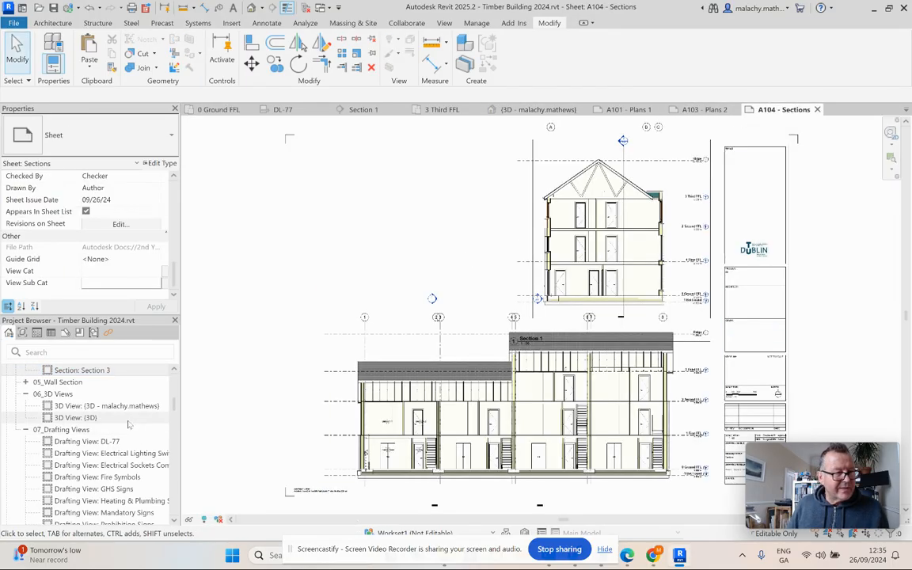
scroll(119, 394, "up", 3)
left_click(95, 449)
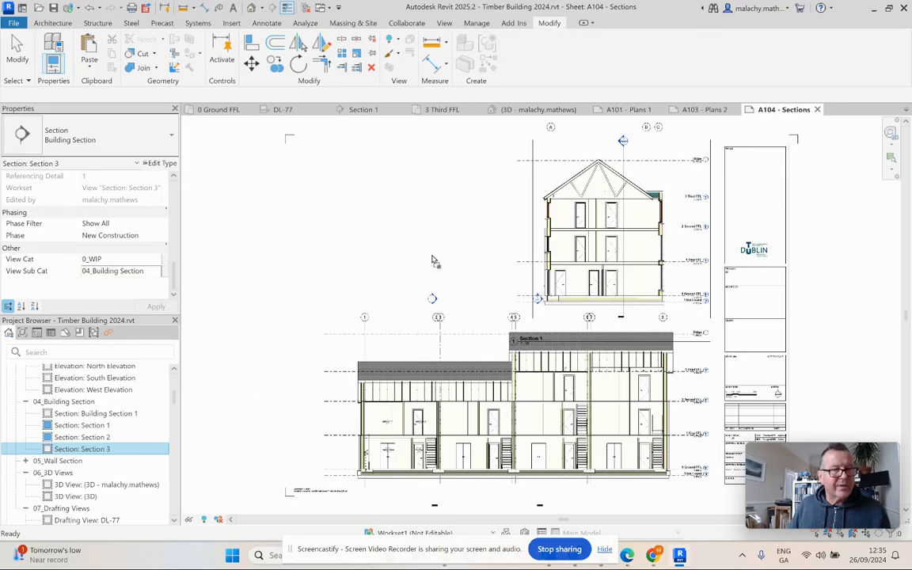
left_click_drag(433, 259, 436, 252)
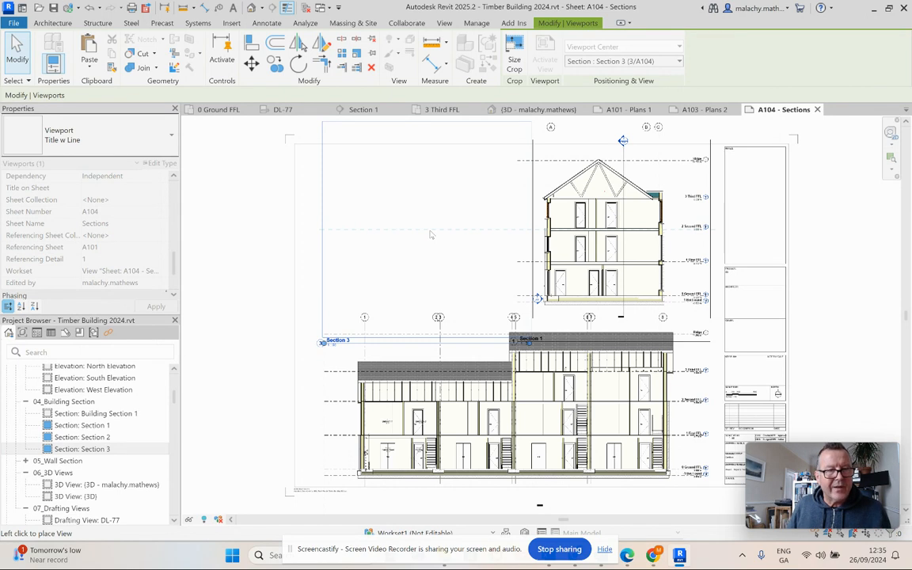
left_click(429, 234)
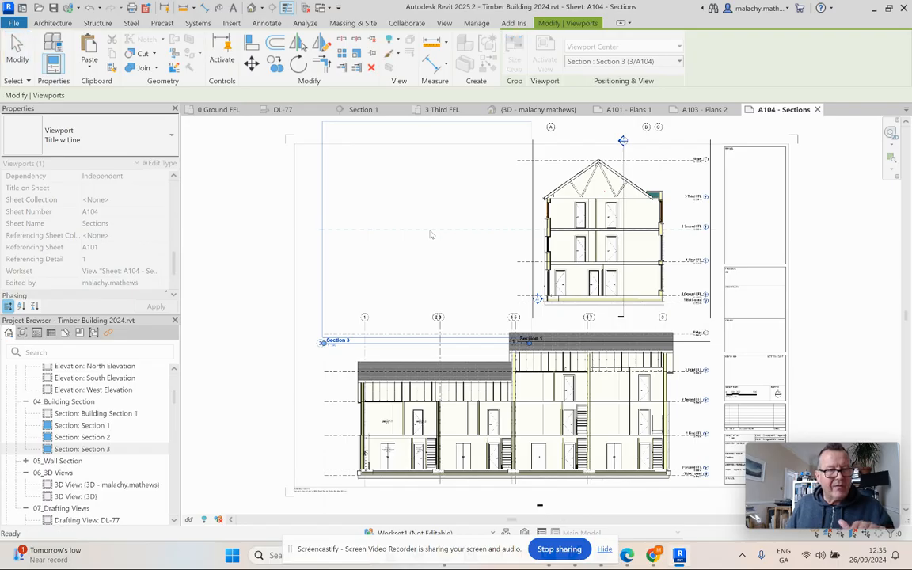
left_click(224, 260)
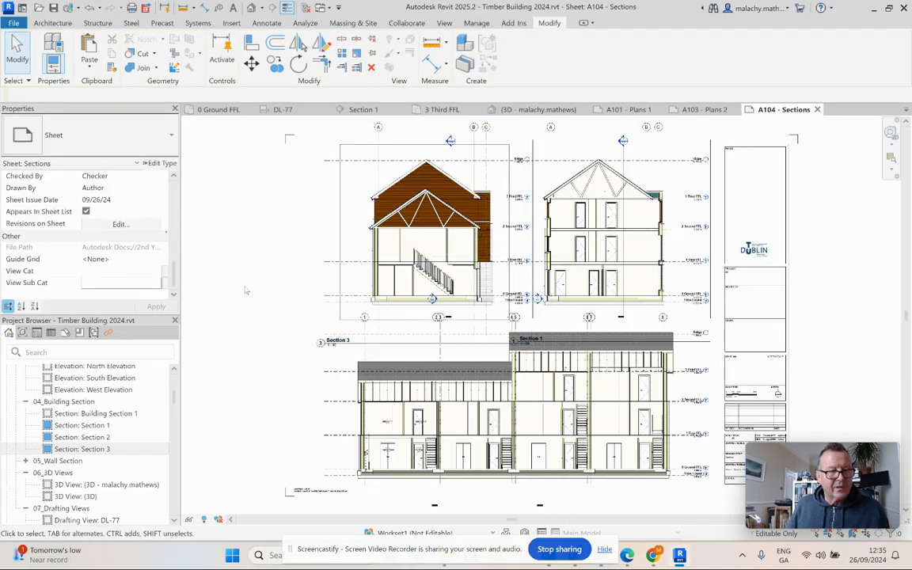
Change the Section 3 viewport type to Title No Line w Detail Ref and move its title up closer to the drawing.
left_click(331, 341)
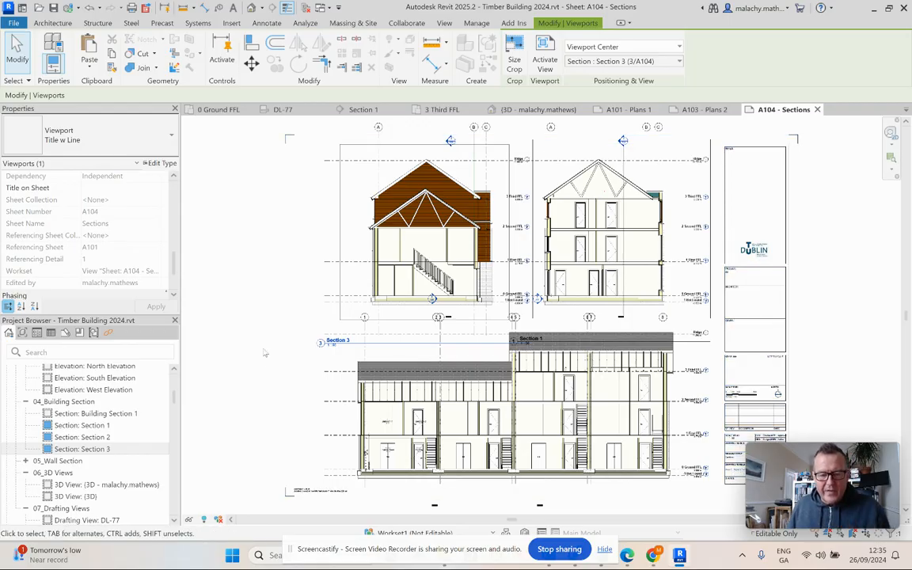
left_click(155, 140)
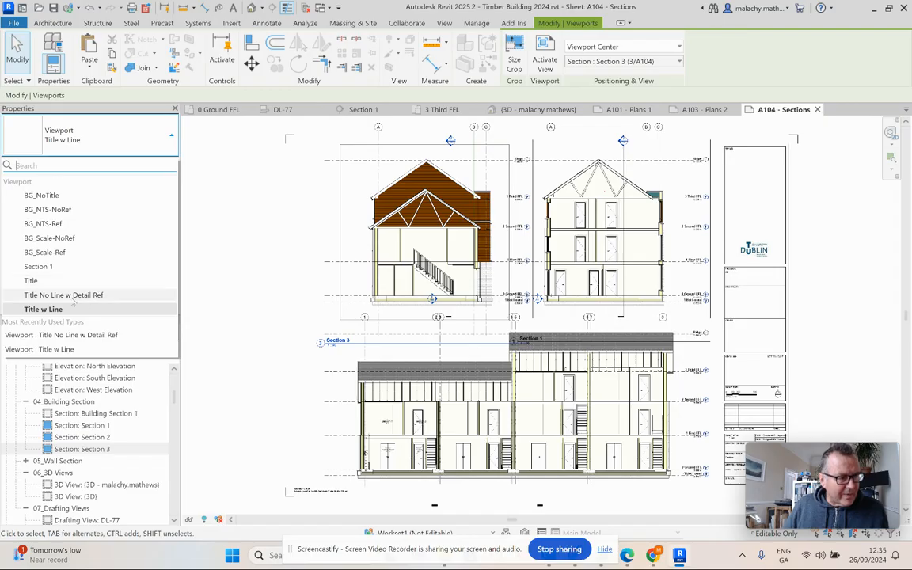
left_click(64, 265)
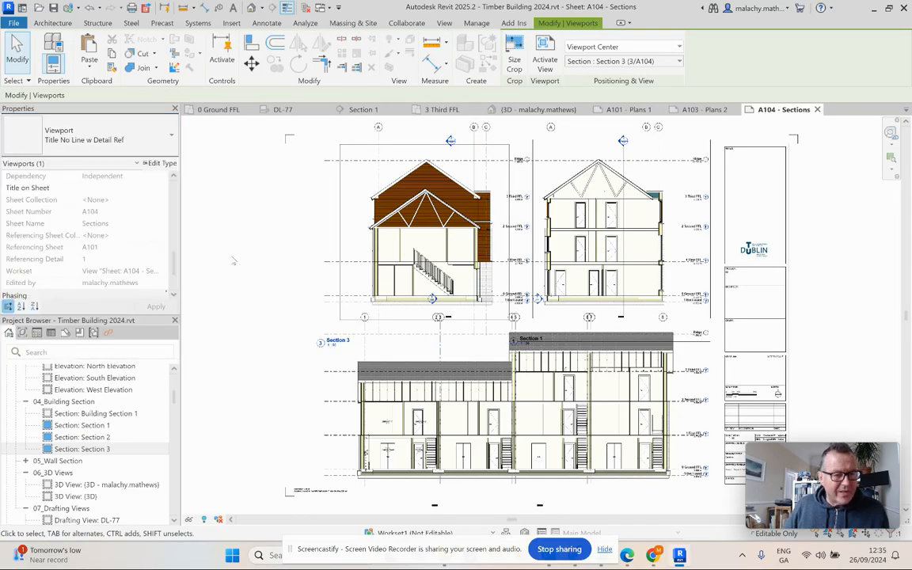
left_click_drag(331, 341, 330, 323)
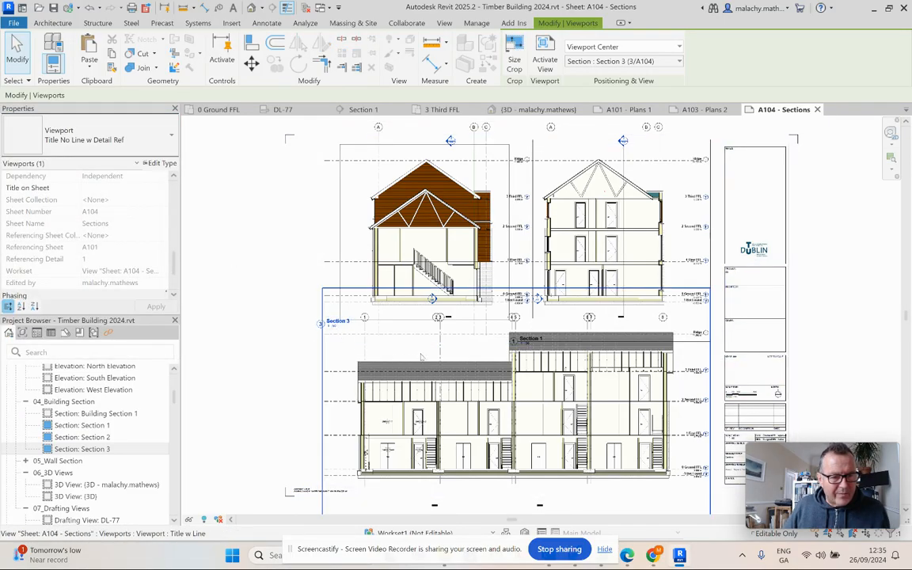
left_click(190, 398)
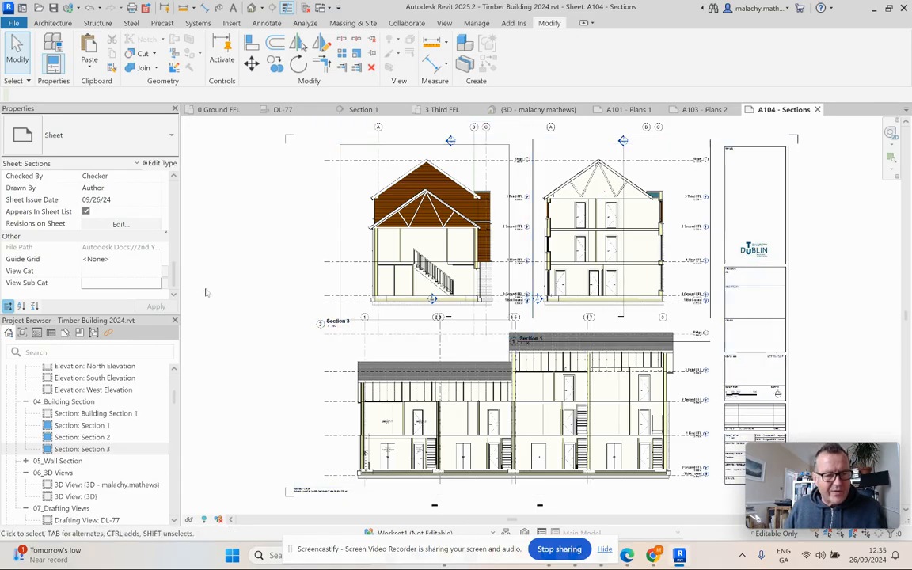
Nudge the Section 3 viewport left on the sheet, away from Section 1.
left_click(425, 247)
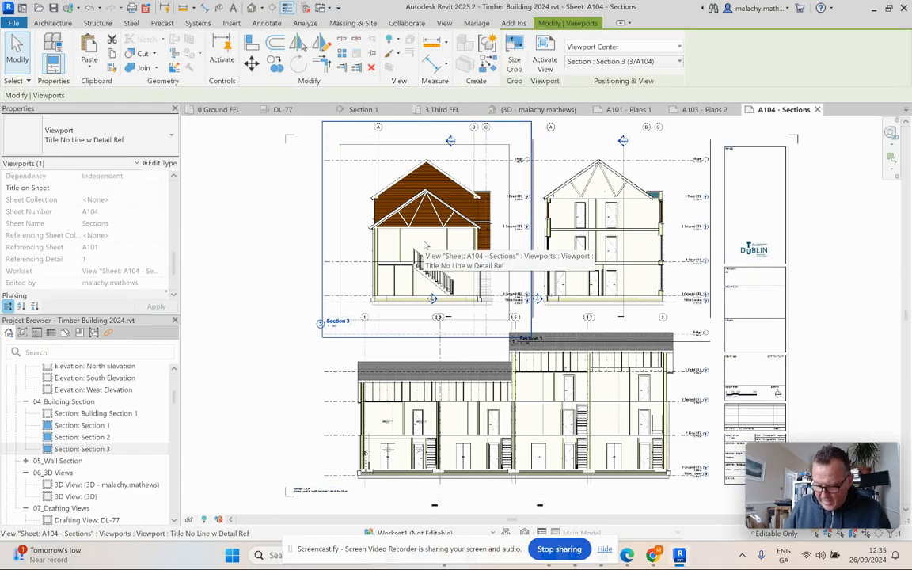
key("Left")
key("Left")
key("Left")
key("Left")
key("Left")
key("Left")
key("Left")
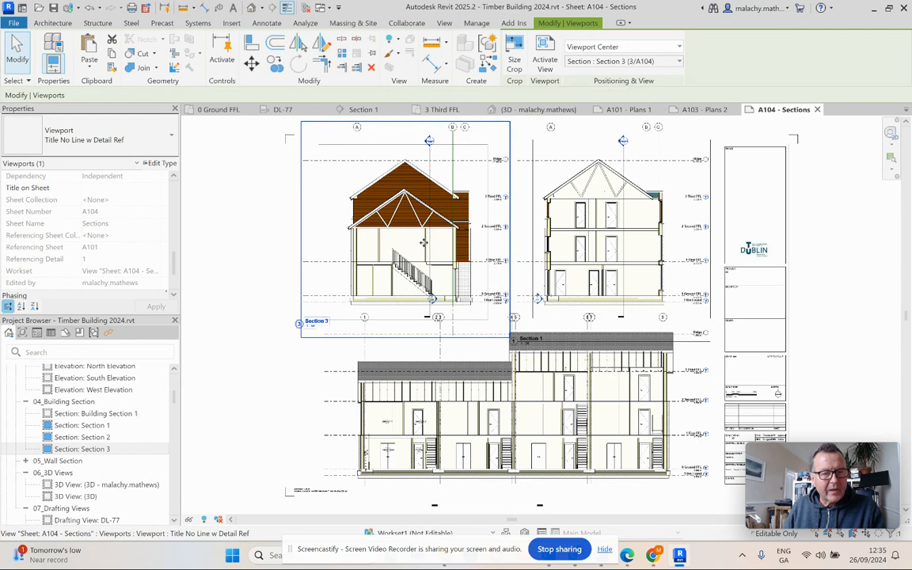
Activate the Section 3 view on the sheet and tag its Bathroom, Landing, Bedroom 3, Utility, WC and Hallway with Tag Room.
right_click(350, 194)
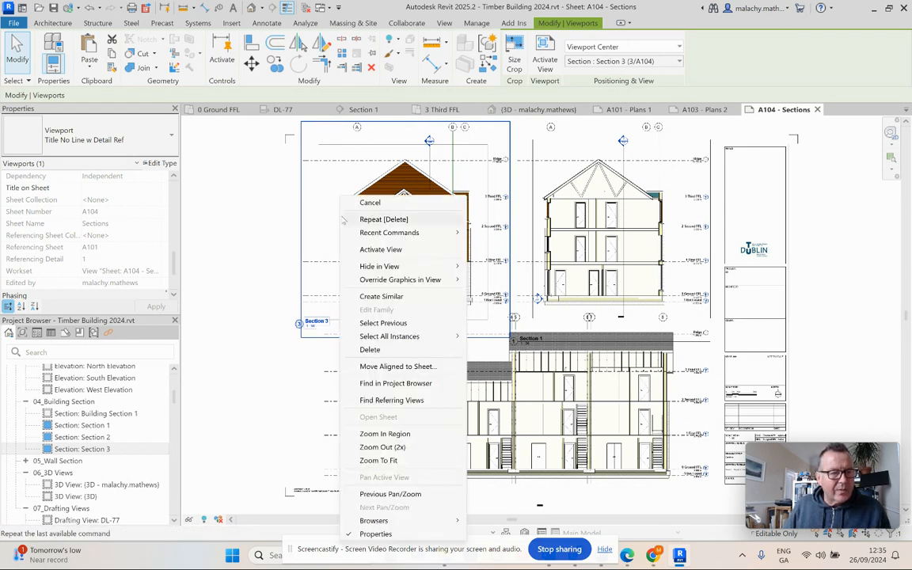
left_click(377, 248)
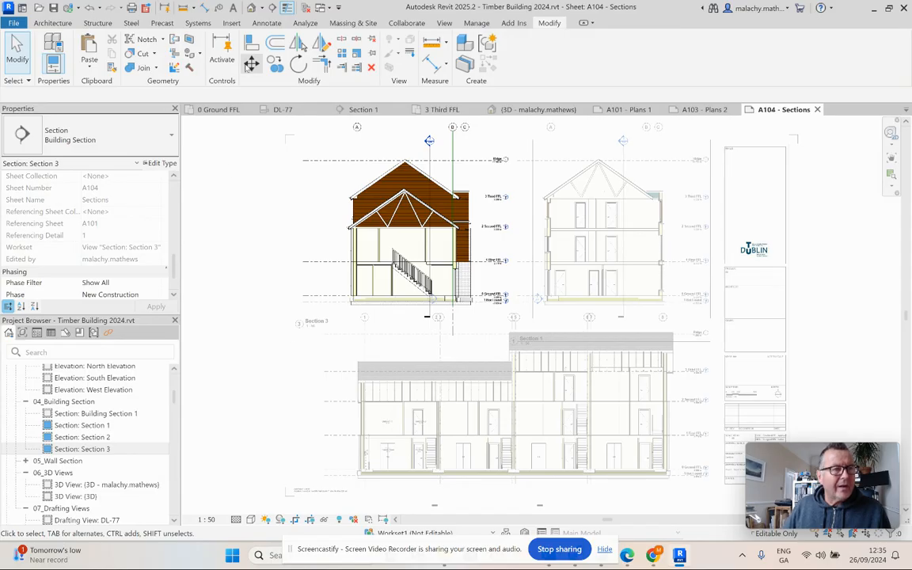
left_click(51, 23)
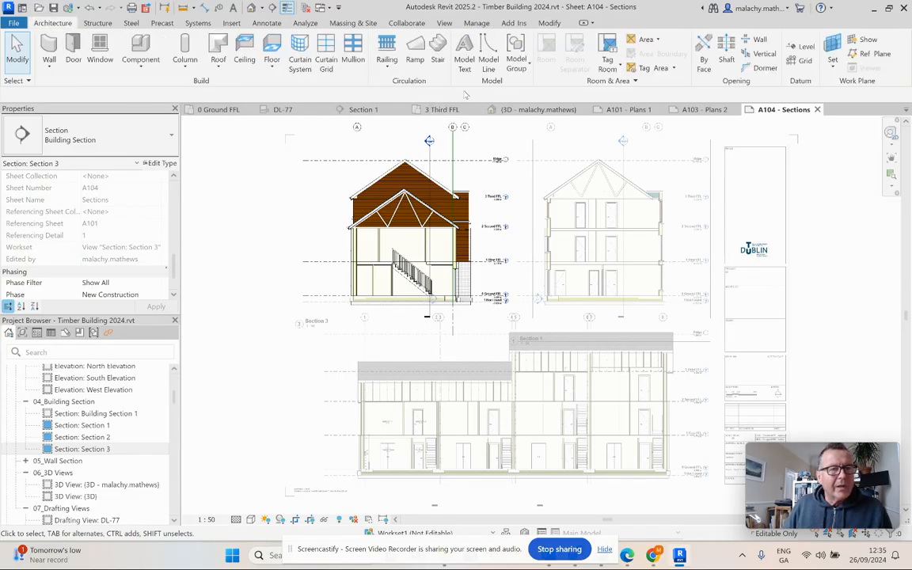
left_click(607, 67)
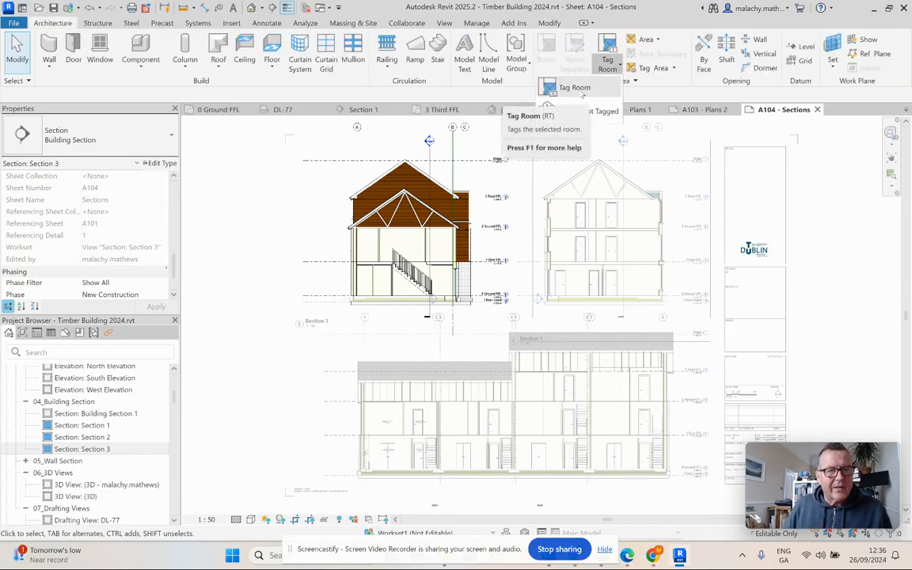
left_click(582, 91)
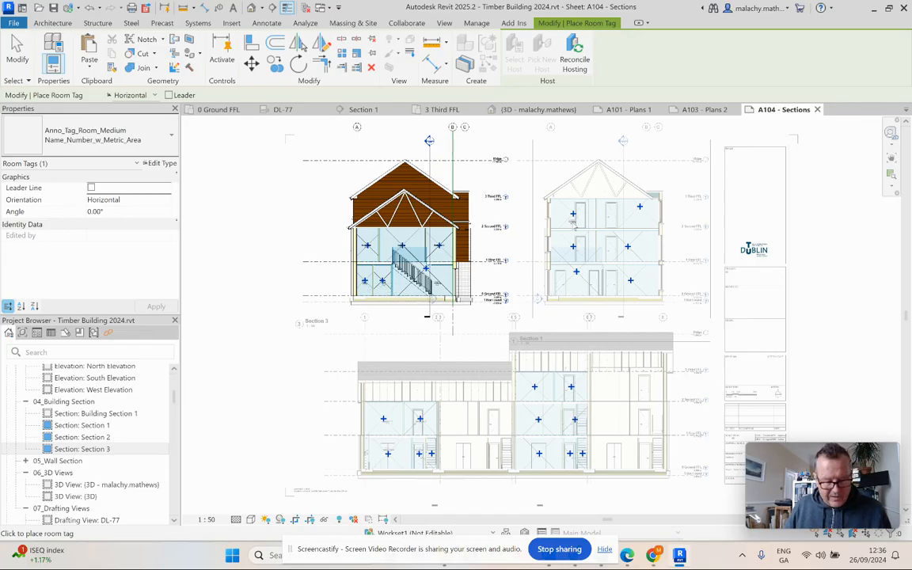
key("Escape")
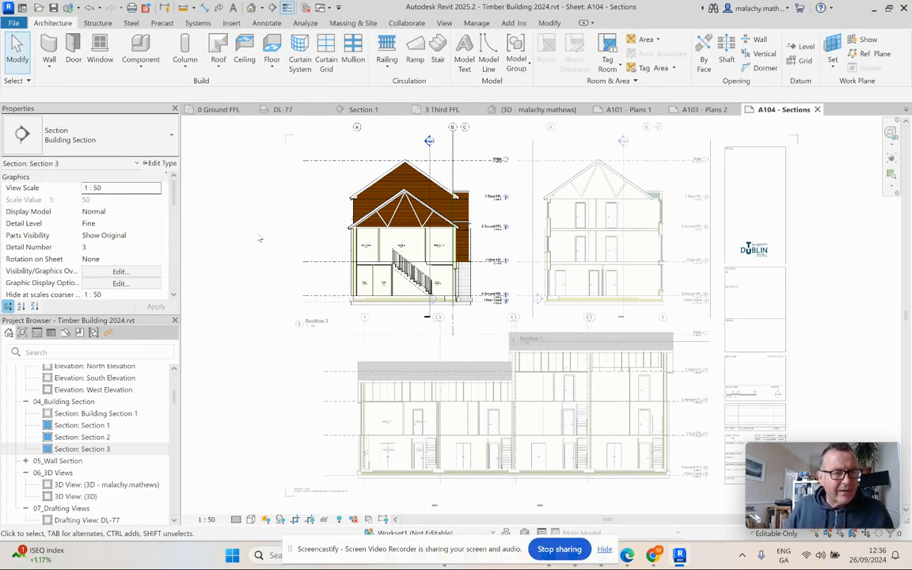
Examine the roof truss and the room tags in Section 3 at closer range.
scroll(298, 223, "up", 5)
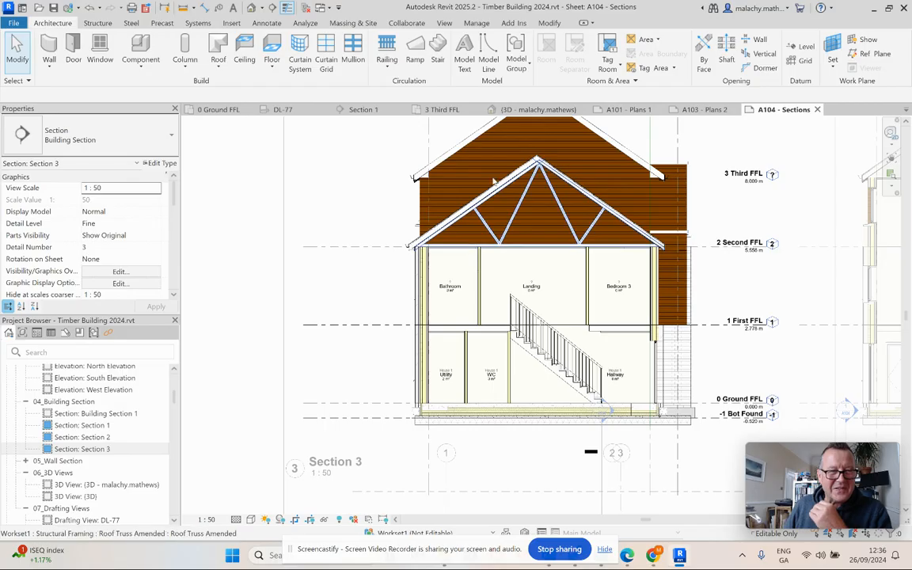
scroll(492, 188, "up", 4)
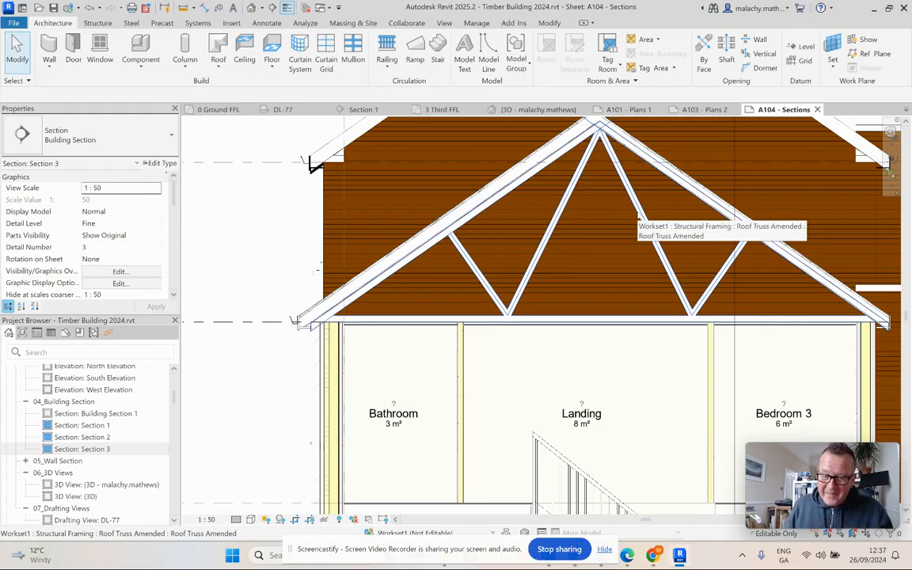
scroll(638, 218, "down", 5)
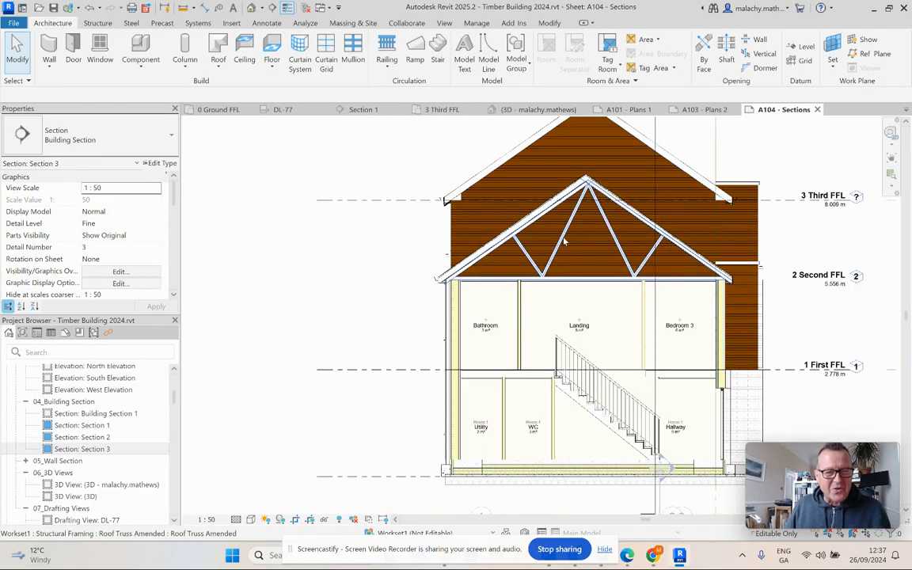
scroll(475, 249, "down", 4)
middle_click_drag(470, 251, 471, 247)
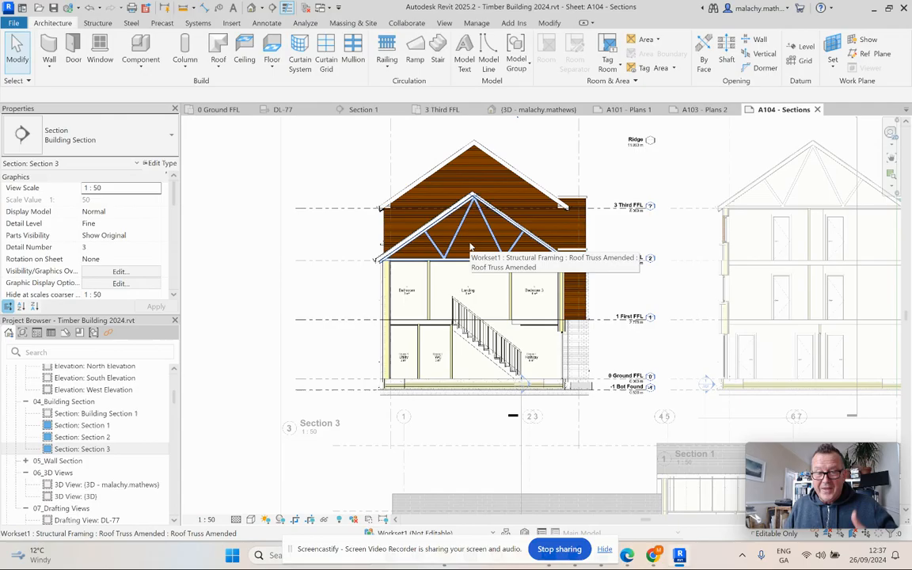
scroll(470, 247, "down", 2)
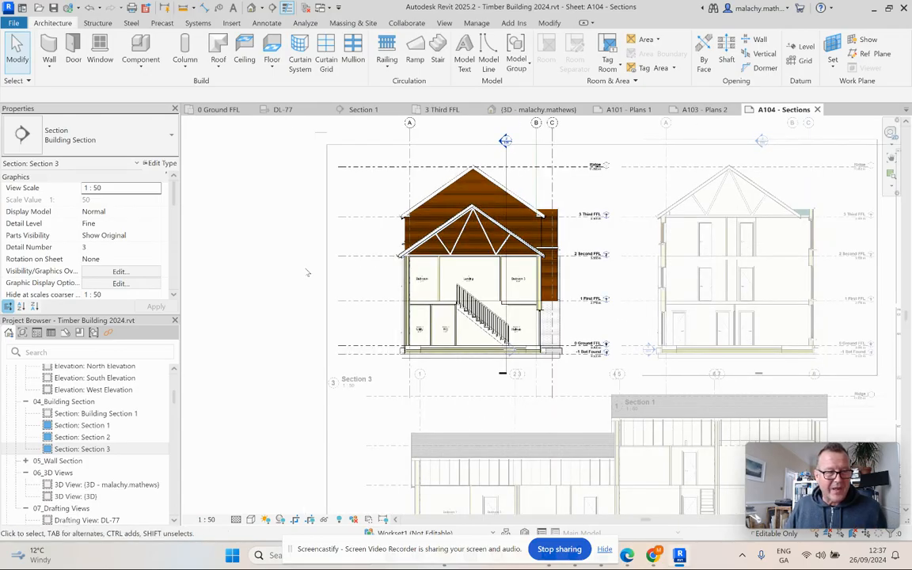
scroll(277, 247, "down", 1)
Deactivate the Section 3 view to return to the whole of sheet A104.
right_click(342, 277)
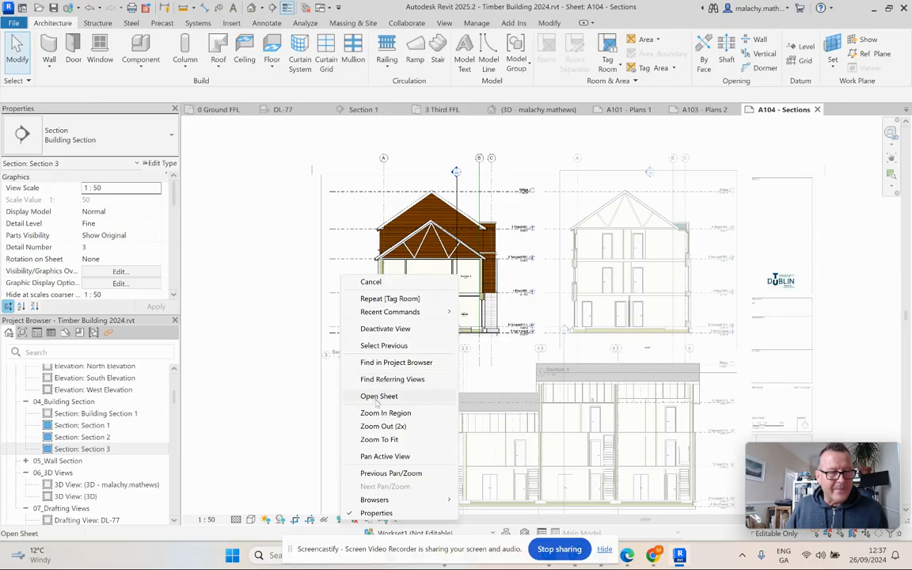
left_click(385, 329)
scroll(254, 278, "down", 1)
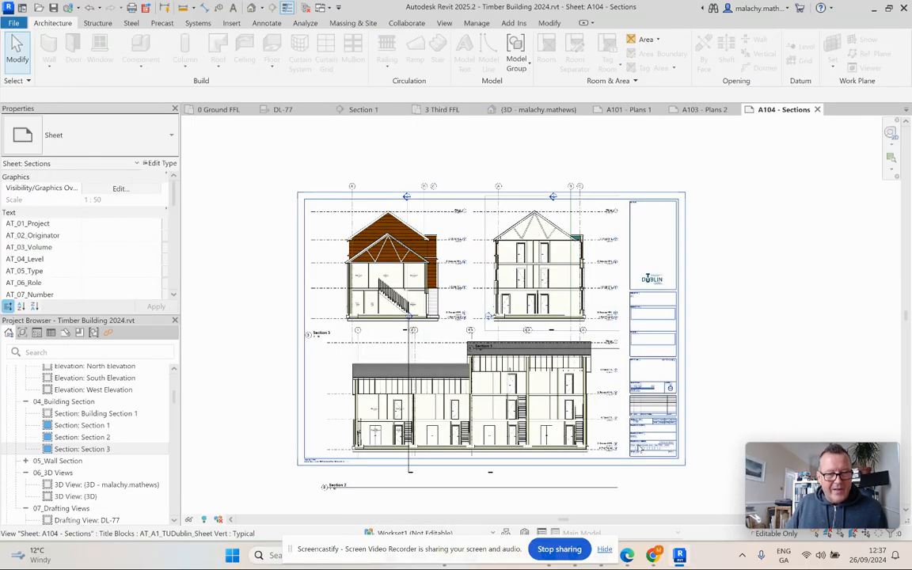
Move the Section 2 title up inside the sheet border and change its viewport type to Title No Line w Detail Ref.
left_click(332, 453)
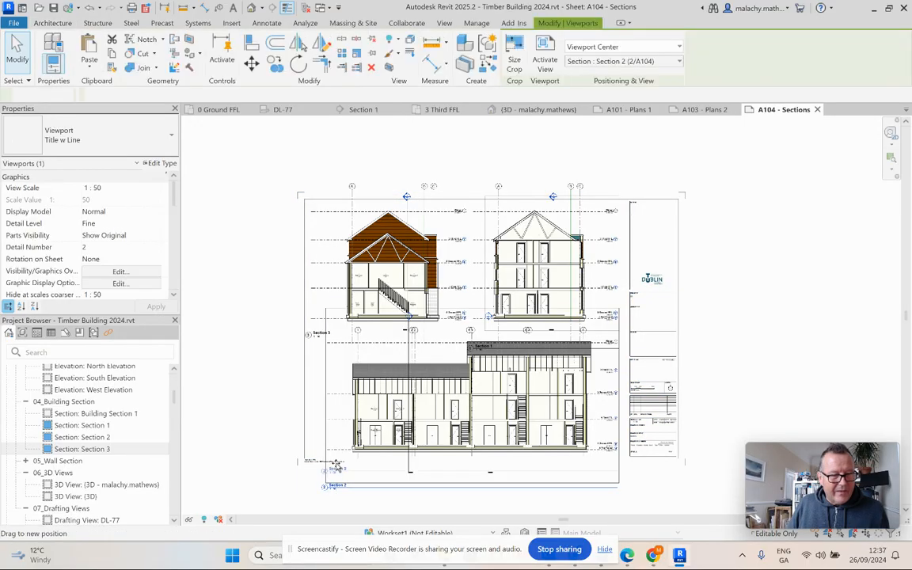
left_click_drag(332, 452, 321, 448)
left_click(105, 136)
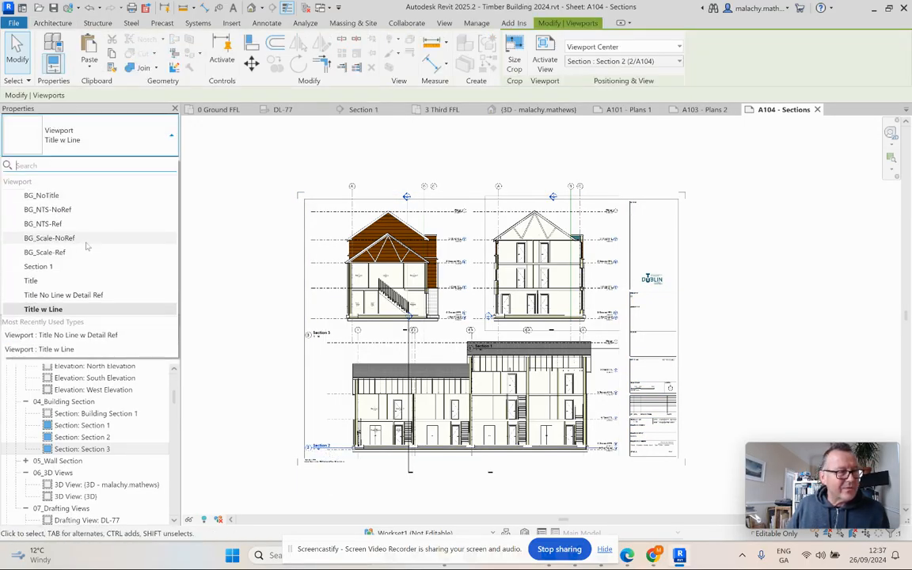
left_click(66, 267)
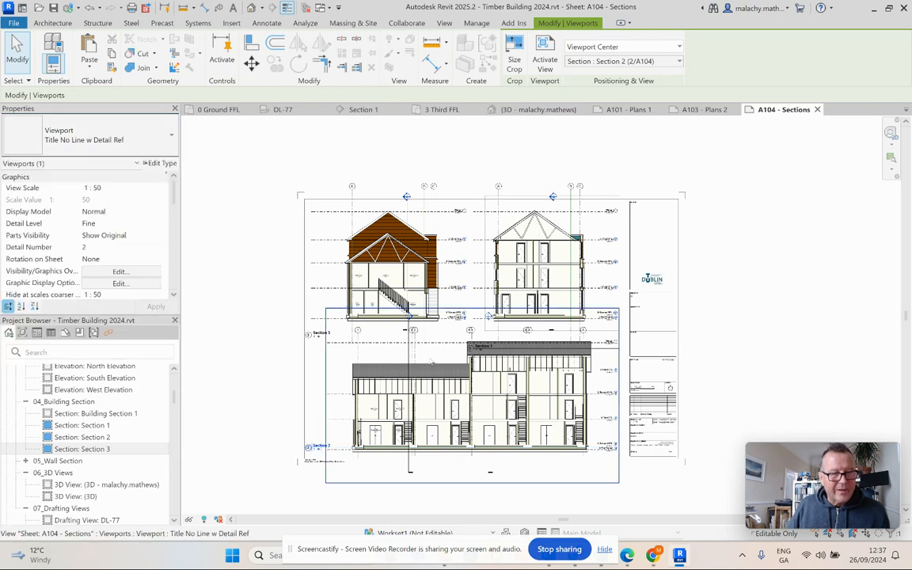
Change the Section 1 viewport type to Title No Line w Detail Ref and move its title up clear of the Section 2 roof.
left_click(481, 348)
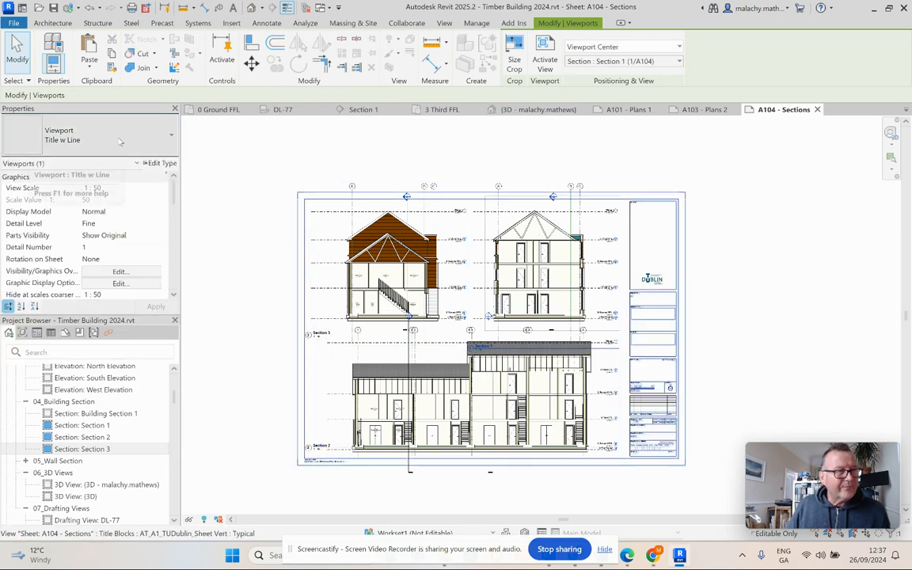
left_click(87, 137)
left_click(79, 294)
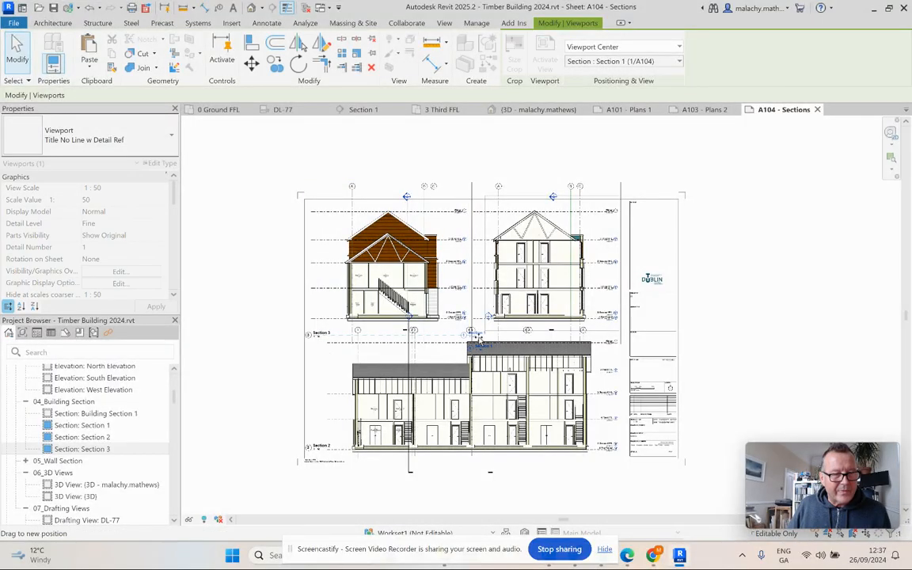
key("Escape")
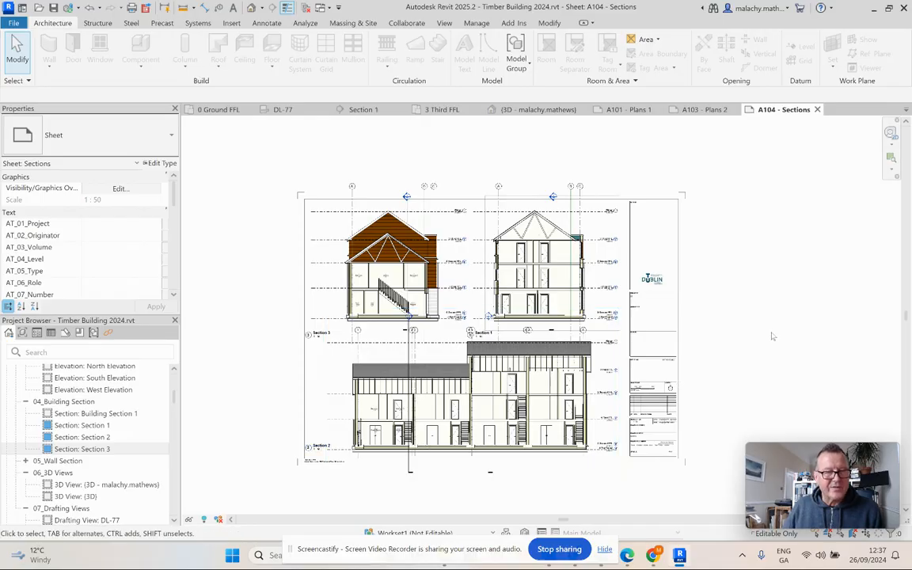
Create a new sheet with the AT_A1_TUDublin_Sheet Vert : Typical title block, dismissing the central synchronization reminder.
scroll(772, 336, "down", 2)
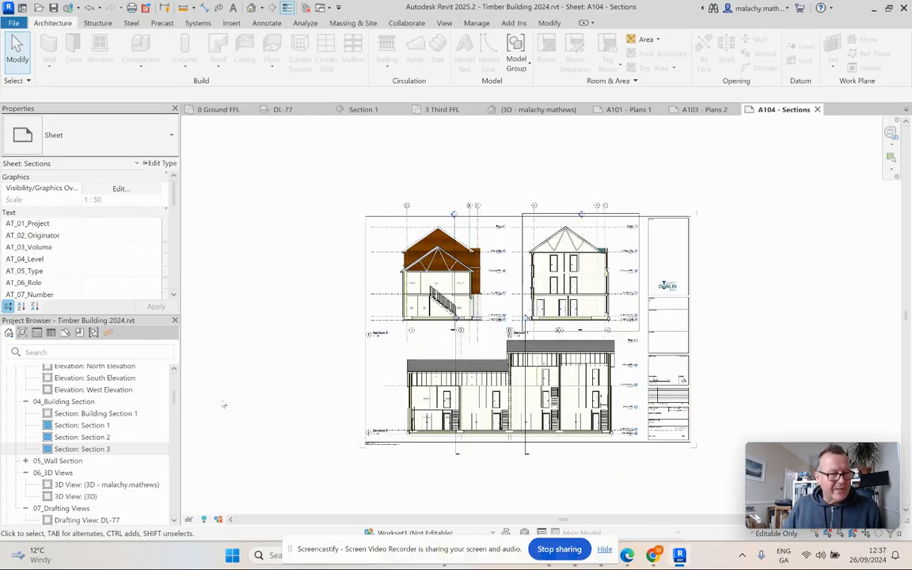
scroll(110, 437, "up", 5)
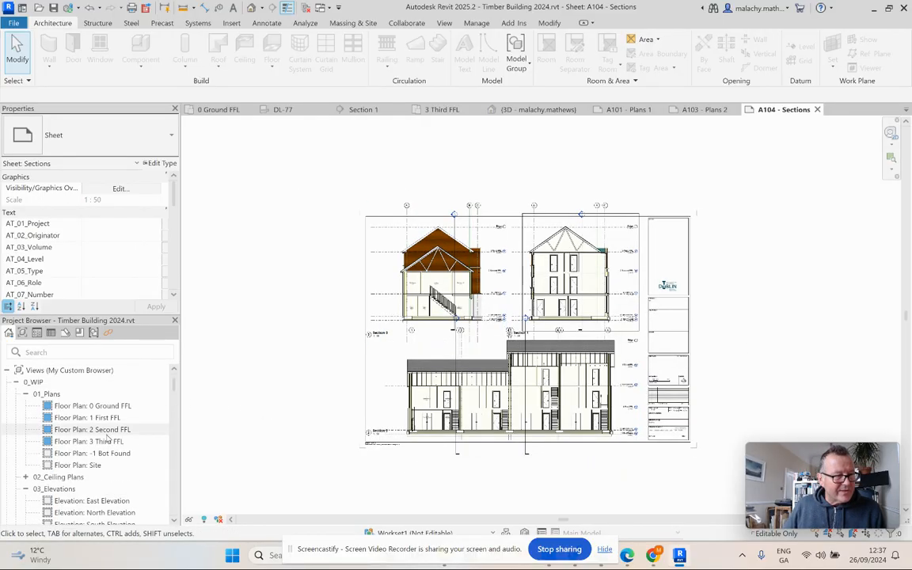
scroll(125, 440, "down", 15)
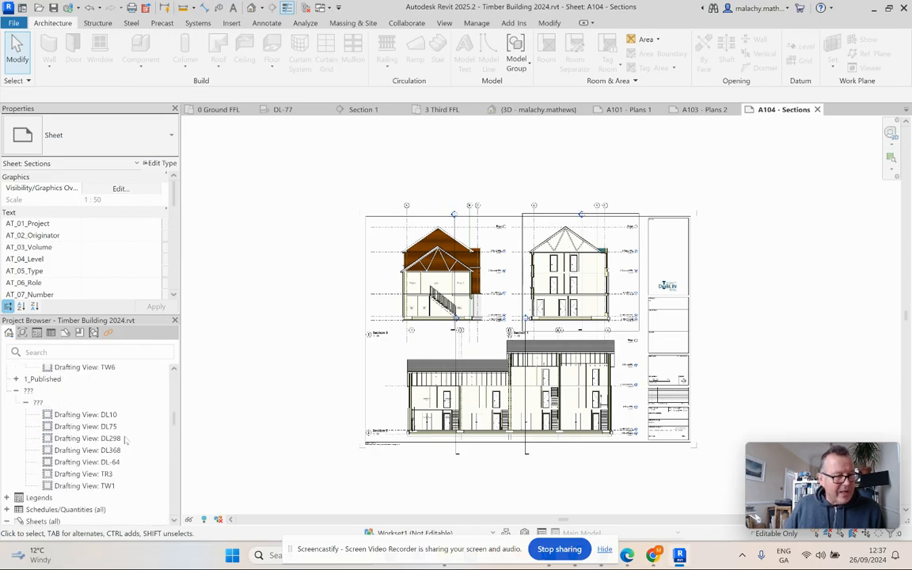
scroll(119, 440, "down", 2)
right_click(64, 442)
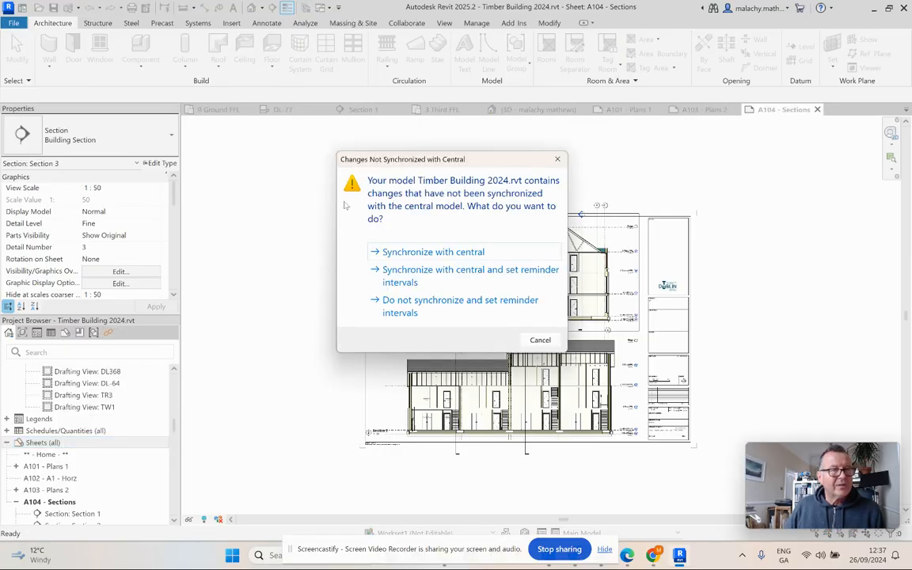
left_click(540, 340)
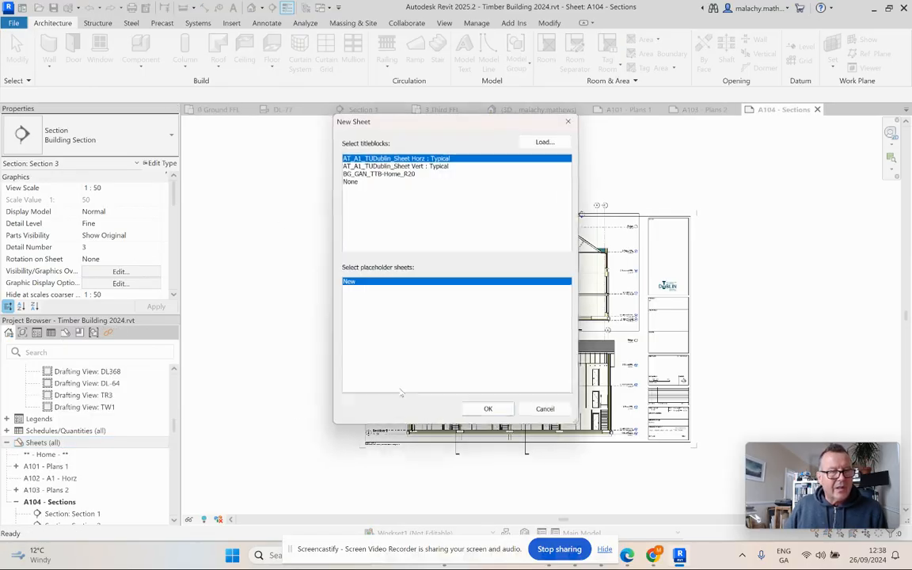
left_click(415, 166)
left_click(488, 413)
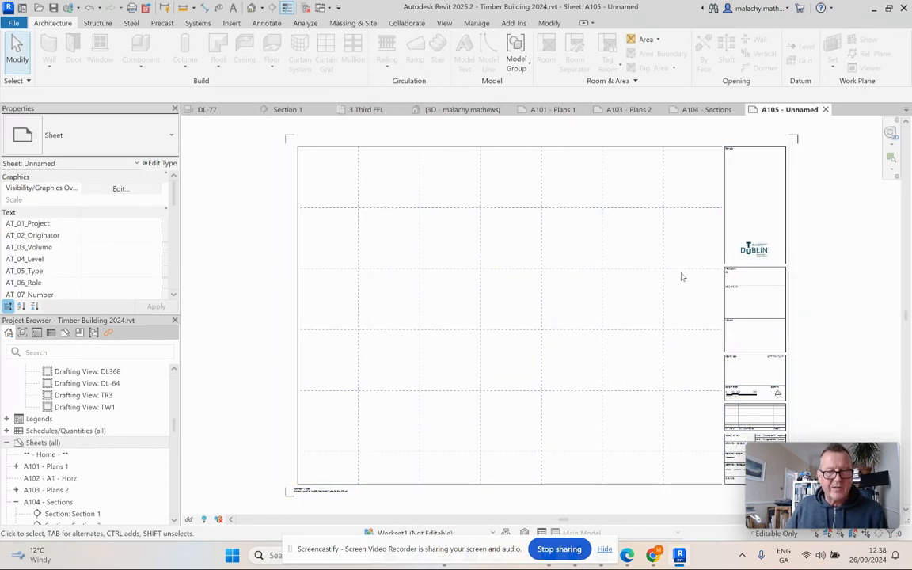
Turn off the Grid visibility of the title block on sheet A105.
left_click(682, 272)
scroll(137, 258, "down", 5)
scroll(136, 259, "down", 3)
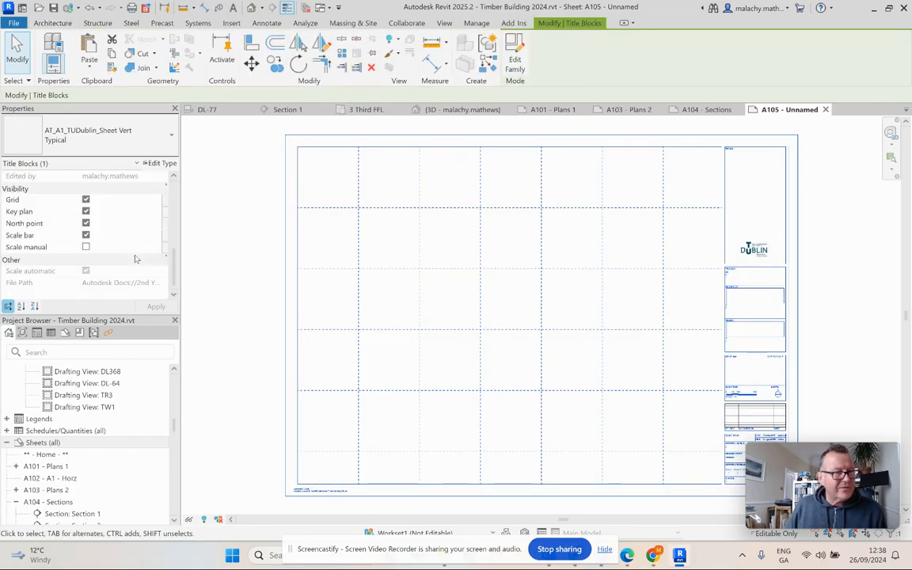
left_click(220, 275)
Place the East Elevation view on sheet A105 and position it near the upper-left corner of the drawing area.
left_click_drag(174, 429, 174, 409)
scroll(158, 365, "up", 4)
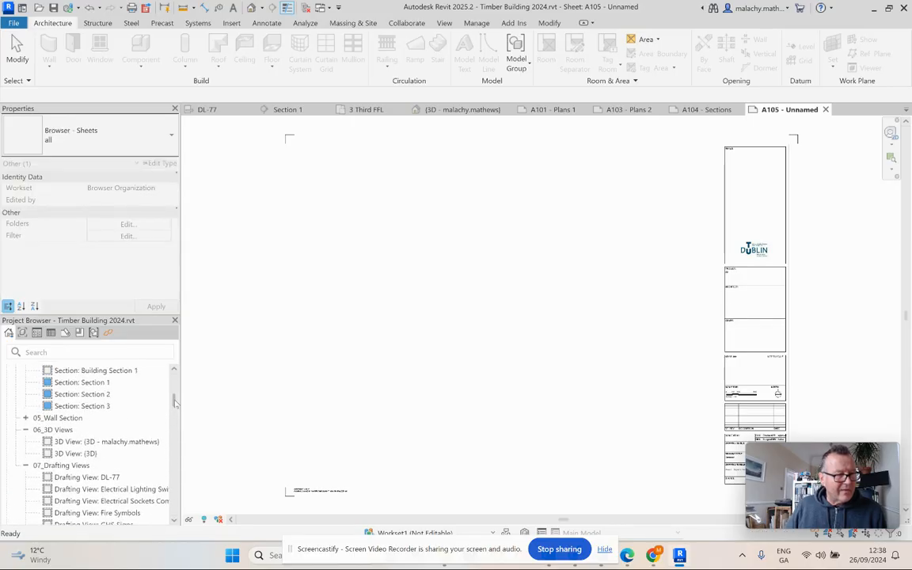
left_click_drag(116, 424, 292, 322)
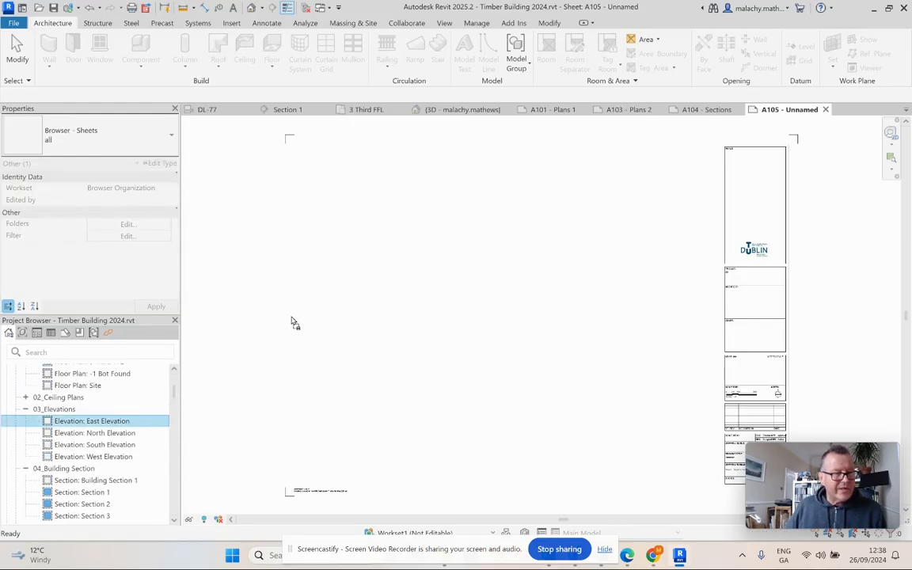
left_click_drag(343, 239, 344, 238)
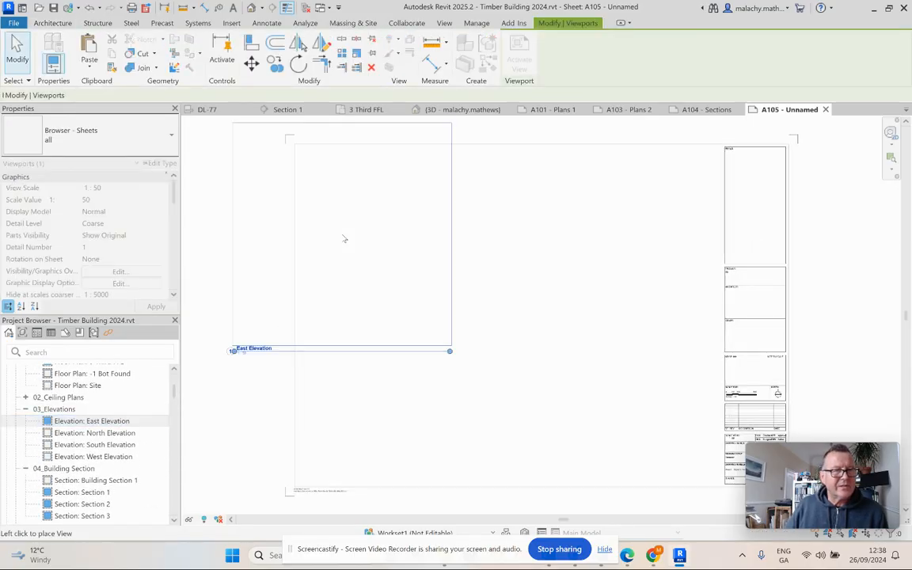
left_click(408, 262)
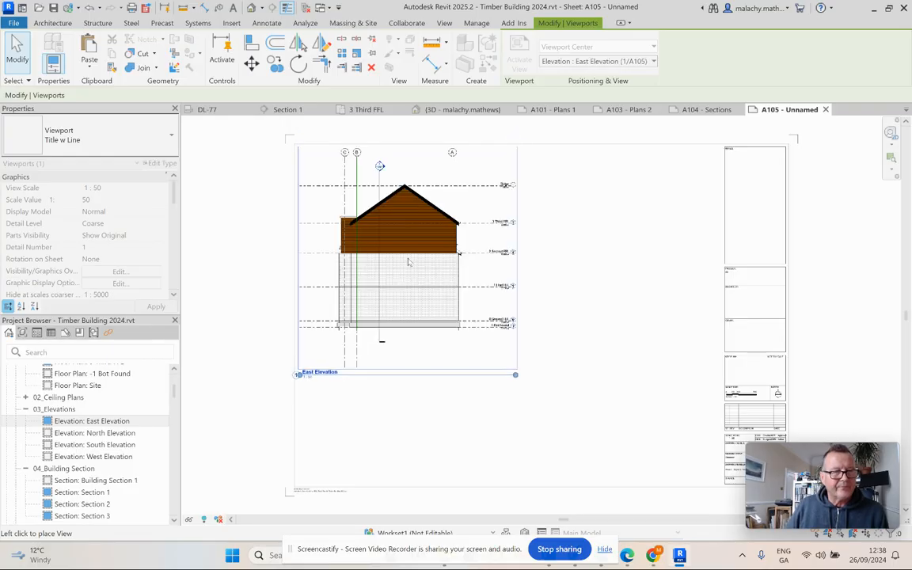
left_click_drag(406, 243, 377, 226)
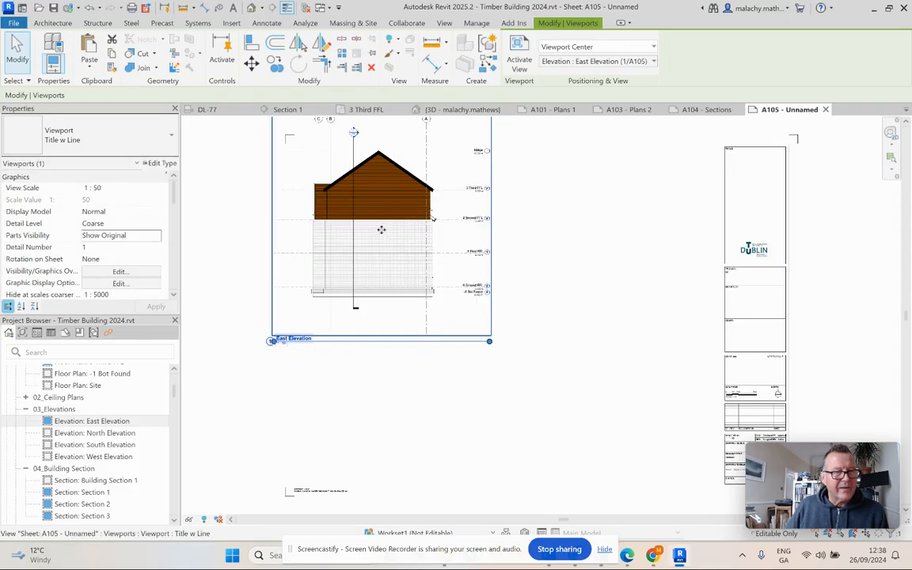
left_click(241, 326)
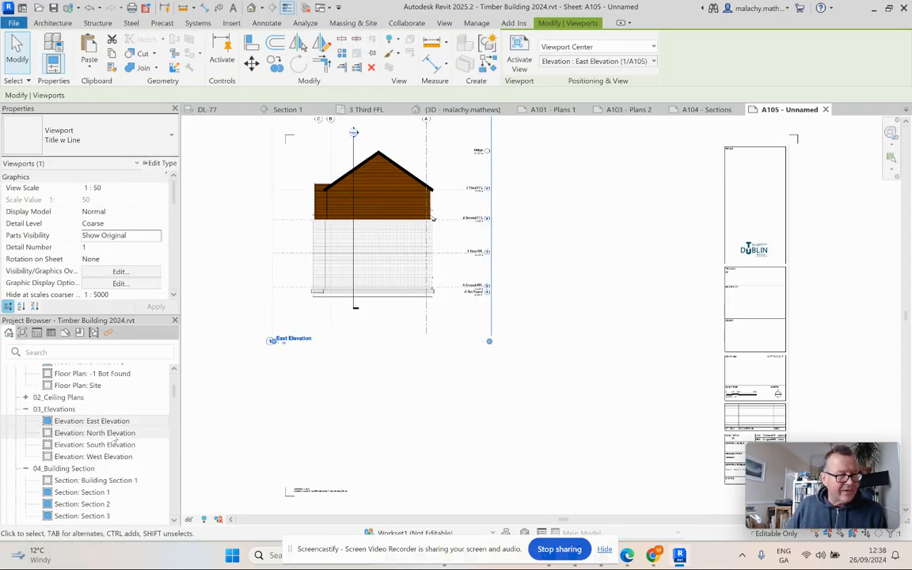
Place the North Elevation view beside the East Elevation on sheet A105, lining up the two buildings at the same height.
left_click_drag(113, 434, 299, 398)
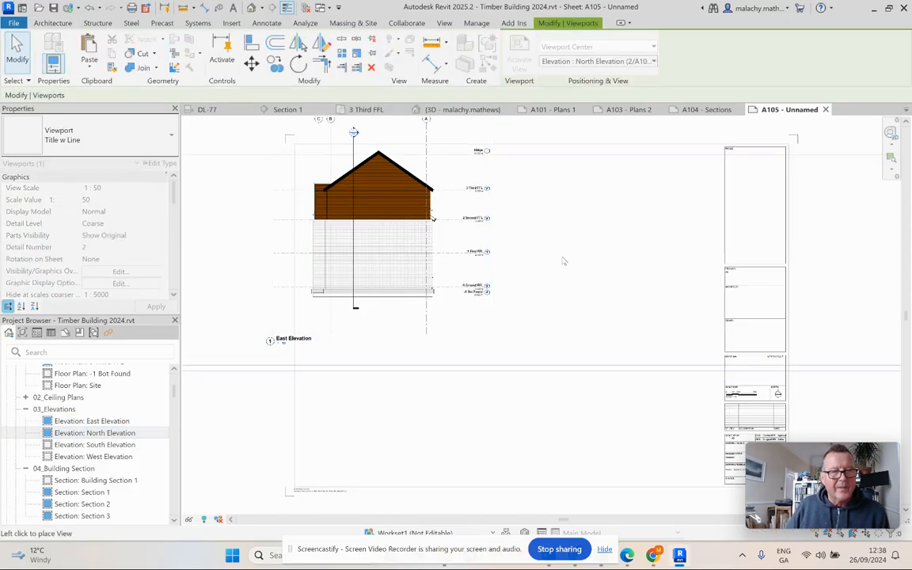
left_click_drag(546, 250, 765, 244)
left_click_drag(637, 254, 654, 257)
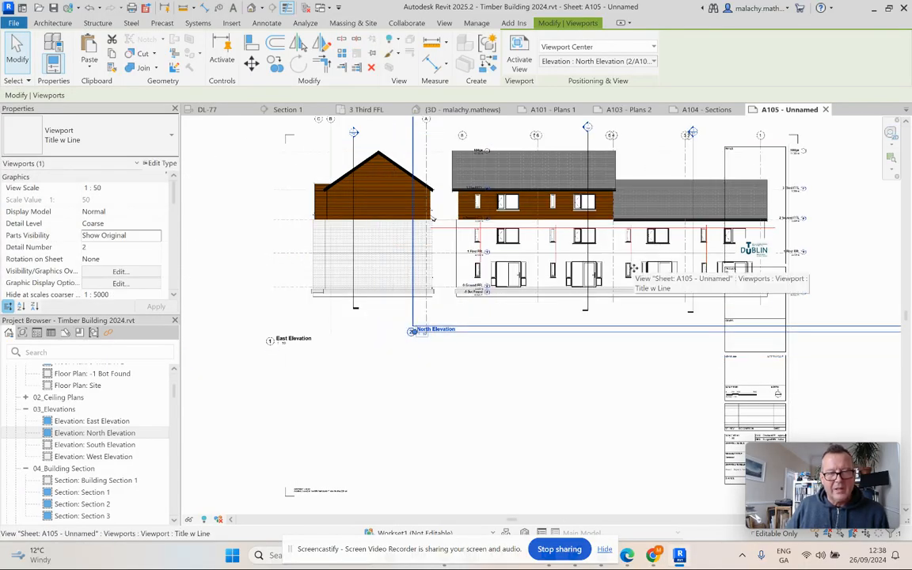
left_click(590, 361)
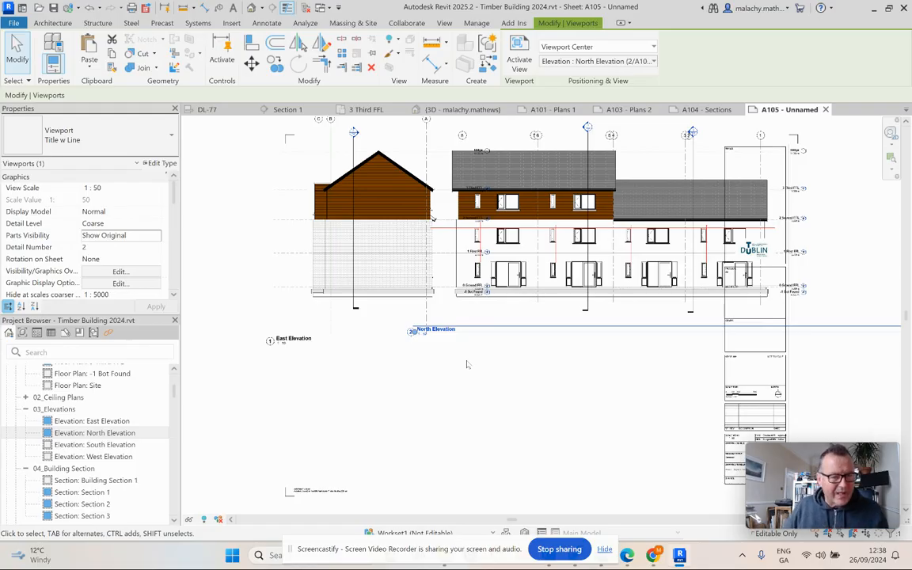
Activate the East Elevation view on the sheet and set its custom scale to 1:75.
left_click(390, 266)
right_click(390, 266)
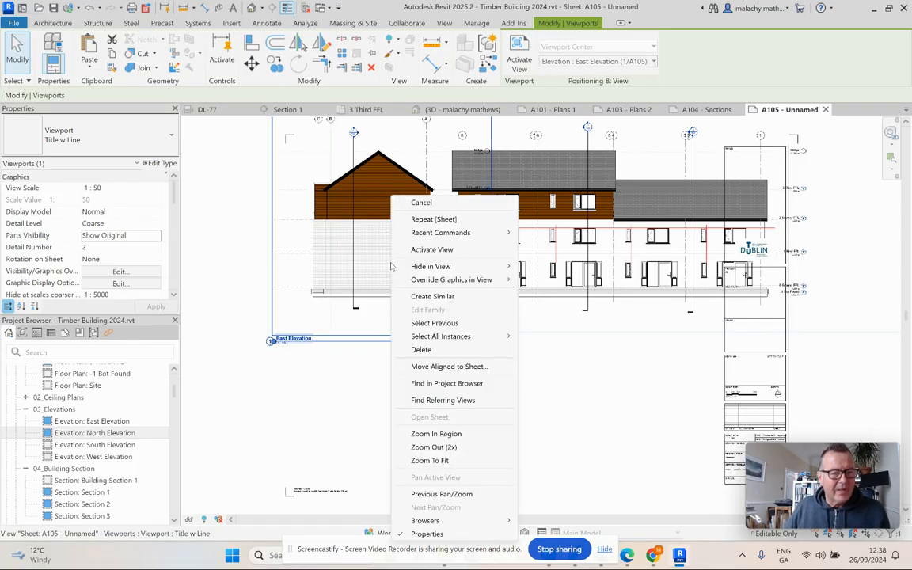
left_click(432, 249)
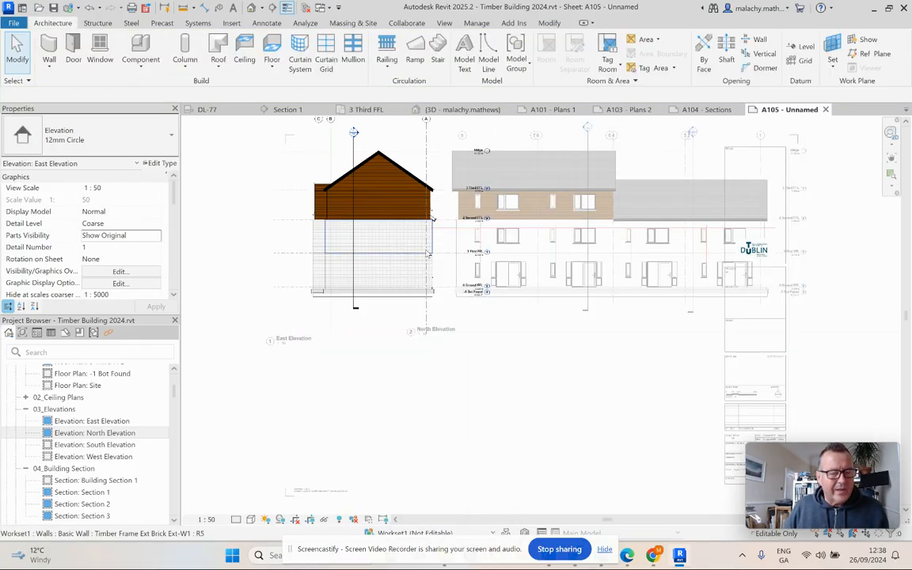
left_click(206, 519)
left_click(227, 336)
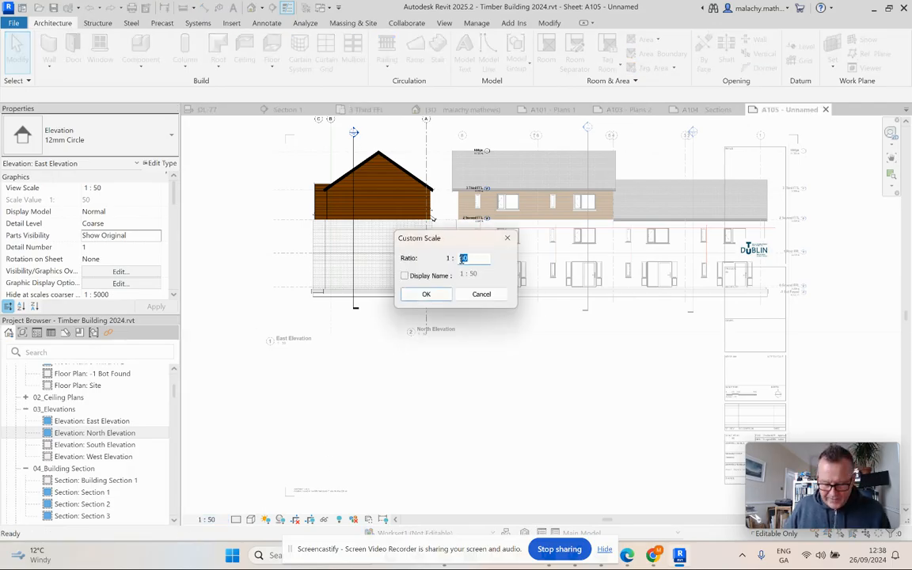
type("75")
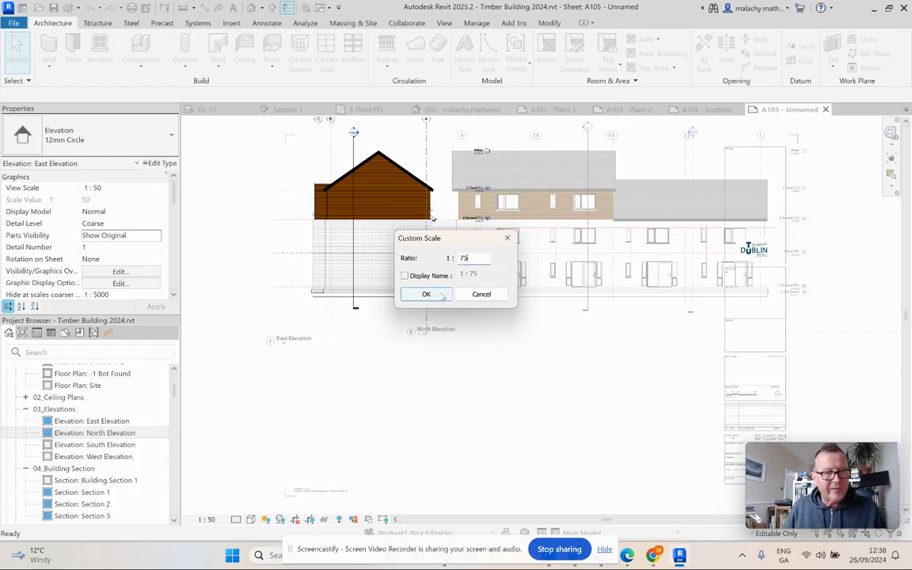
left_click(426, 294)
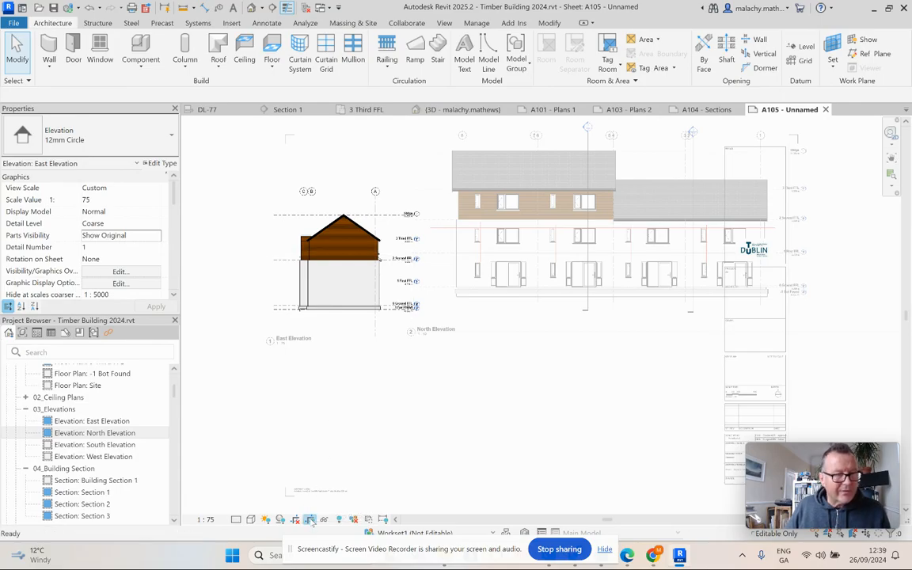
Show the East Elevation's crop region and resize it closely around the building and its level lines.
right_click(357, 324)
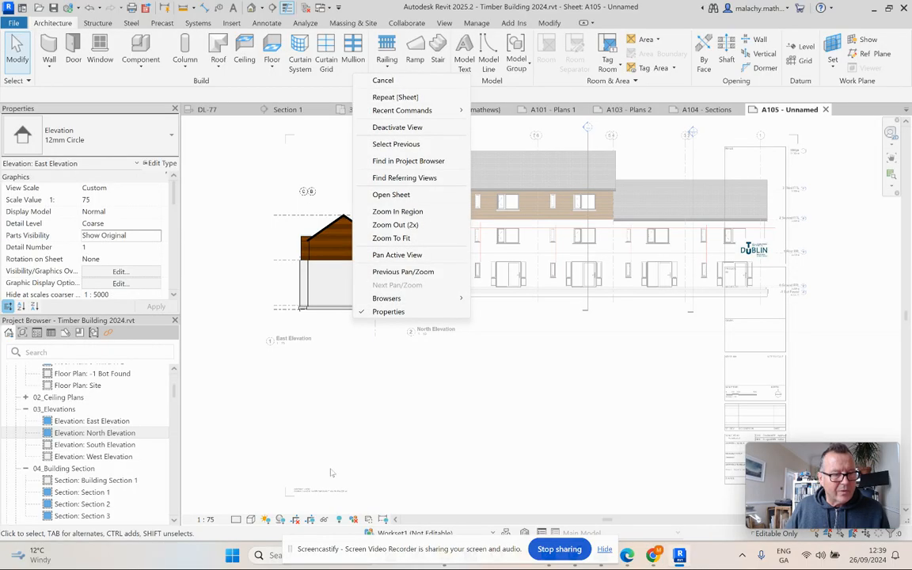
left_click(313, 520)
left_click(313, 520)
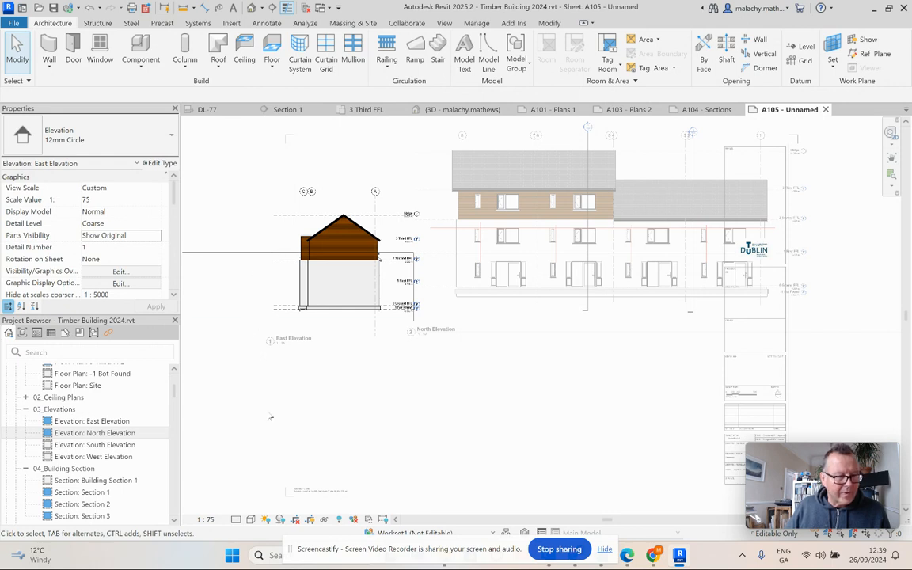
scroll(346, 362, "down", 3)
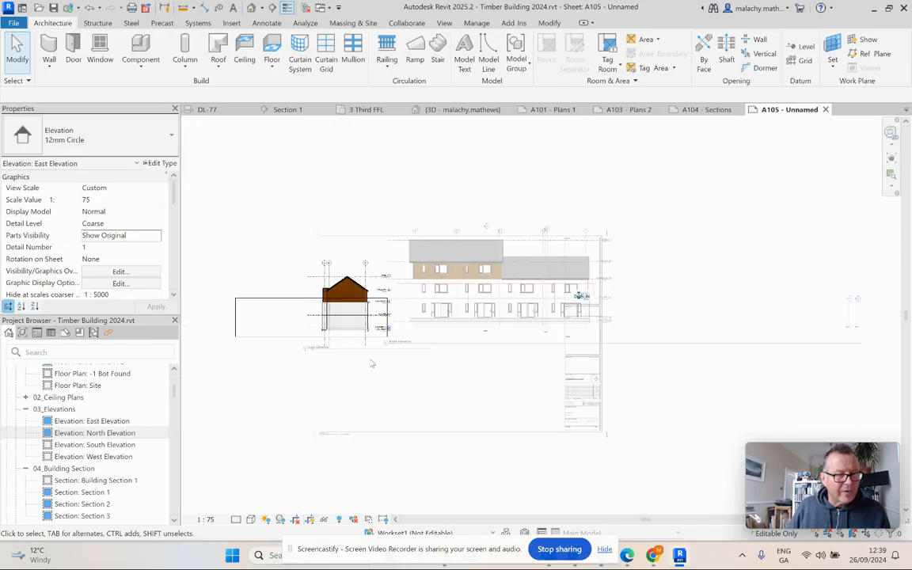
left_click(277, 317)
left_click(325, 312)
left_click_drag(330, 297, 328, 289)
scroll(329, 289, "up", 3)
middle_click_drag(280, 343, 374, 307)
left_click_drag(421, 324, 421, 324)
left_click_drag(568, 324, 576, 324)
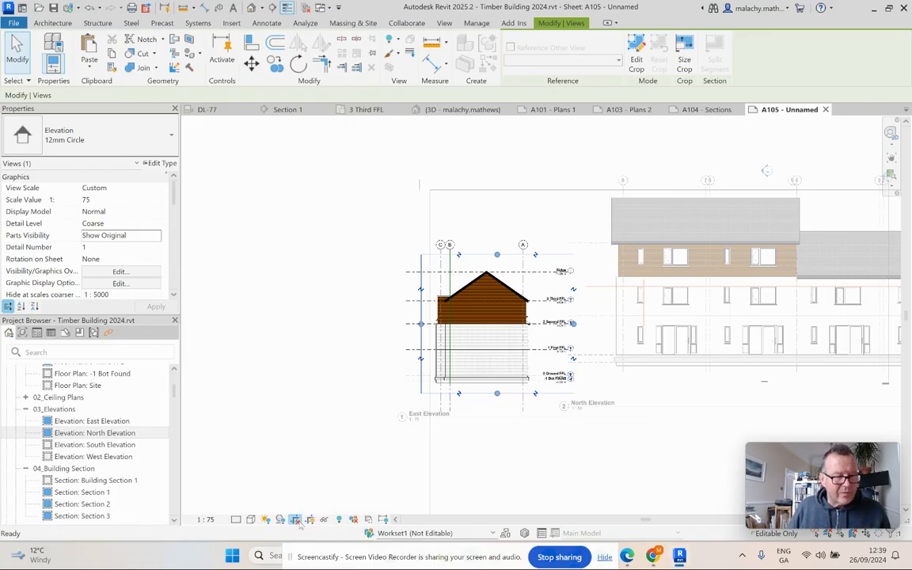
Turn on cropping for the East Elevation with its crop region hidden, and deactivate the view.
left_click(272, 474)
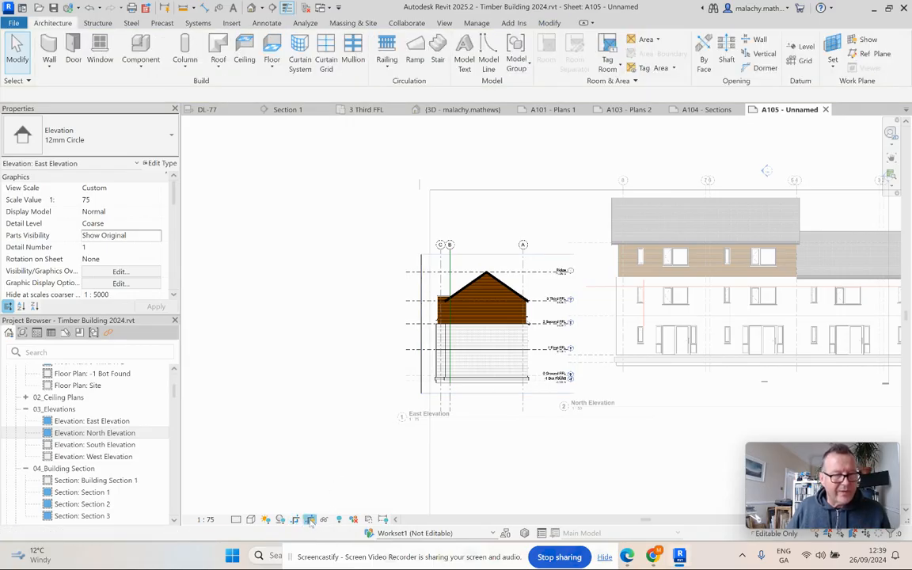
right_click(407, 290)
left_click(443, 346)
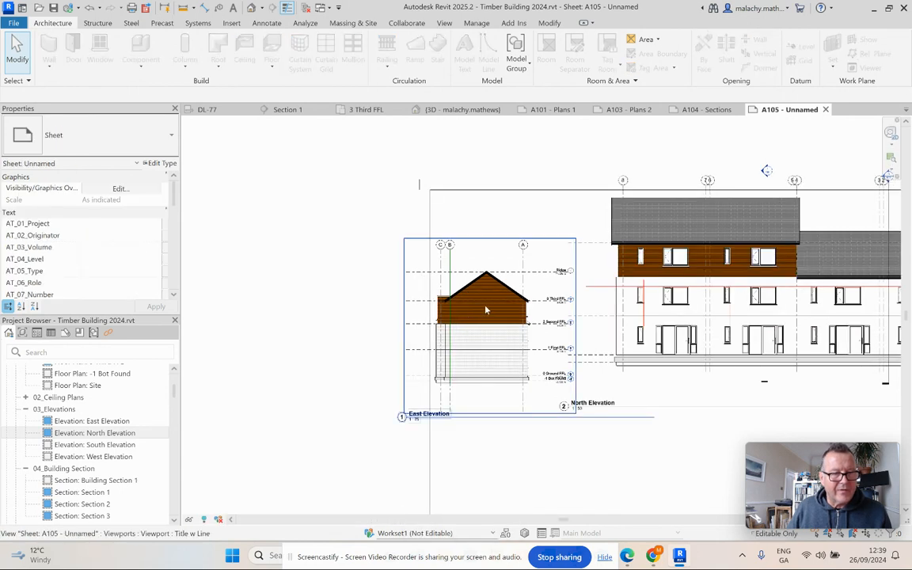
Move the East Elevation inside the sheet's upper-left border and bring its title up directly beneath the drawing.
left_click(436, 274)
left_click_drag(503, 269, 507, 263)
left_click(452, 398)
left_click_drag(452, 375, 475, 361)
Change the East Elevation viewport type to Title No Line w Detail Ref.
left_click(88, 136)
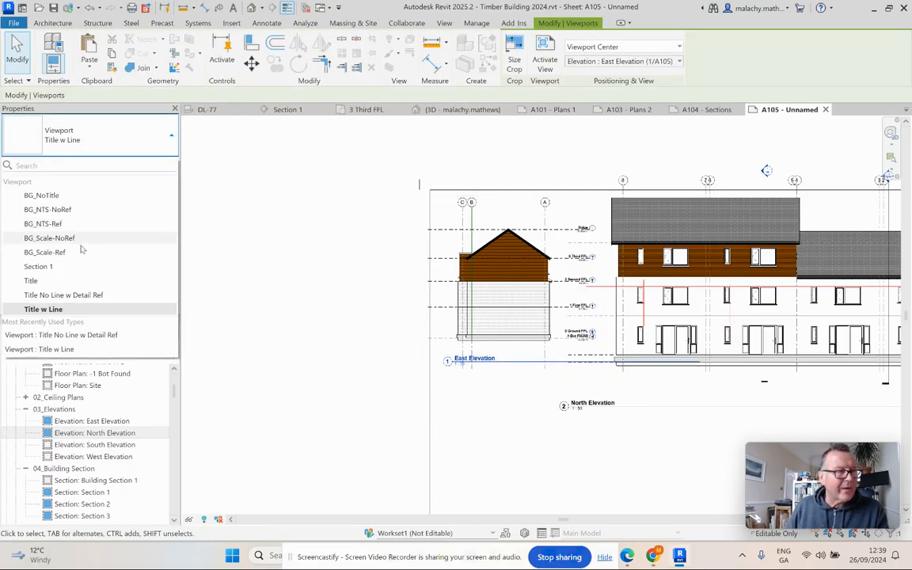
left_click(75, 295)
left_click(241, 337)
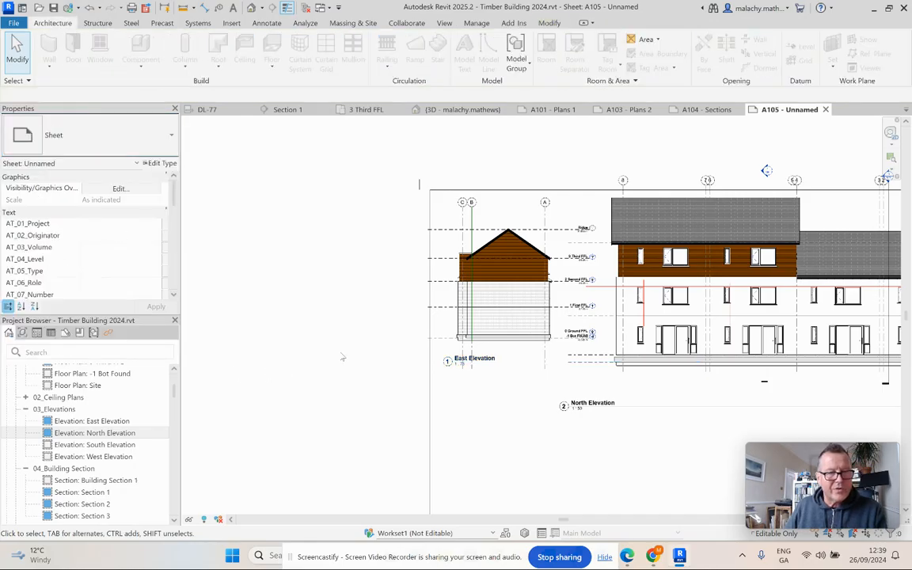
Activate the North Elevation view on the sheet and set its scale to a custom 1:75.
right_click(641, 278)
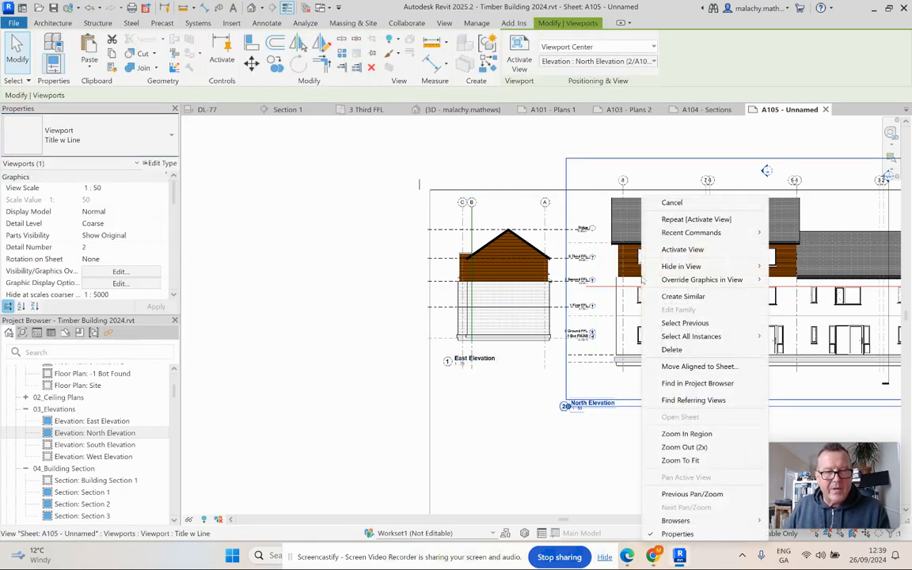
left_click(678, 250)
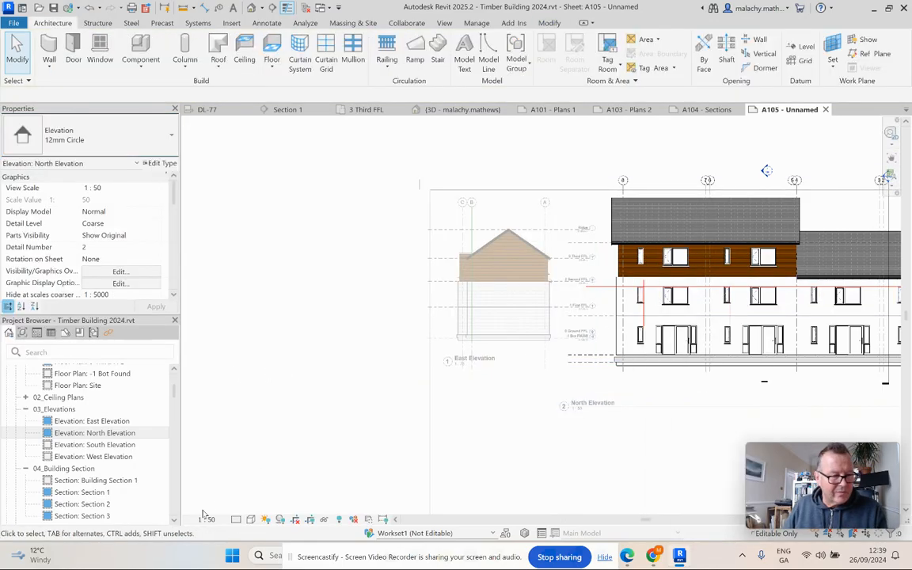
left_click(207, 518)
left_click(216, 335)
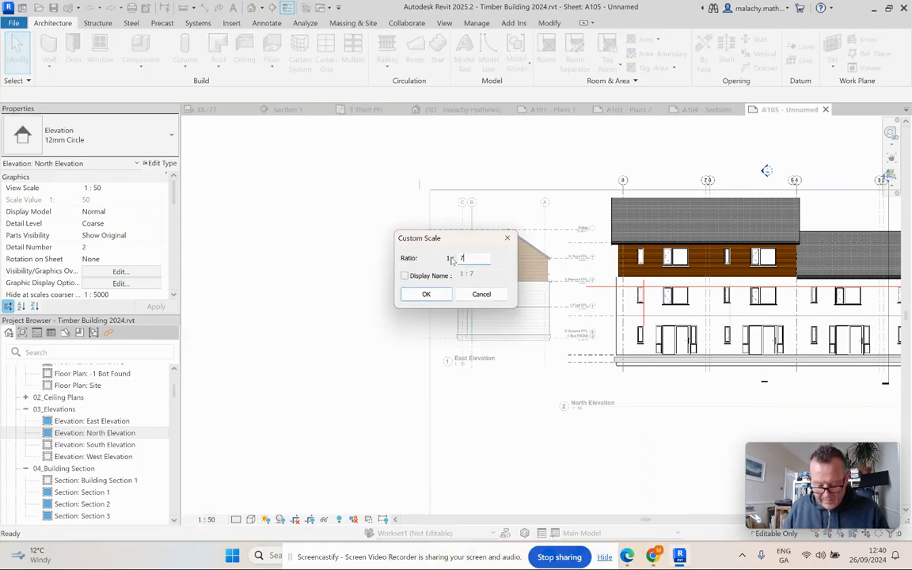
type("75")
left_click(425, 294)
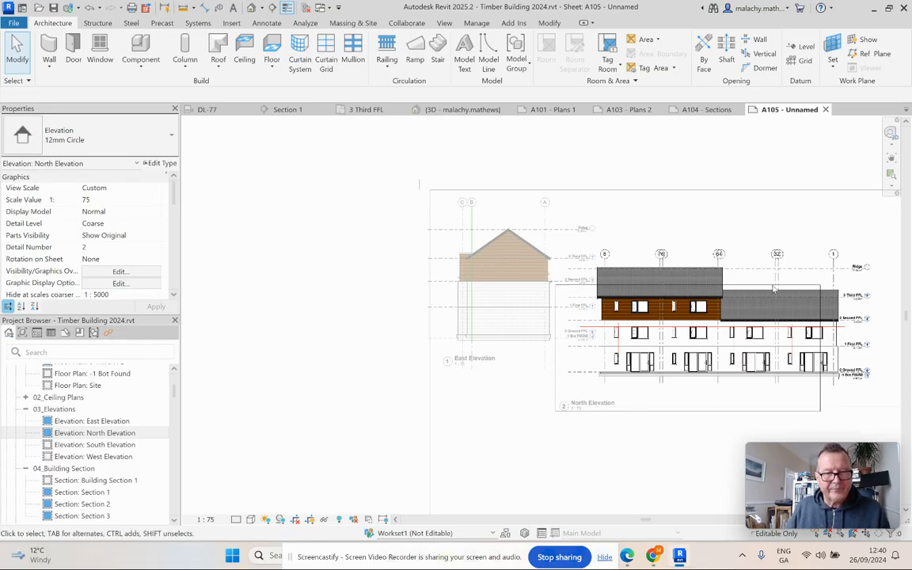
Raise the upper edge of the North Elevation's crop region above the grid bubbles and bring its left edge close to the building.
scroll(775, 288, "up", 3)
left_click(637, 298)
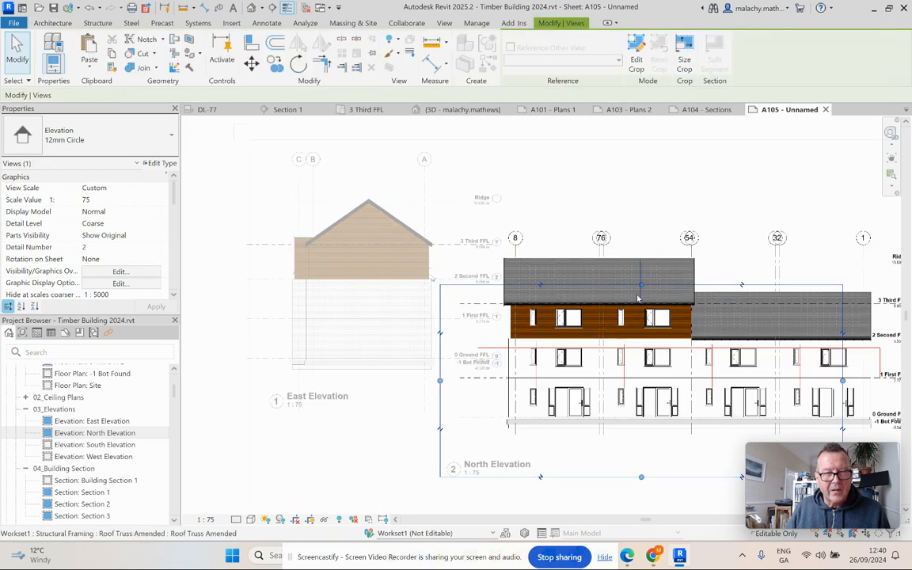
left_click_drag(641, 285, 641, 221)
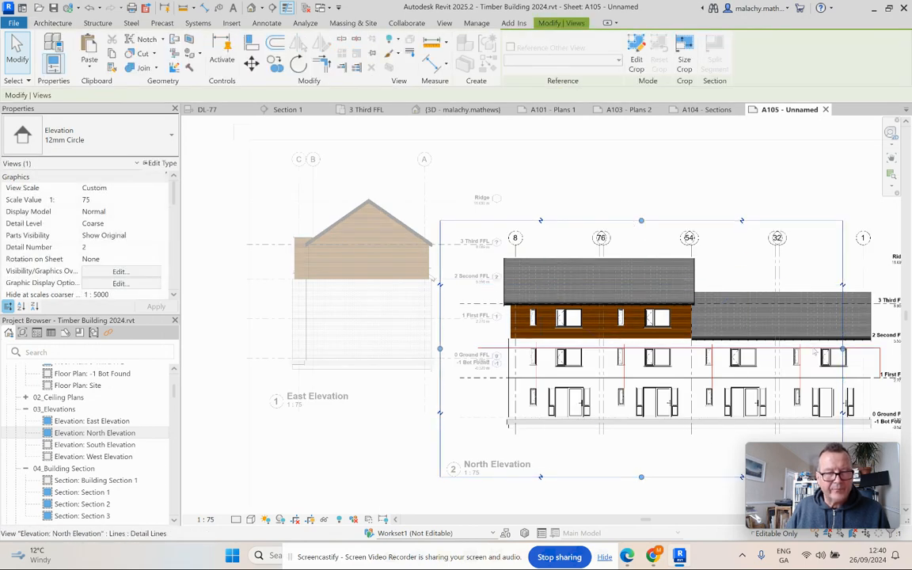
left_click(884, 348)
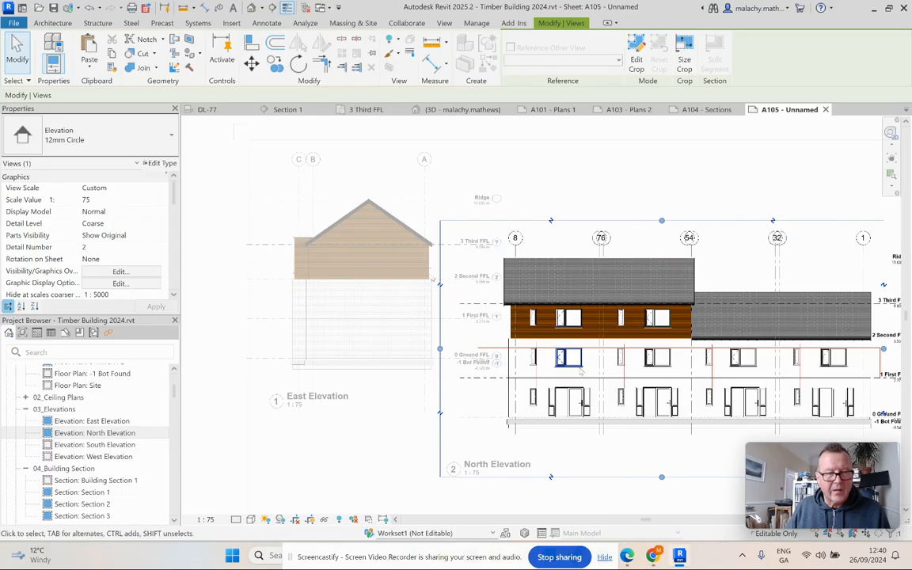
left_click_drag(440, 348, 470, 346)
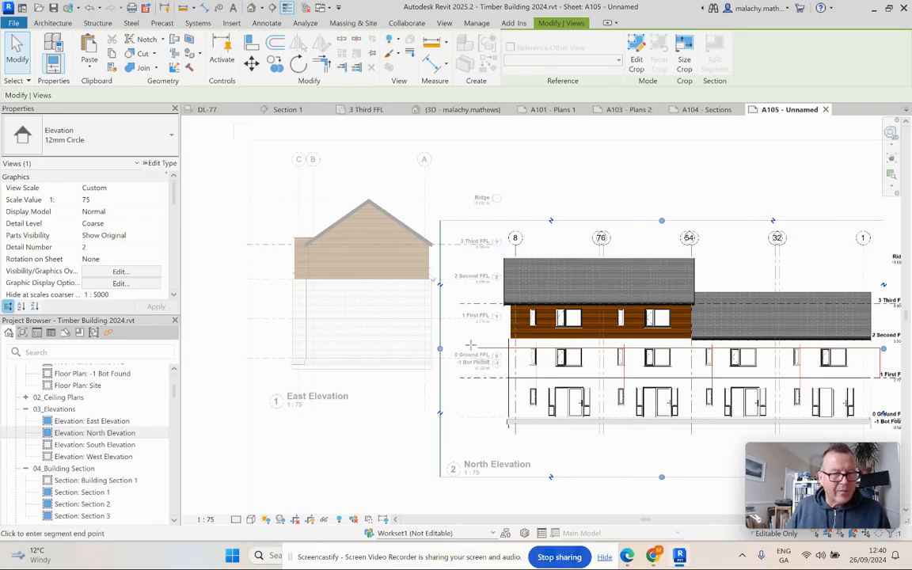
left_click(482, 346)
left_click(492, 348)
Pull the North Elevation's crop region up to the ground floor line at its base and extend its right edge past the level labels.
left_click_drag(688, 479, 688, 433)
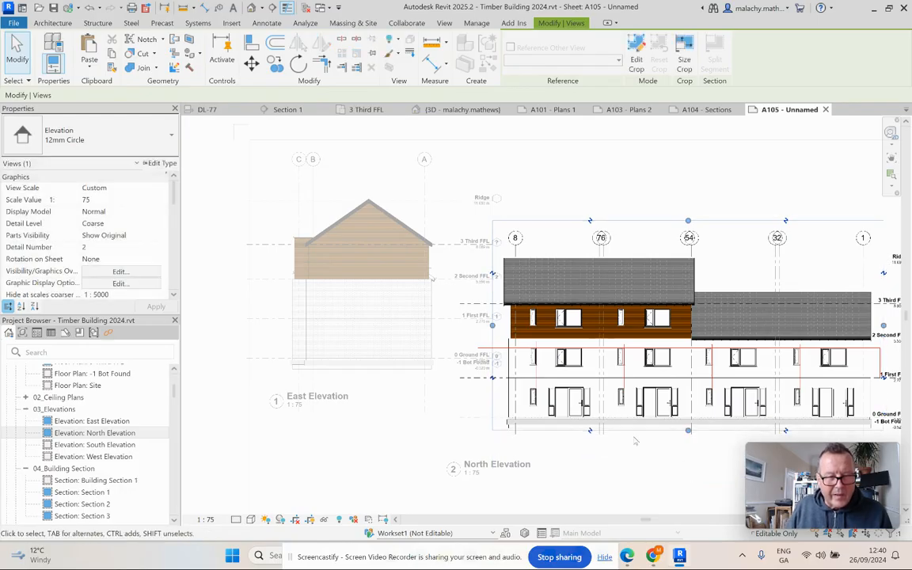
scroll(688, 435, "up", 3)
left_click_drag(743, 414, 742, 403)
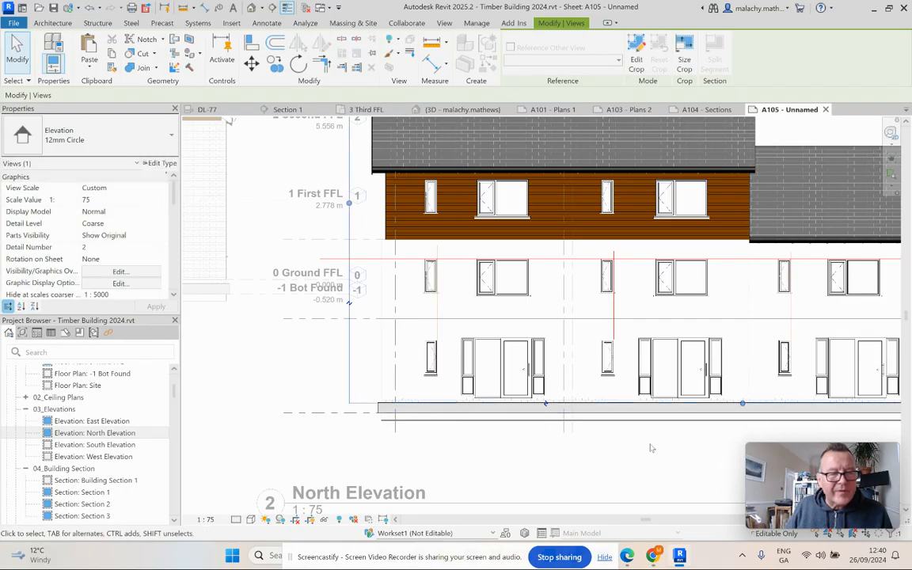
scroll(628, 456, "down", 5)
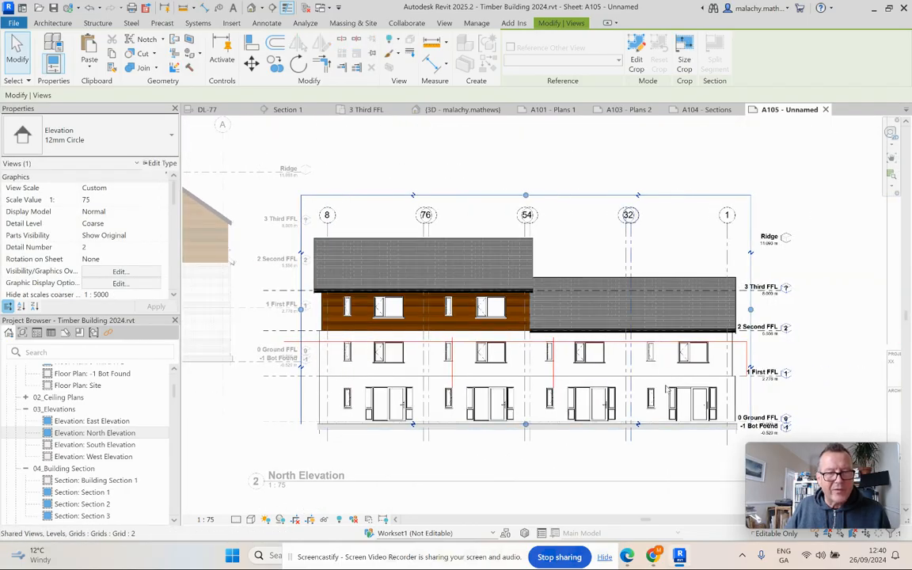
left_click_drag(750, 309, 800, 310)
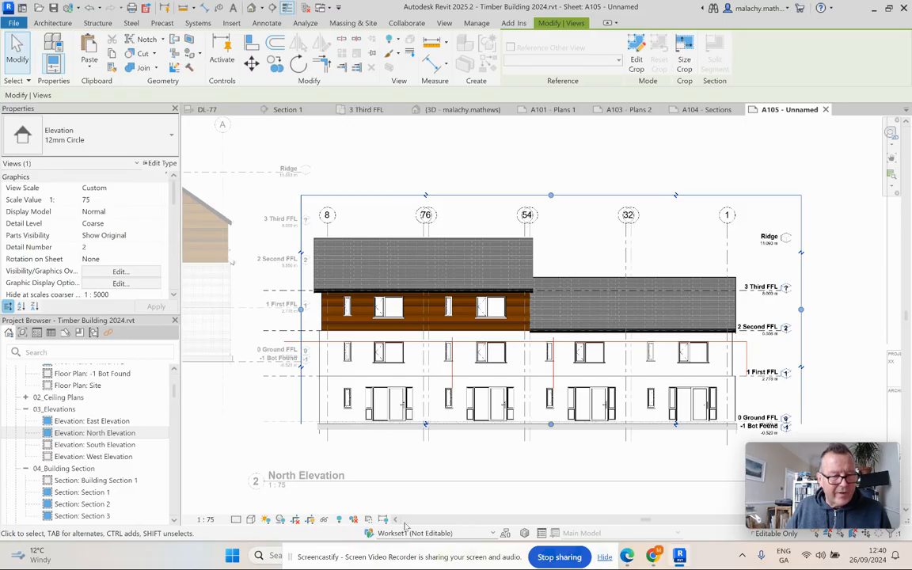
Turn on cropping for the North Elevation with its crop region hidden, and deactivate the view.
left_click(297, 520)
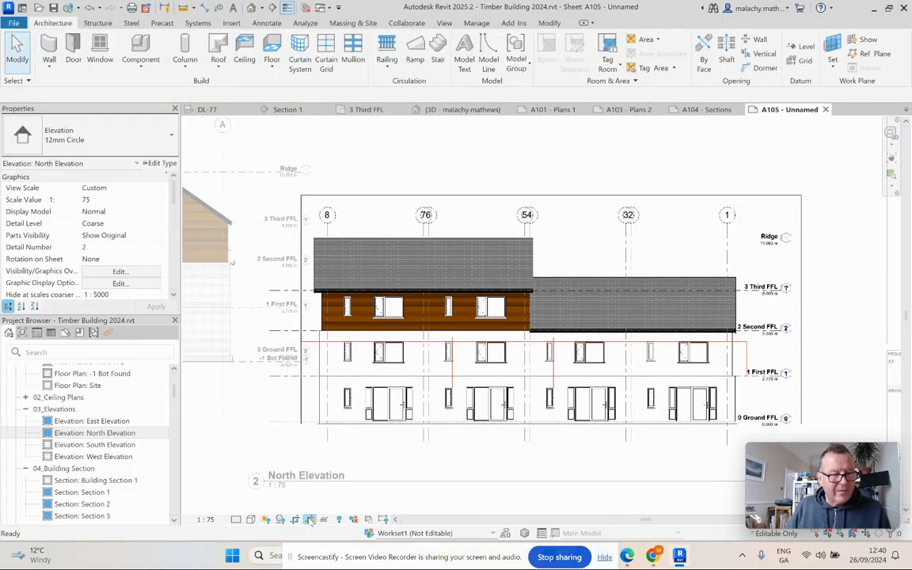
left_click(311, 520)
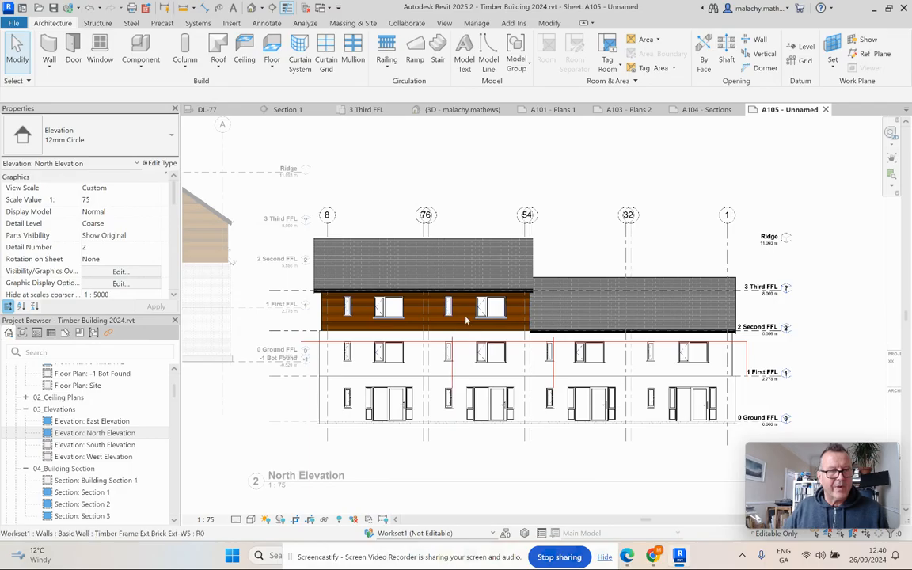
right_click(578, 261)
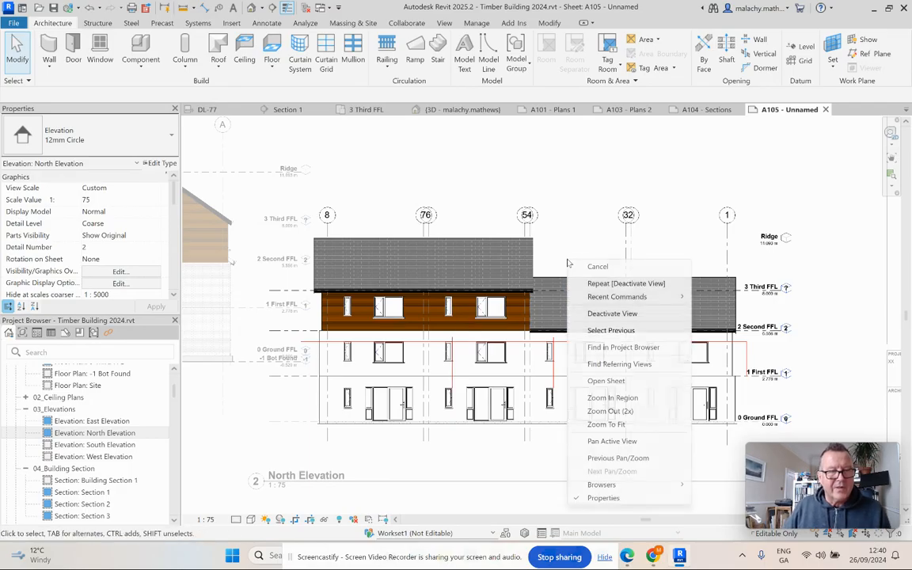
left_click(606, 311)
Move the North Elevation beside the East Elevation so that the level lines of both drawings align.
left_click_drag(537, 312, 553, 239)
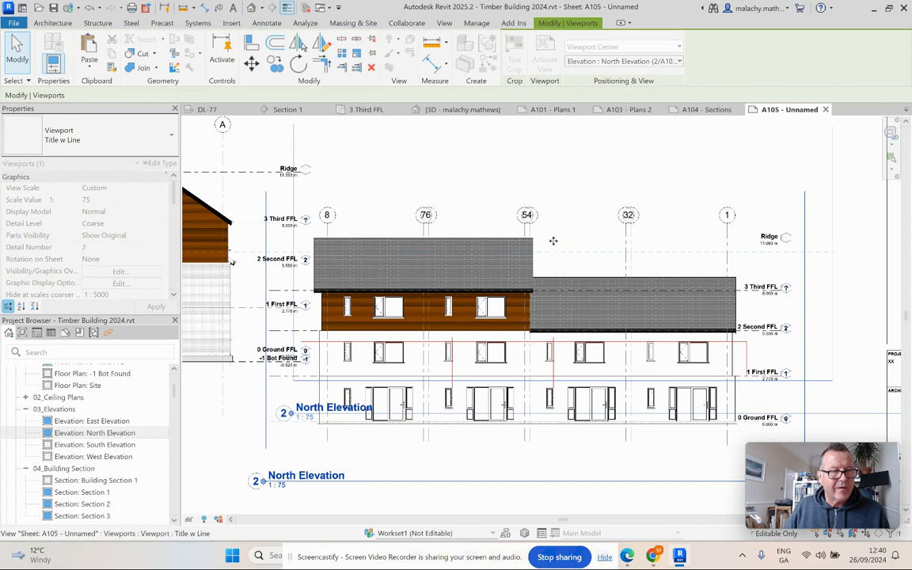
left_click(446, 459)
scroll(475, 443, "down", 4)
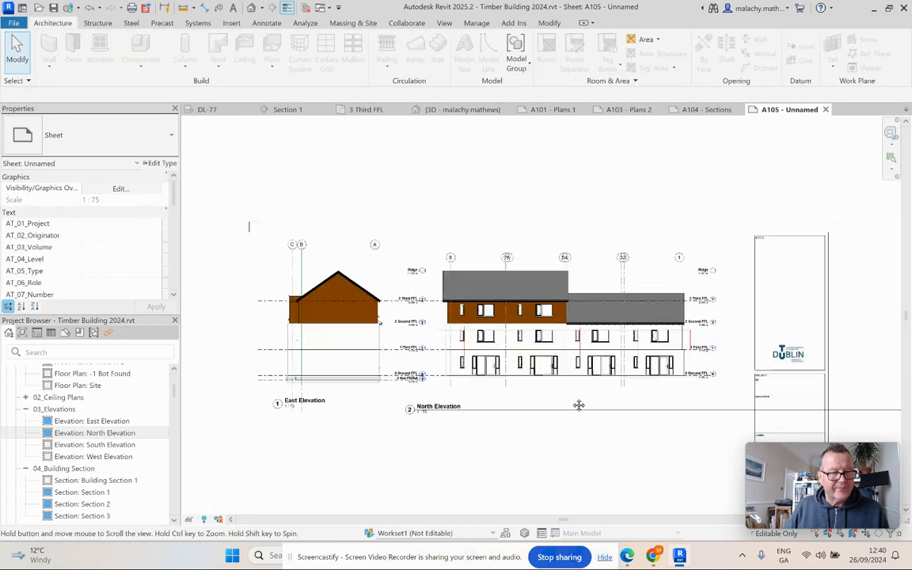
scroll(467, 377, "up", 1)
Change the North Elevation viewport type to Title No Line w Detail Ref.
left_click(488, 377)
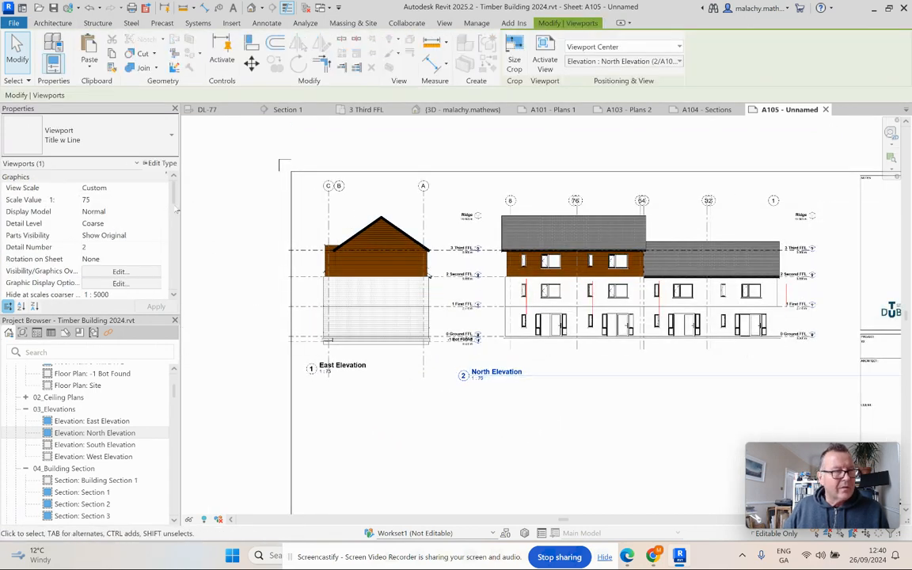
left_click(119, 135)
left_click(71, 294)
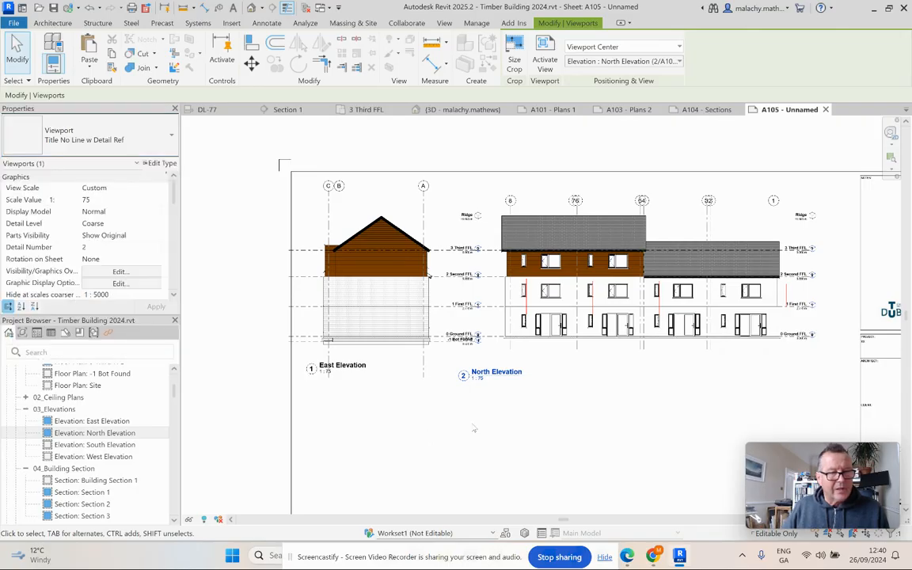
Place the North Elevation title directly beneath its drawing, in line with the East Elevation title.
left_click_drag(474, 372, 534, 368)
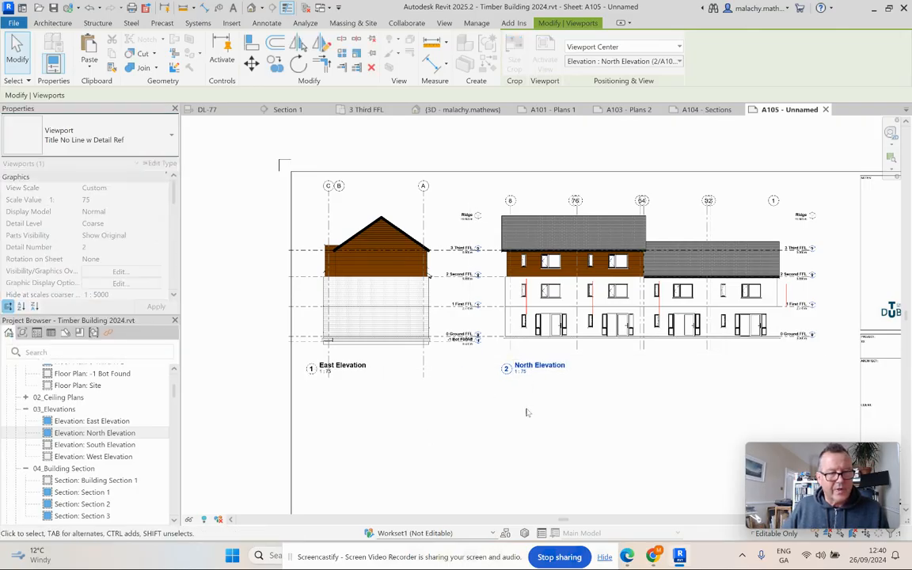
scroll(516, 418, "down", 3)
scroll(517, 418, "down", 1)
middle_click_drag(512, 391, 500, 308)
mouse_move(516, 307)
left_mouse_down()
mouse_move(527, 327)
mouse_move(524, 306)
left_mouse_up()
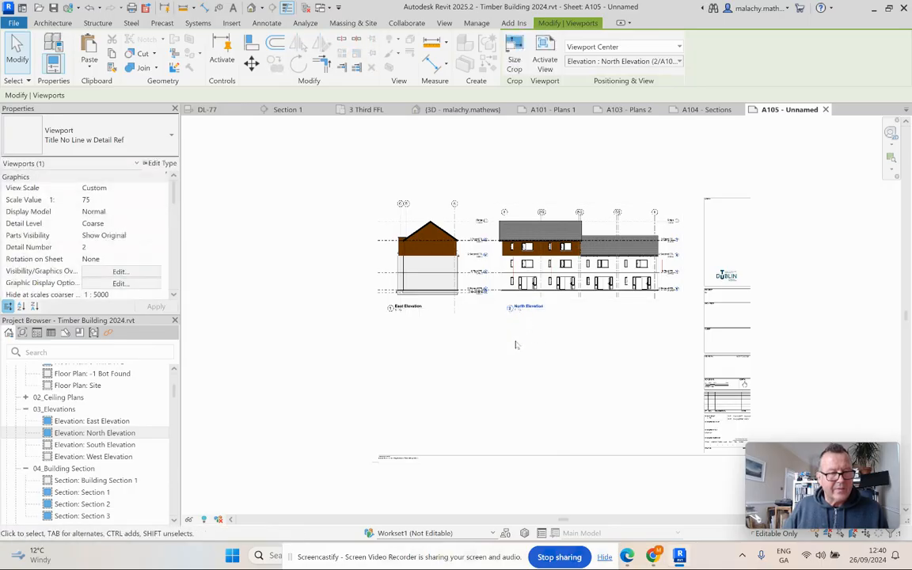
left_click(294, 361)
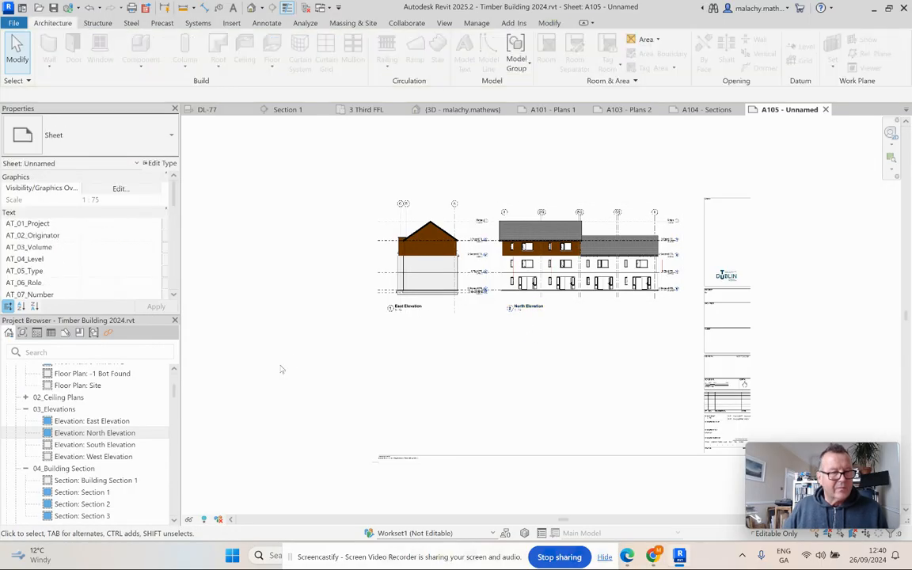
Open the South Elevation view and set its scale to a custom 1:75.
double_click(120, 446)
left_click(206, 519)
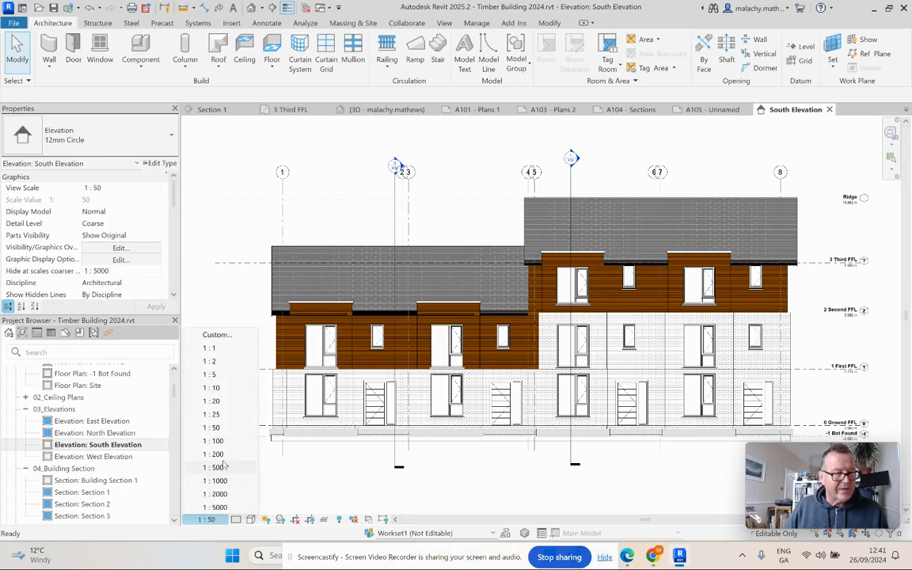
left_click(217, 334)
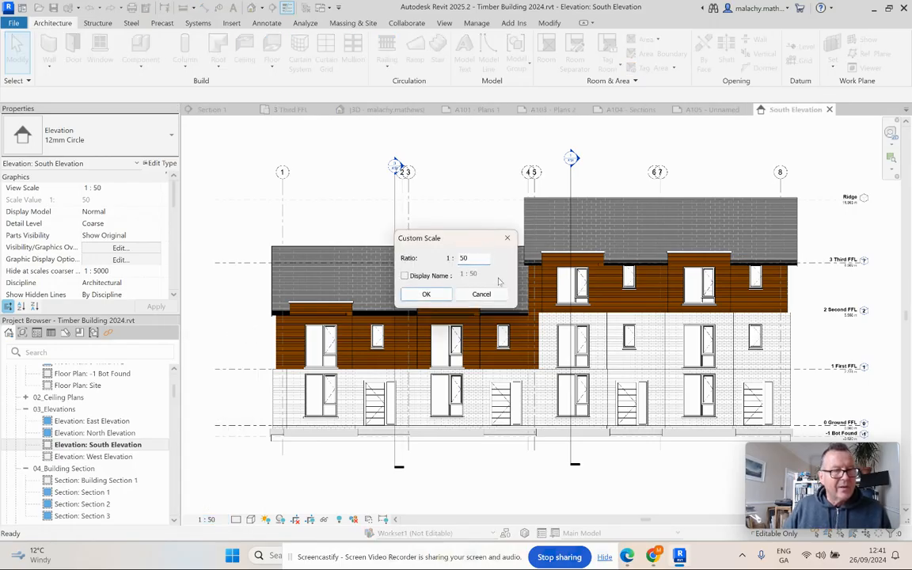
type("7")
left_click(426, 293)
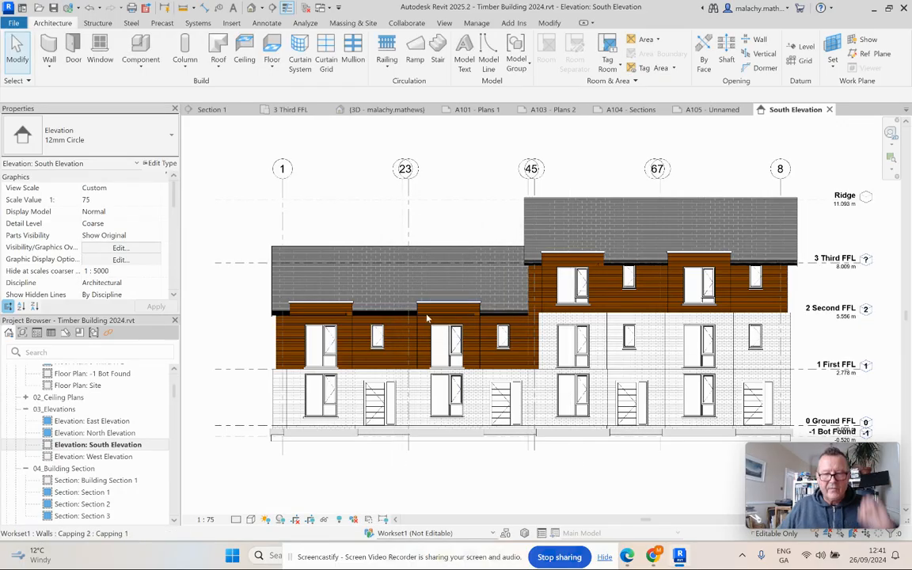
Extend the South Elevation's crop region past the building's left end and raise its bottom edge to the ground floor line.
scroll(469, 372, "down", 3)
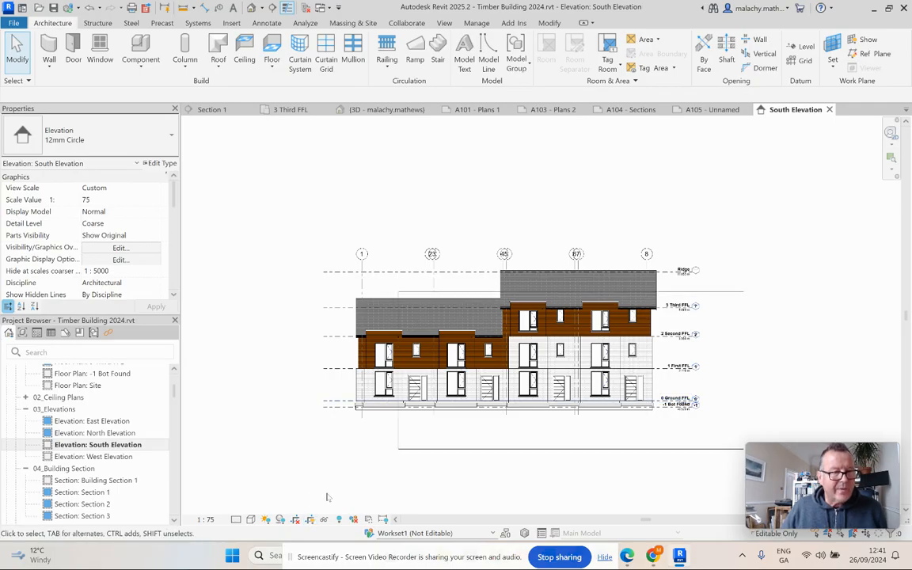
left_click(398, 434)
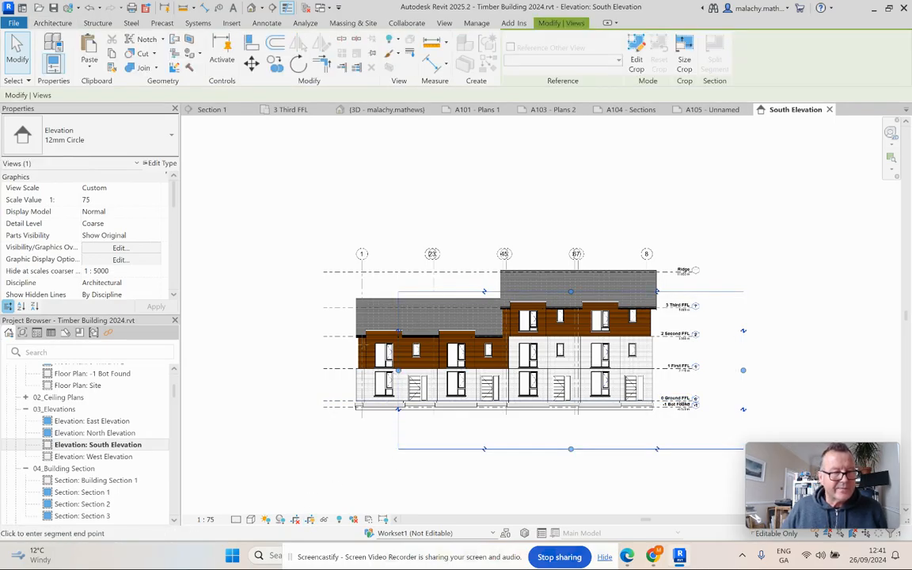
left_click_drag(349, 342, 345, 348)
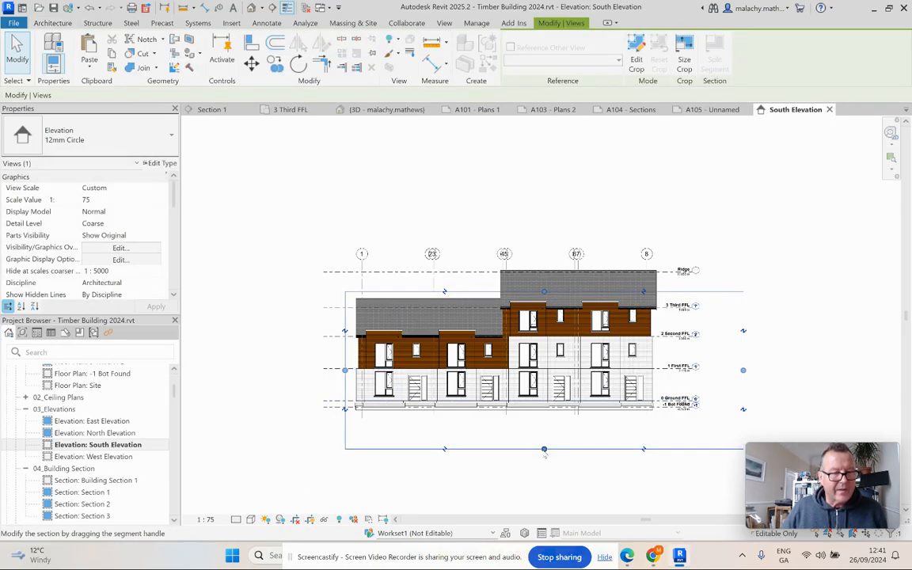
left_click(534, 407)
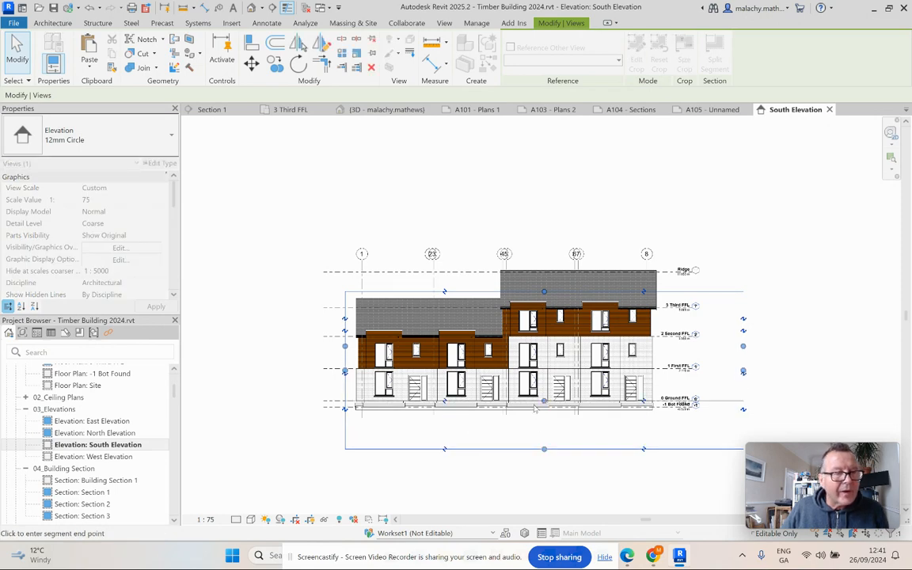
scroll(534, 408, "up", 5)
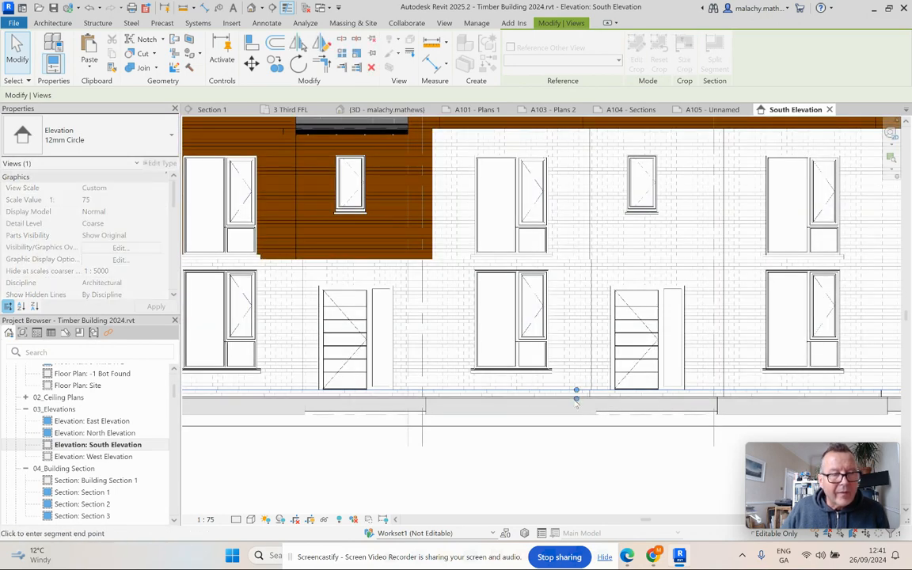
left_click_drag(575, 402, 575, 401)
Fit the South Elevation's crop region around the grid bubbles and level labels, and turn on cropping with the region hidden.
scroll(559, 459, "down", 3)
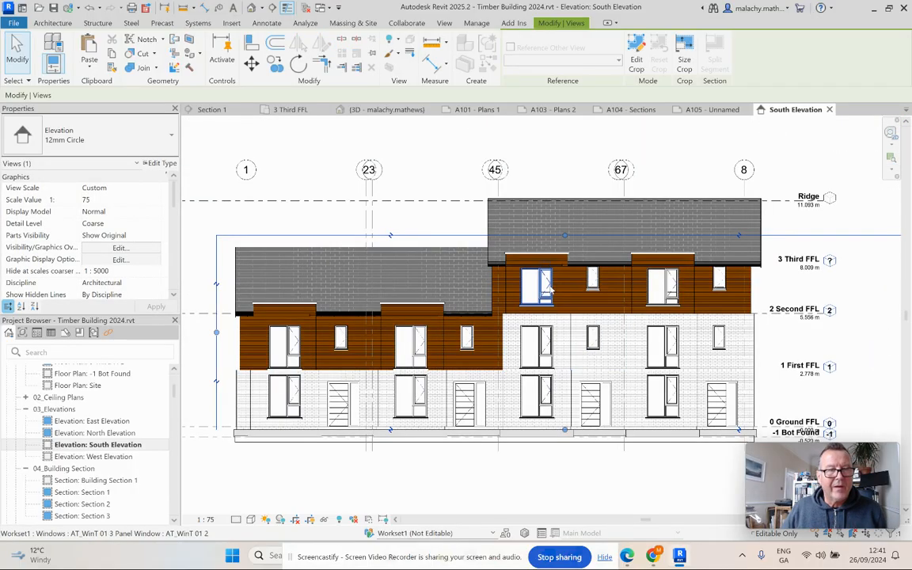
left_click_drag(564, 235, 558, 194)
scroll(520, 308, "down", 2)
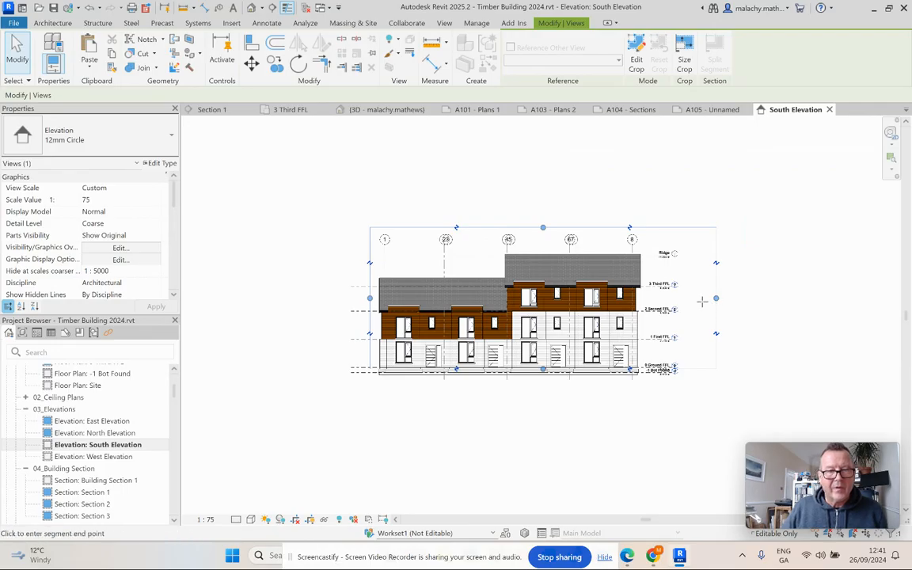
left_click_drag(685, 301, 683, 301)
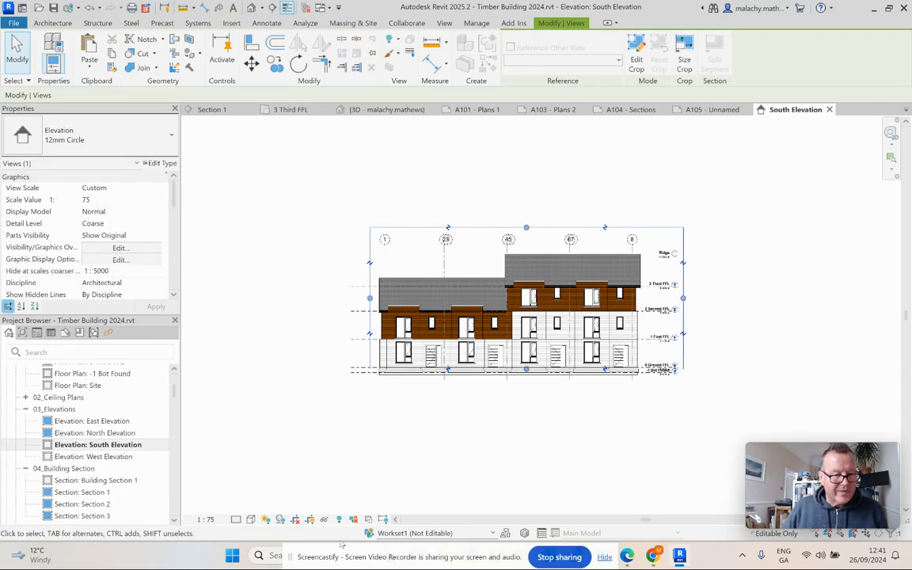
left_click(294, 519)
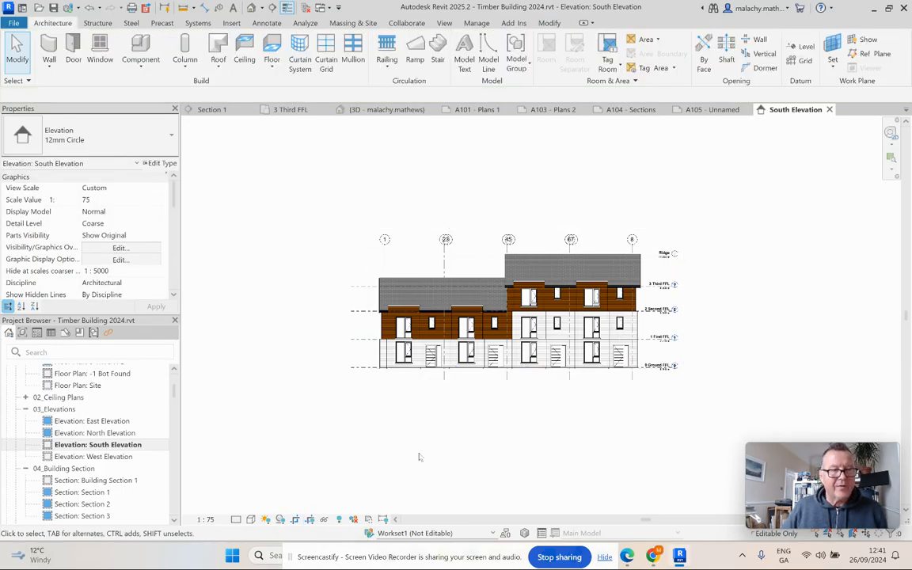
Open the West Elevation view and set its scale to a custom 1:75.
left_click(118, 457)
left_click(207, 520)
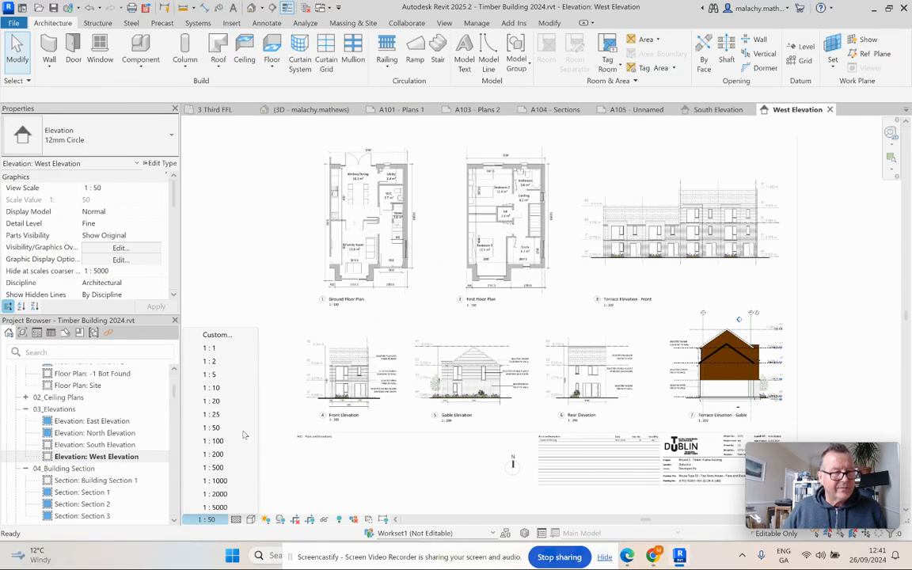
left_click(229, 334)
double_click(467, 258)
type("75")
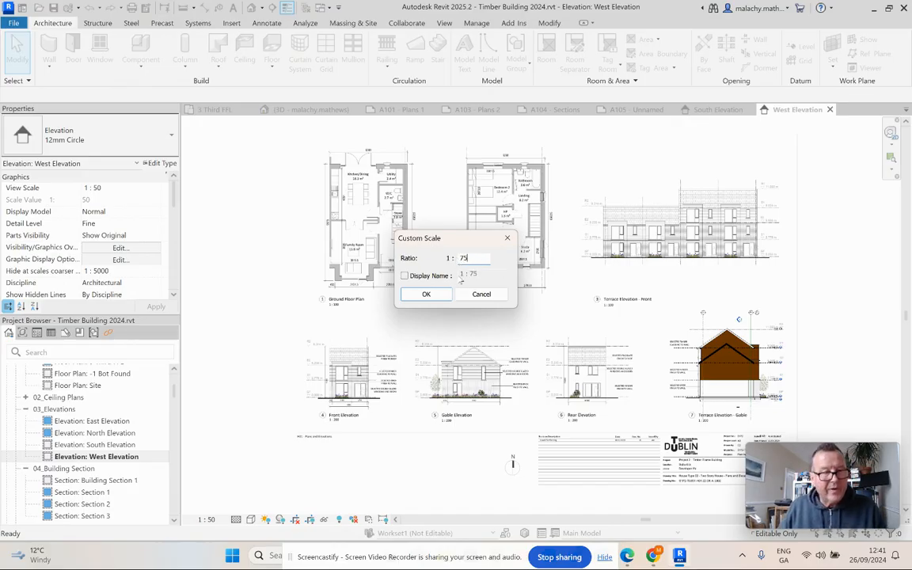
left_click(426, 293)
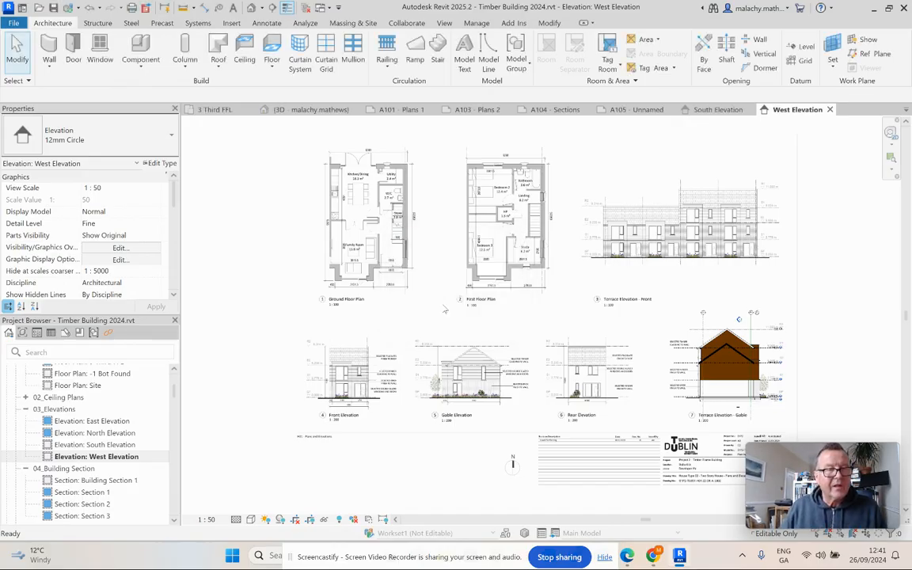
Delete the linked PDF drawing image behind the building in the West Elevation.
left_click(417, 261)
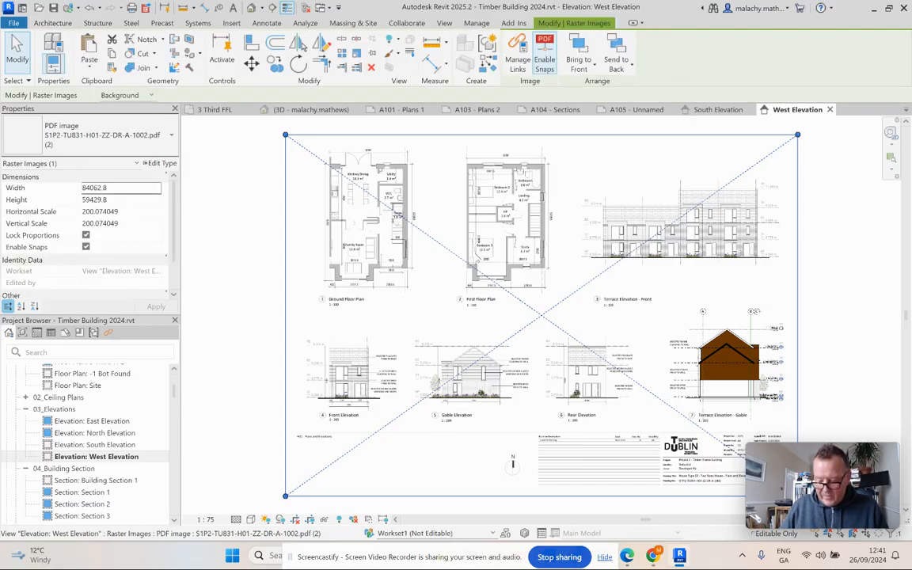
key("Delete")
scroll(596, 368, "down", 2)
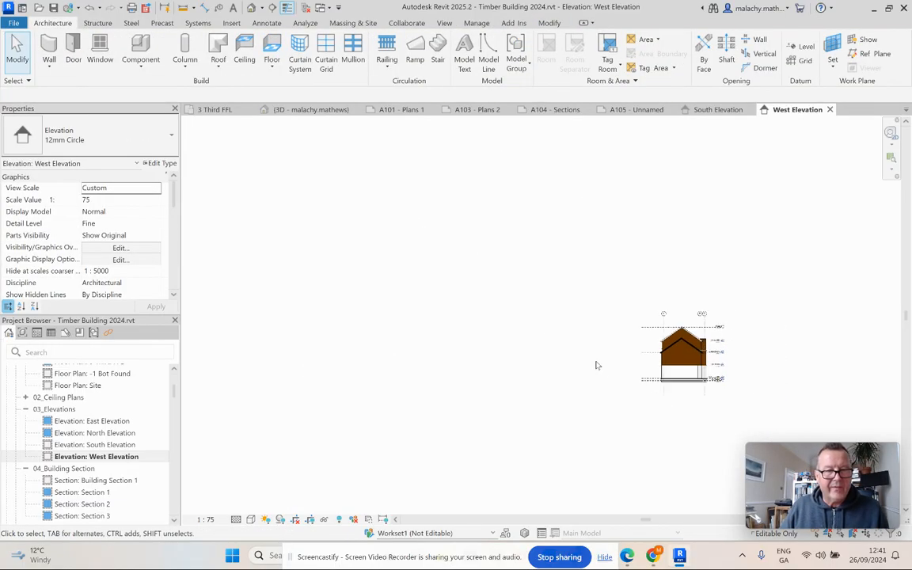
Show the West Elevation's crop region and tighten its upper edge and both sides around the building and level labels.
scroll(694, 379, "up", 5)
middle_click_drag(630, 357, 516, 352)
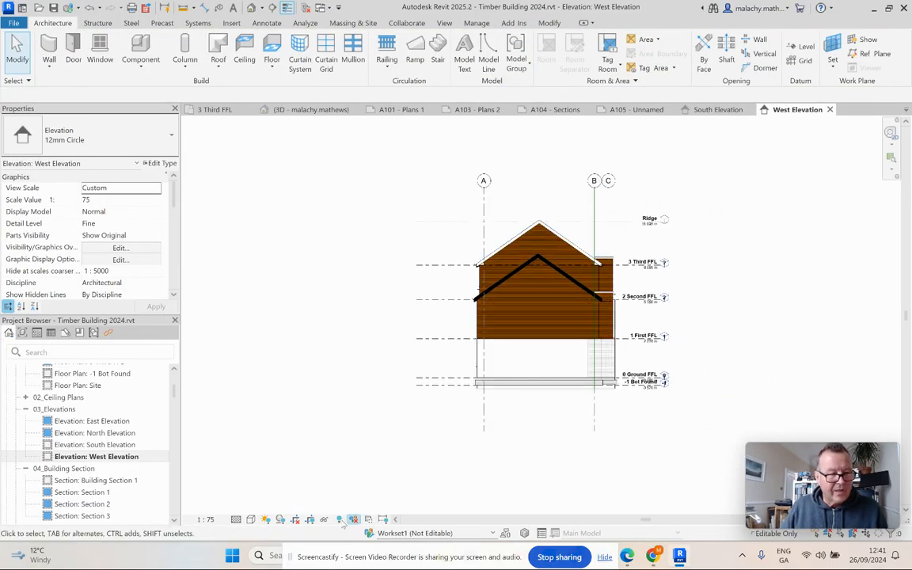
left_click(324, 519)
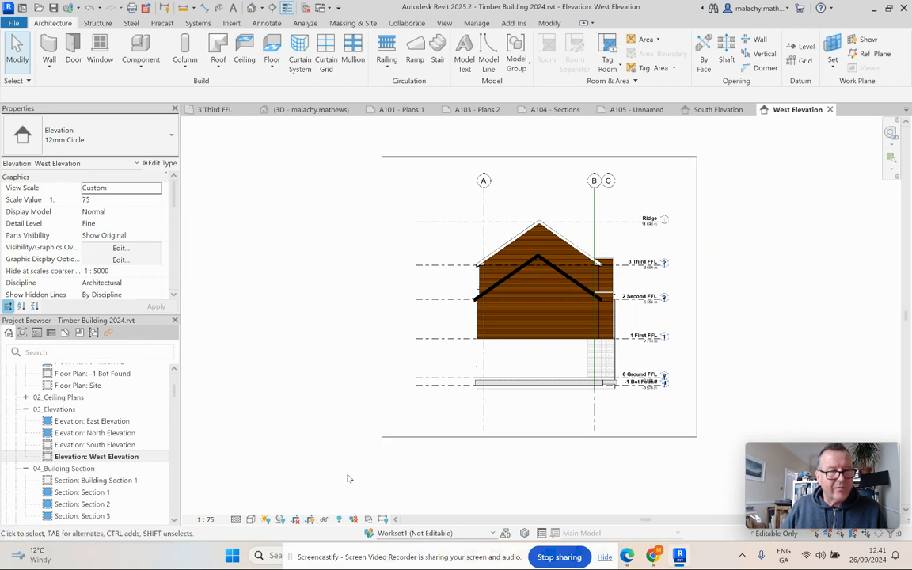
left_click(528, 157)
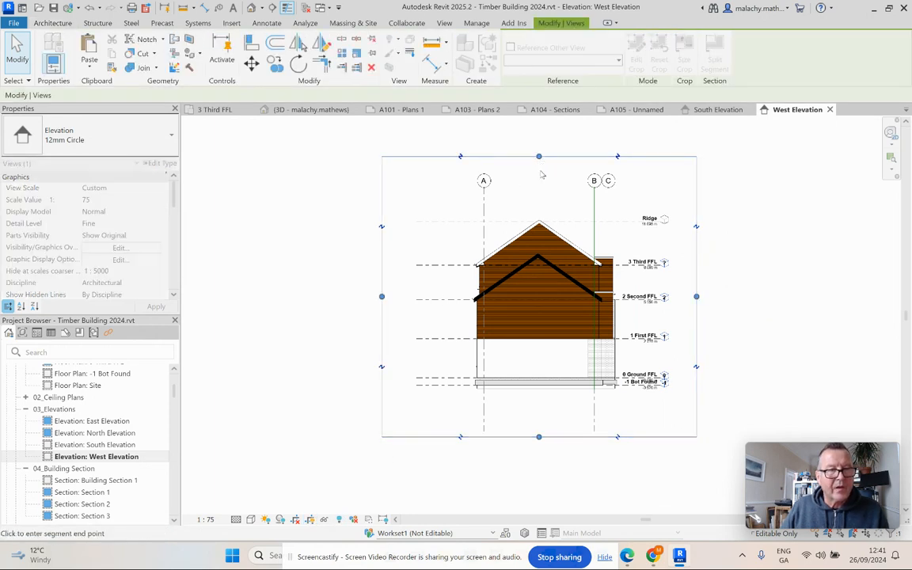
left_click_drag(540, 209, 540, 209)
left_click_drag(382, 321, 462, 322)
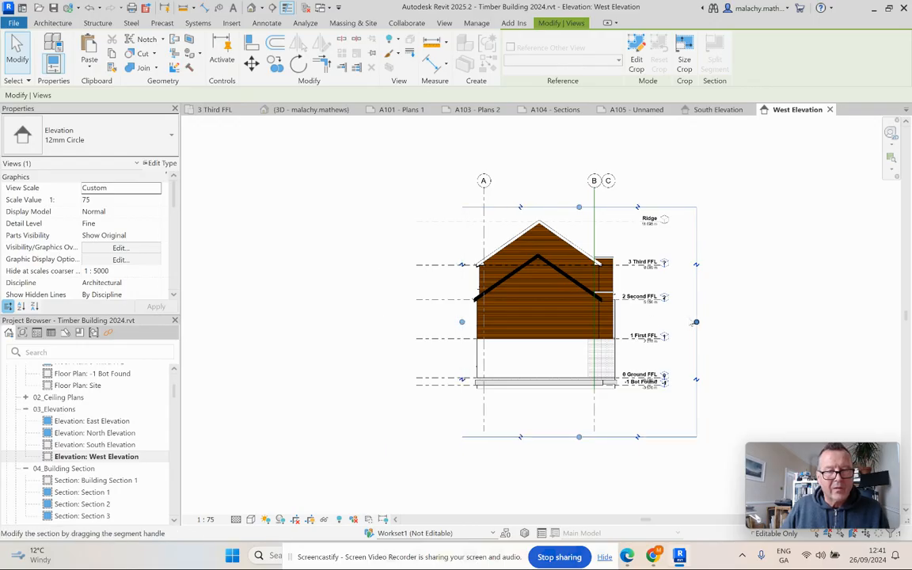
left_click_drag(686, 320, 674, 320)
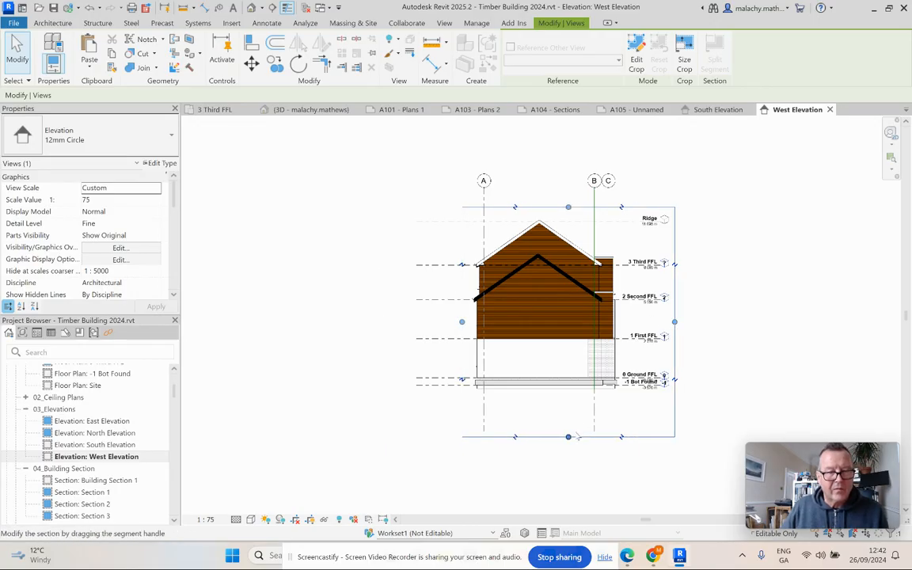
Raise the West Elevation crop region's lower edge to just below the ground floor line, and turn on cropping with the region hidden.
scroll(568, 427, "up", 1)
scroll(568, 428, "up", 1)
left_click_drag(568, 447, 572, 352)
scroll(571, 352, "up", 3)
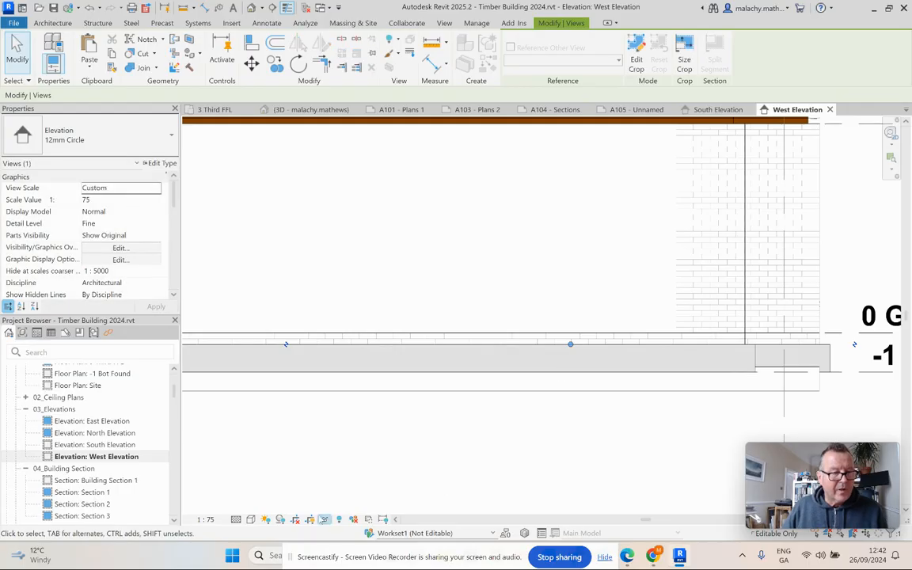
left_click(360, 459)
scroll(439, 425, "down", 4)
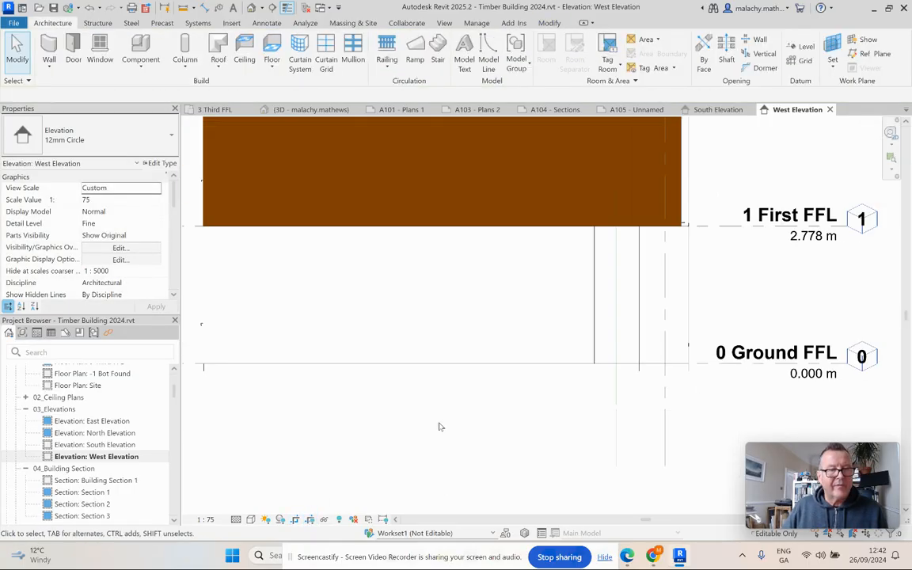
scroll(447, 431, "down", 2)
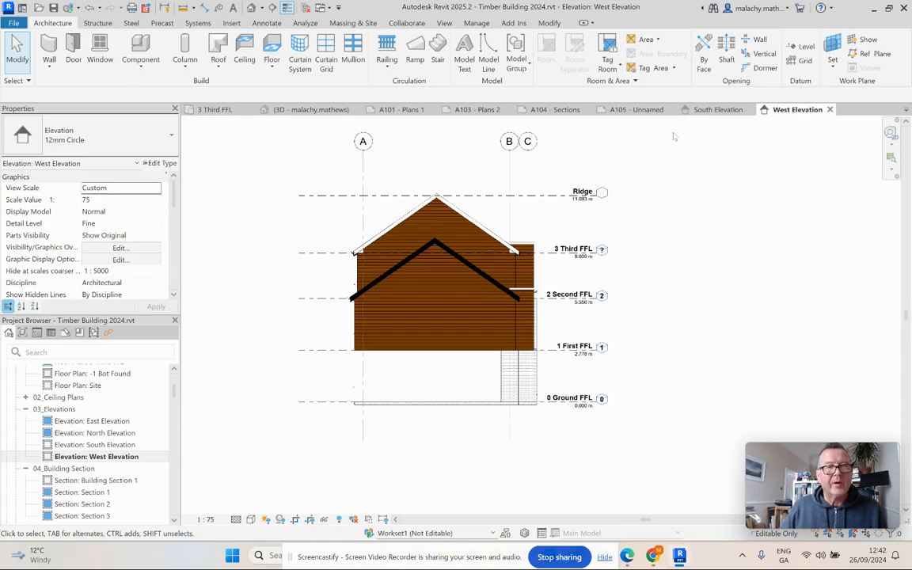
Place the South Elevation on sheet A105 beneath the East and North Elevations.
left_click(648, 110)
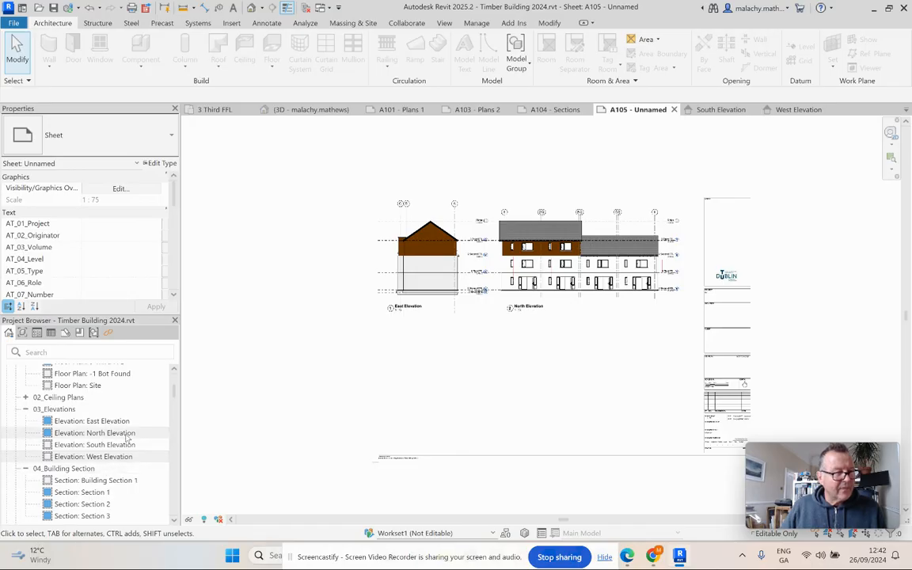
scroll(118, 420, "up", 3)
scroll(111, 407, "down", 5)
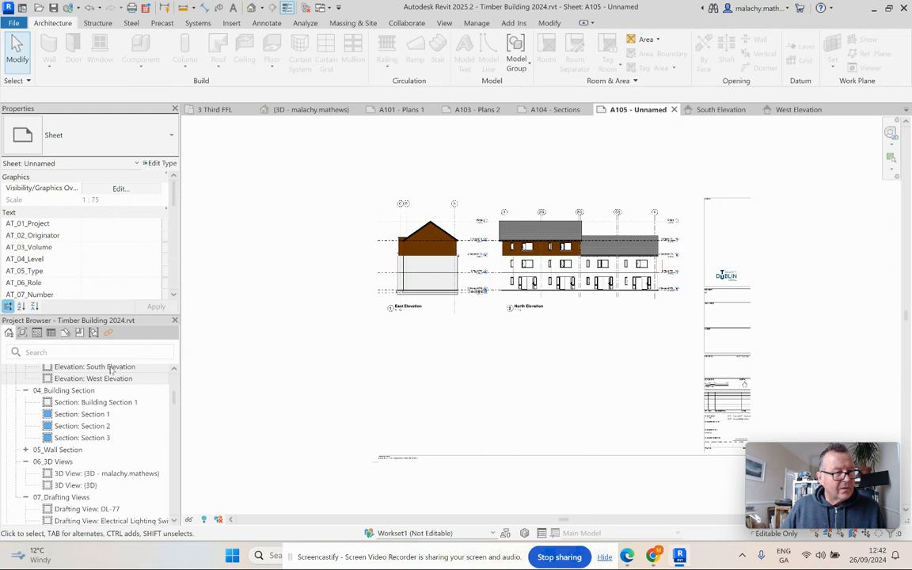
left_click_drag(110, 368, 436, 351)
left_click(485, 381)
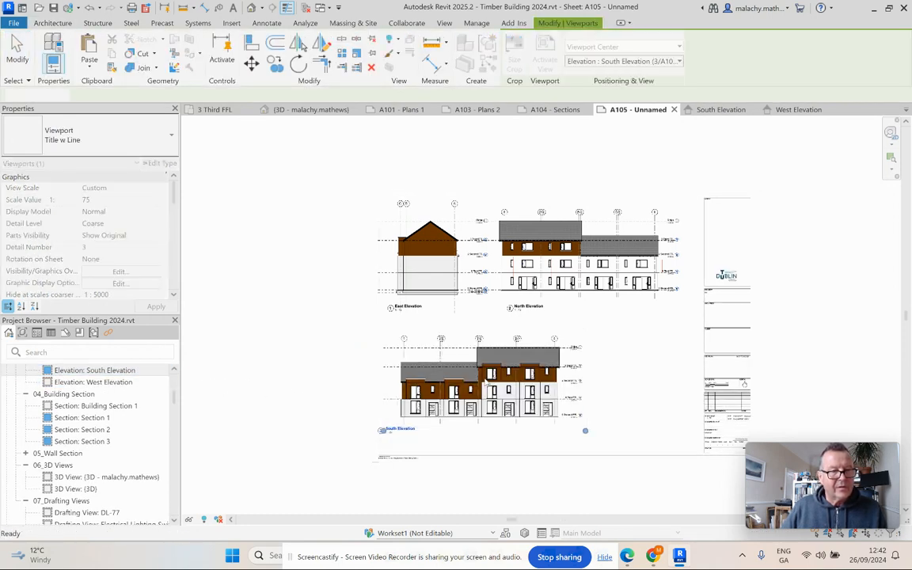
Place the West Elevation on the sheet beside the South Elevation, level with it.
left_click(99, 382)
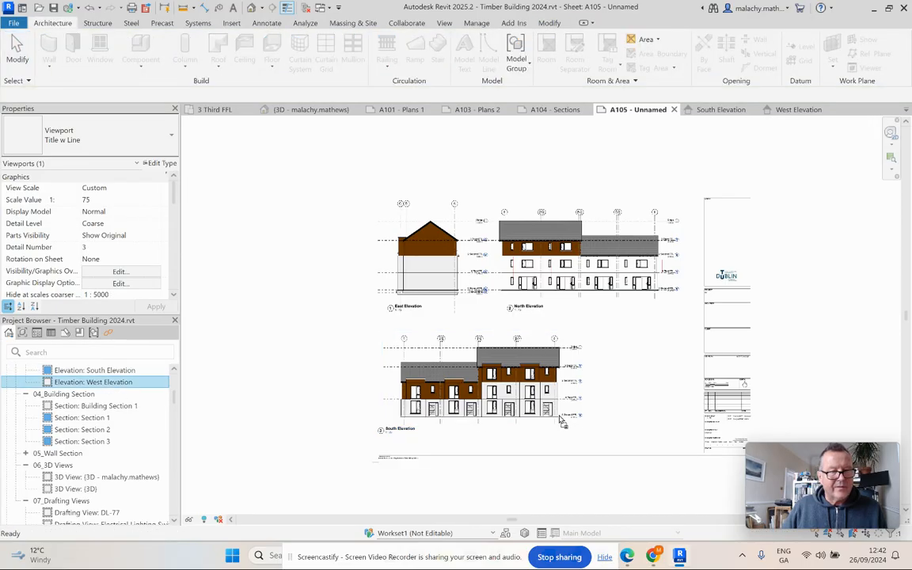
mouse_move(656, 383)
left_mouse_down()
mouse_move(603, 379)
mouse_move(671, 382)
mouse_move(665, 390)
left_mouse_up()
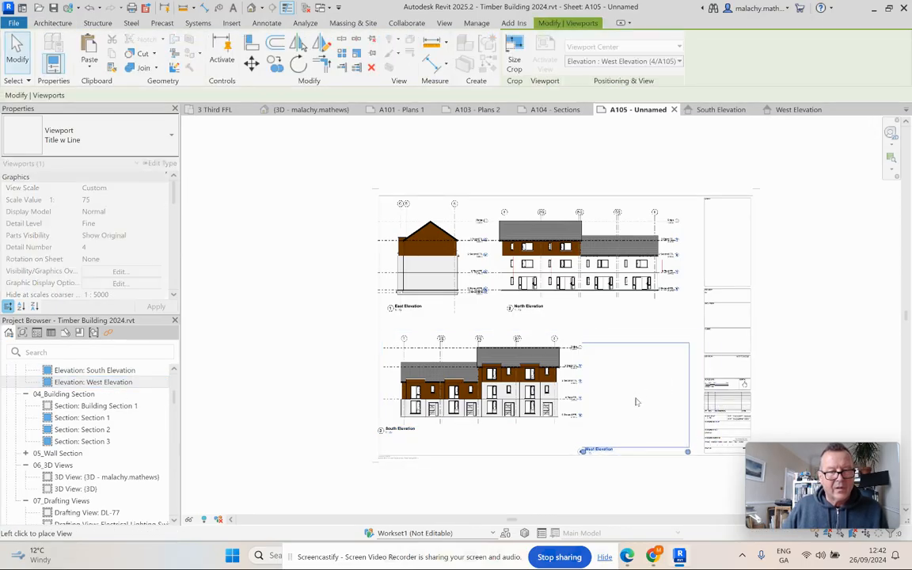
left_click(633, 403)
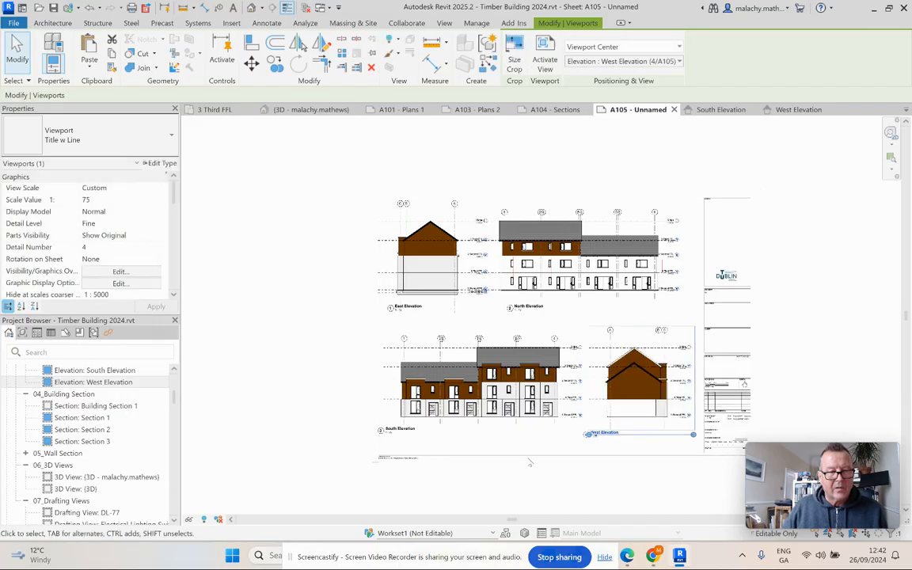
Change the South and West Elevation viewports to the Title No Line w Detail Ref type.
left_click(316, 427)
left_click(408, 434)
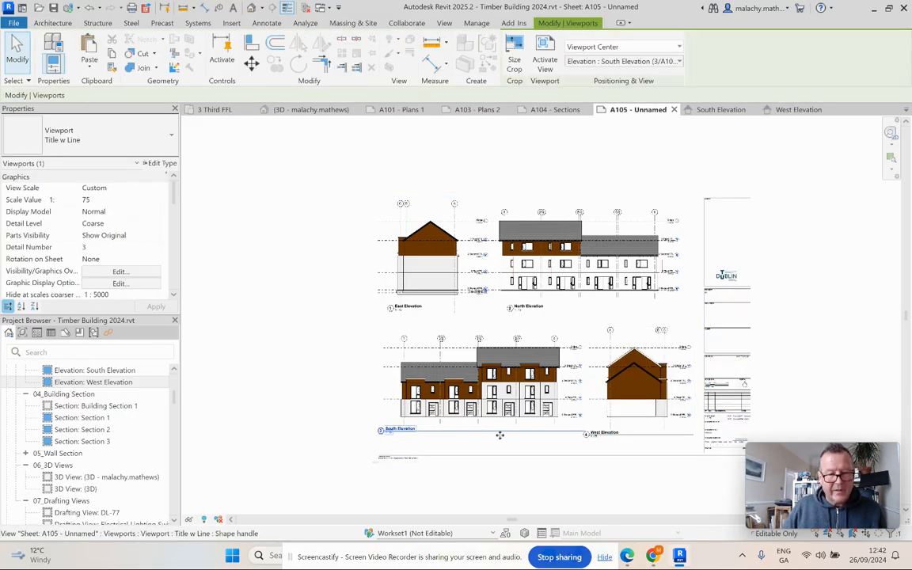
left_click(601, 435, "ctrl")
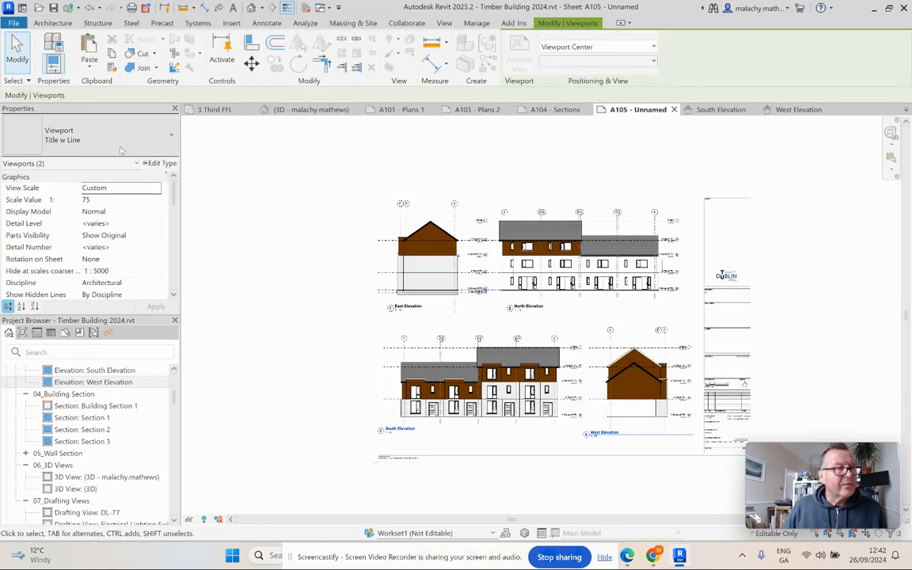
left_click(99, 136)
left_click(63, 294)
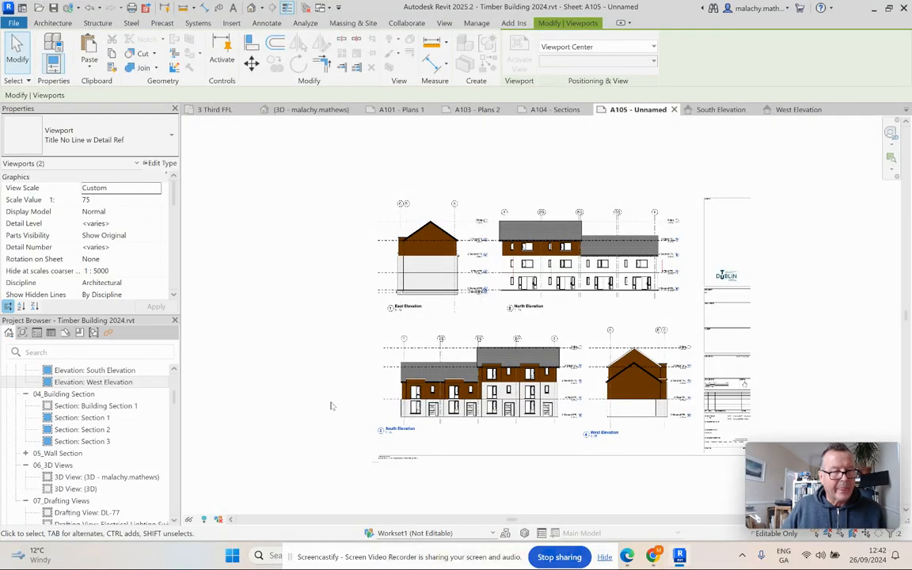
Move the South Elevation title beneath its drawing, in line with the East and West Elevation titles.
left_click(396, 434)
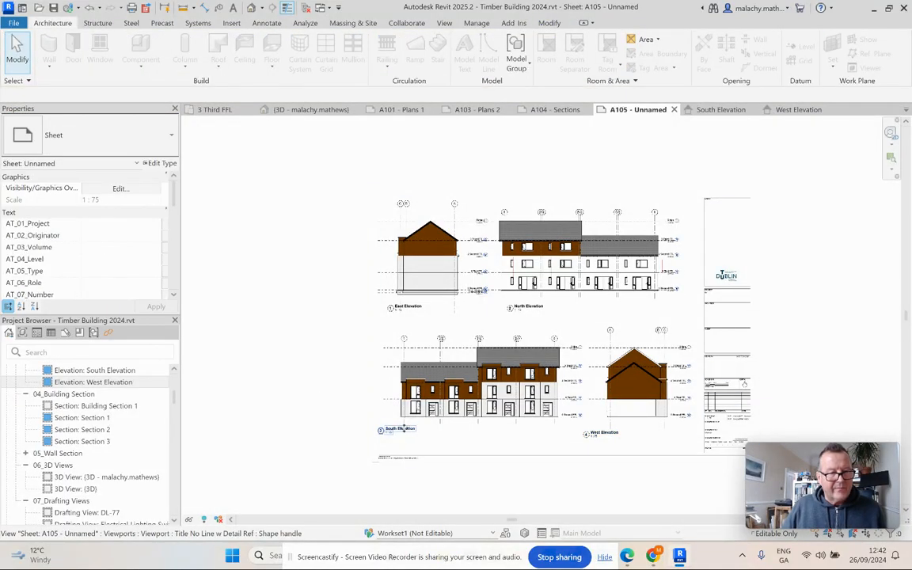
left_click(425, 432)
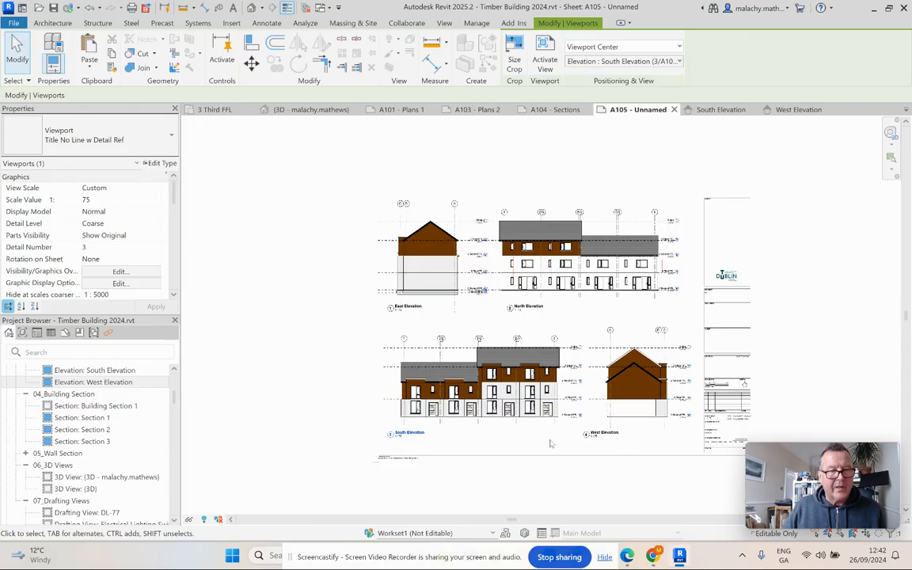
left_click(275, 320)
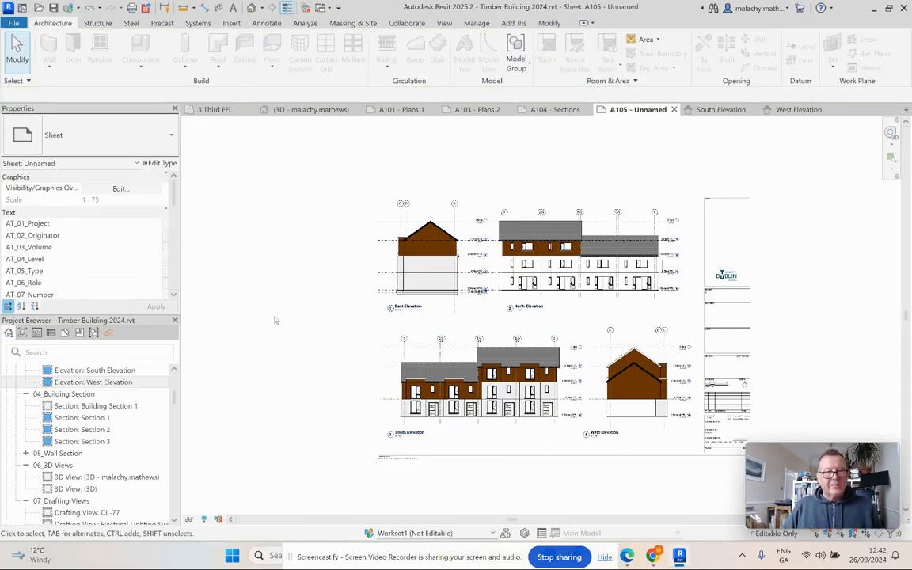
Activate the East Elevation view on the sheet and show and select its crop region.
scroll(275, 320, "down", 2)
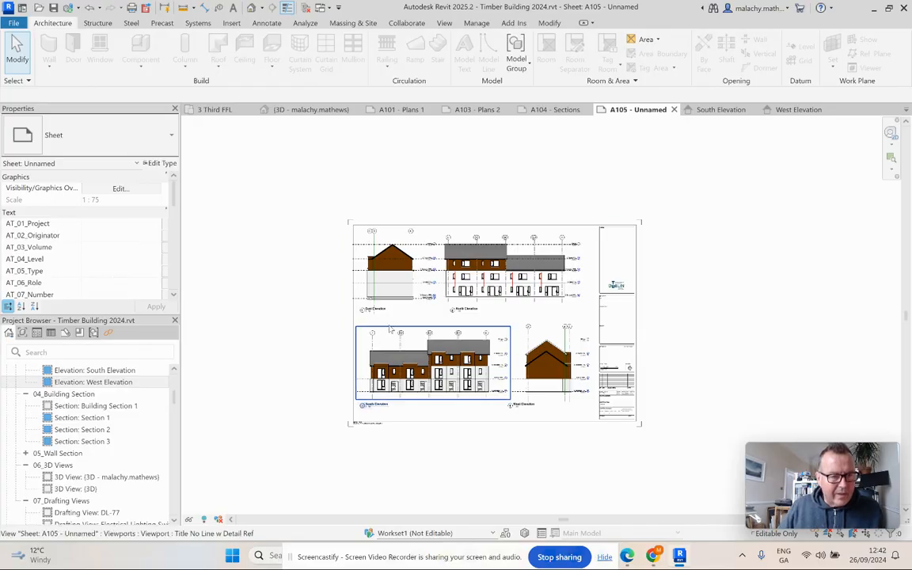
scroll(443, 293, "up", 5)
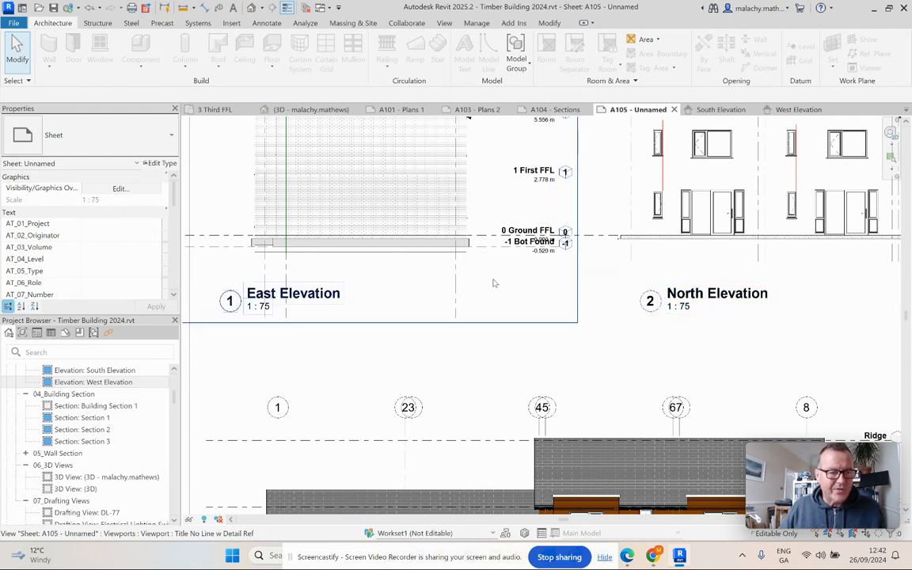
right_click(408, 250)
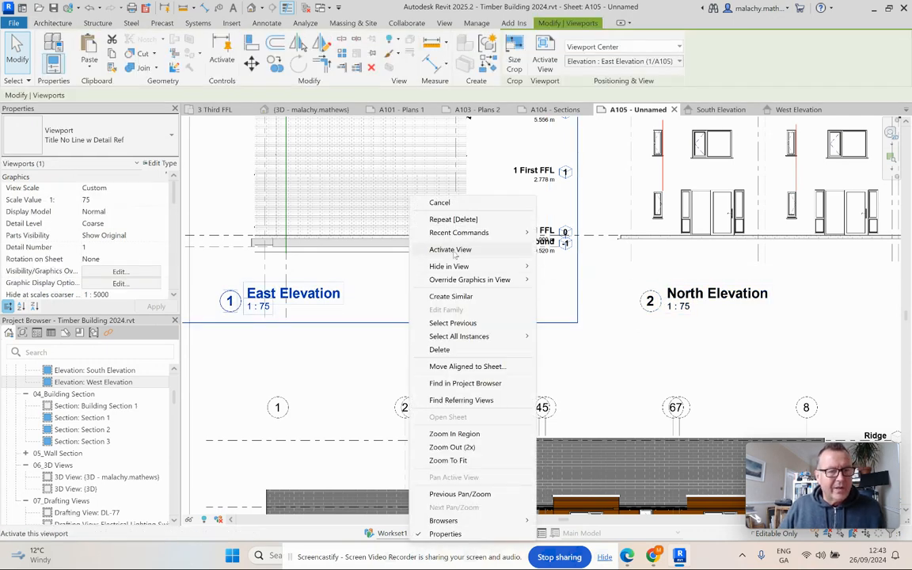
left_click(449, 249)
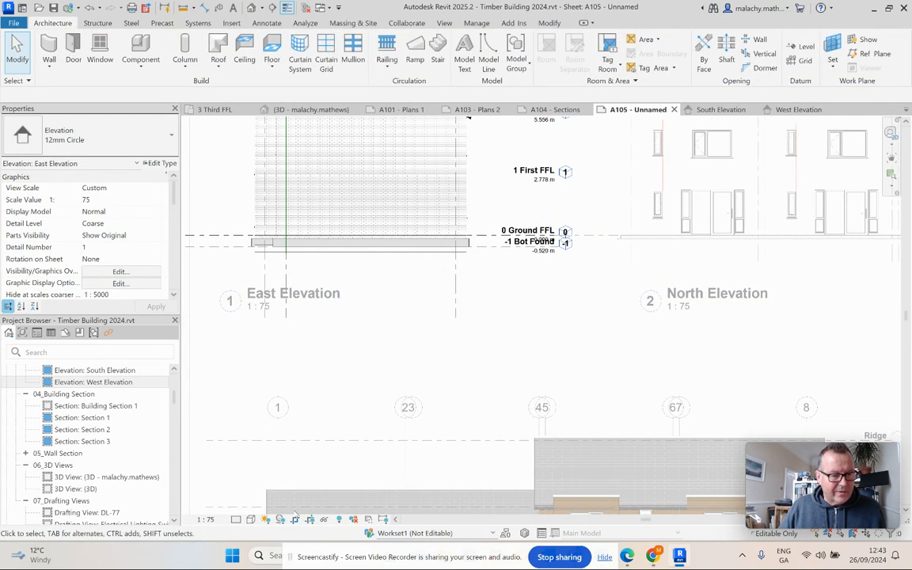
left_click(378, 276)
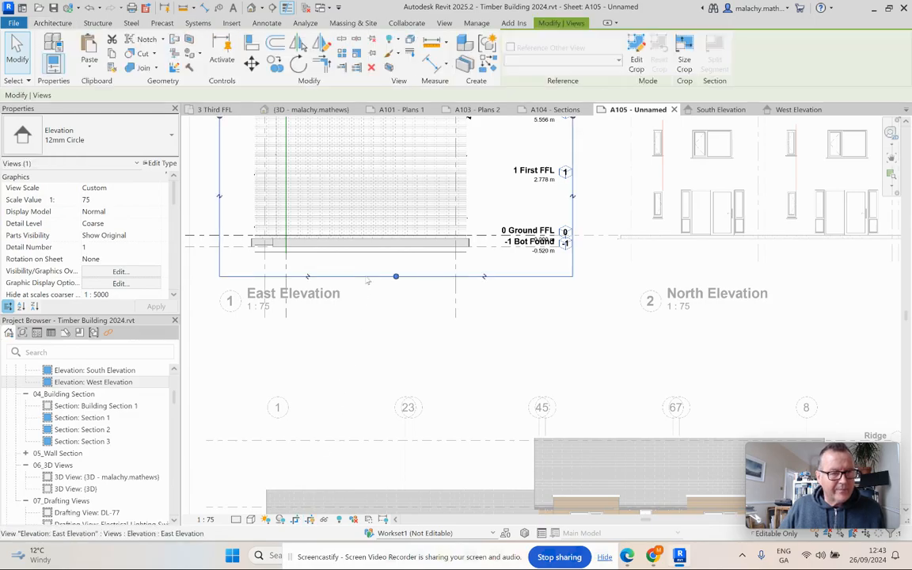
Raise the lower edge of the East Elevation's crop region to just below the ground floor line, cutting off the foundation.
left_click_drag(392, 269, 396, 244)
scroll(397, 243, "up", 3)
left_click(418, 272)
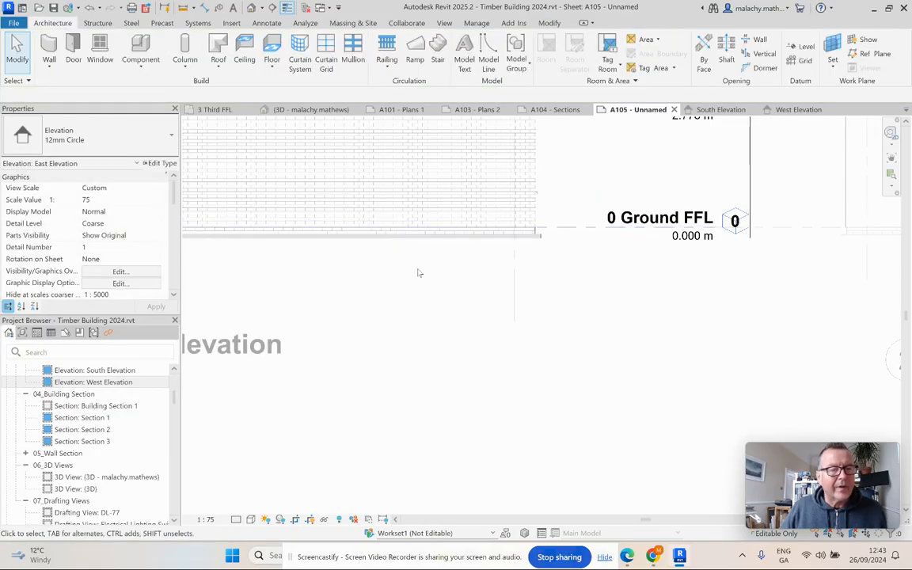
left_click(395, 235)
left_click_drag(395, 235, 397, 239)
left_click(408, 269)
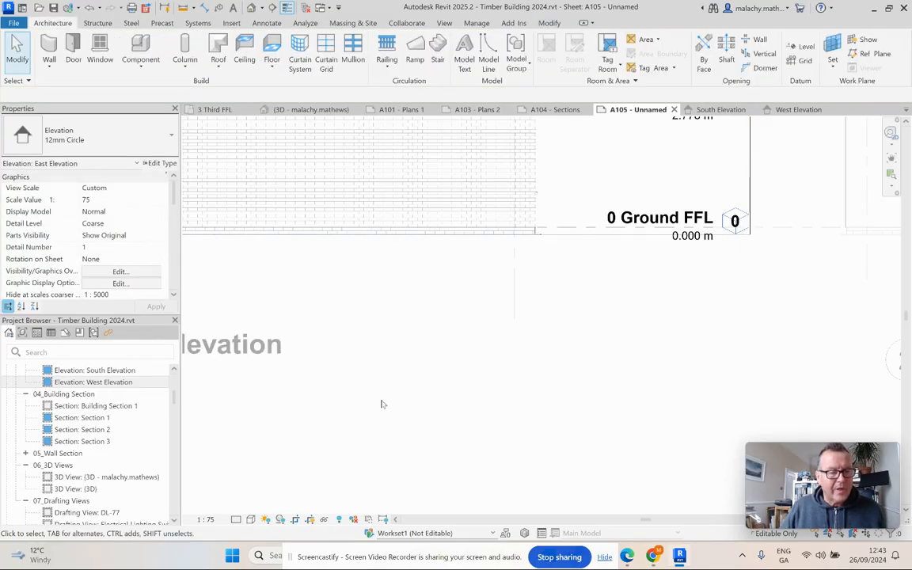
Hide the East Elevation's crop region and deactivate the view to return to the full sheet.
scroll(418, 350, "down", 6)
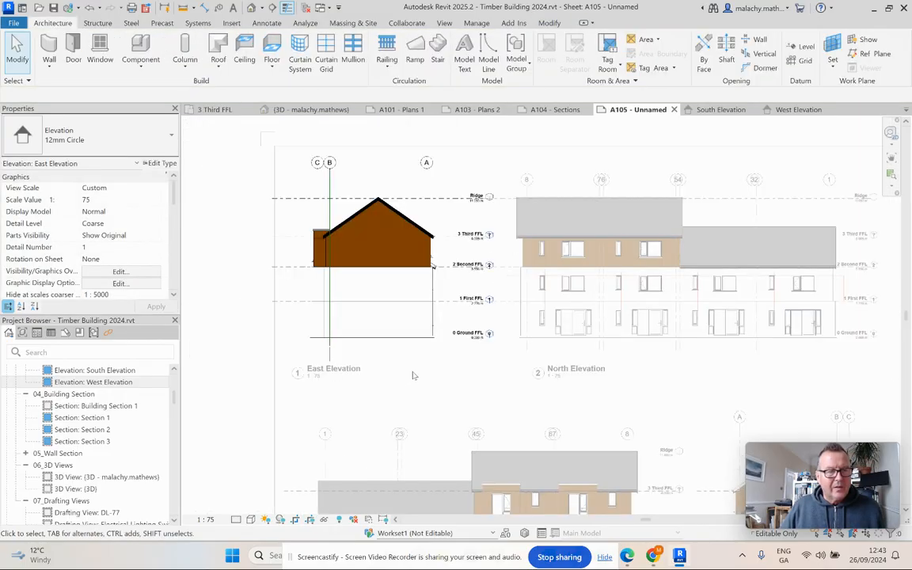
right_click(402, 310)
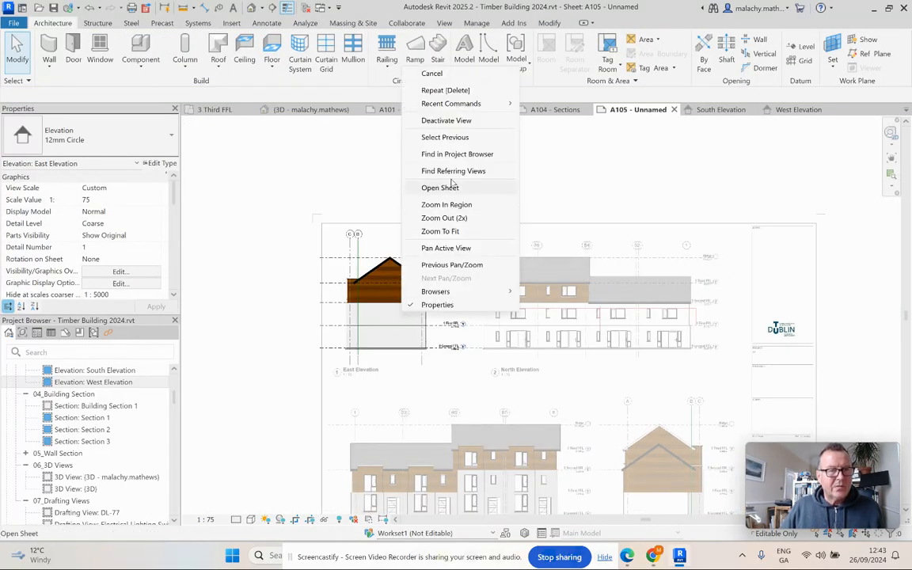
left_click(446, 120)
scroll(308, 264, "down", 2)
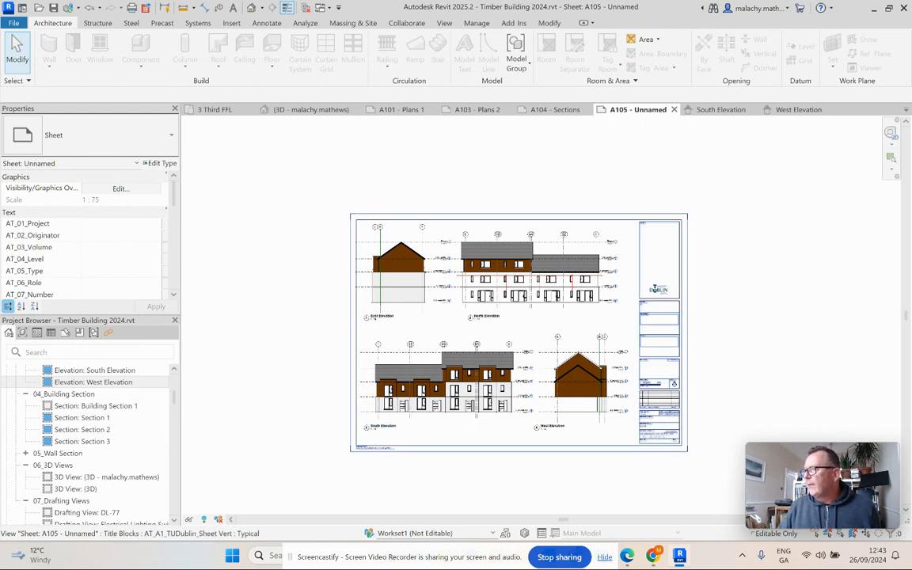
Read the list of required drawings and scales in the Google Keep note, close it and minimise the browser.
left_click_drag(575, 147, 551, 131)
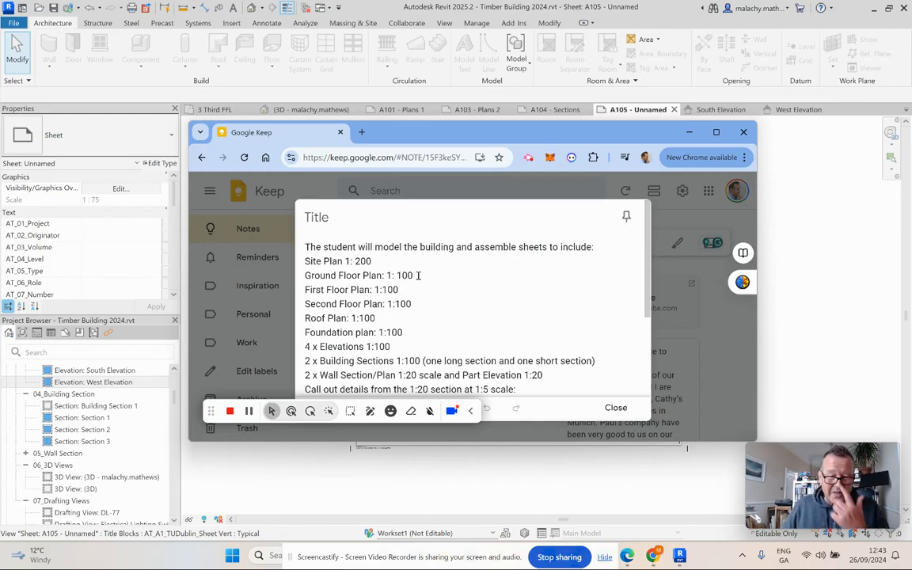
scroll(419, 274, "down", 2)
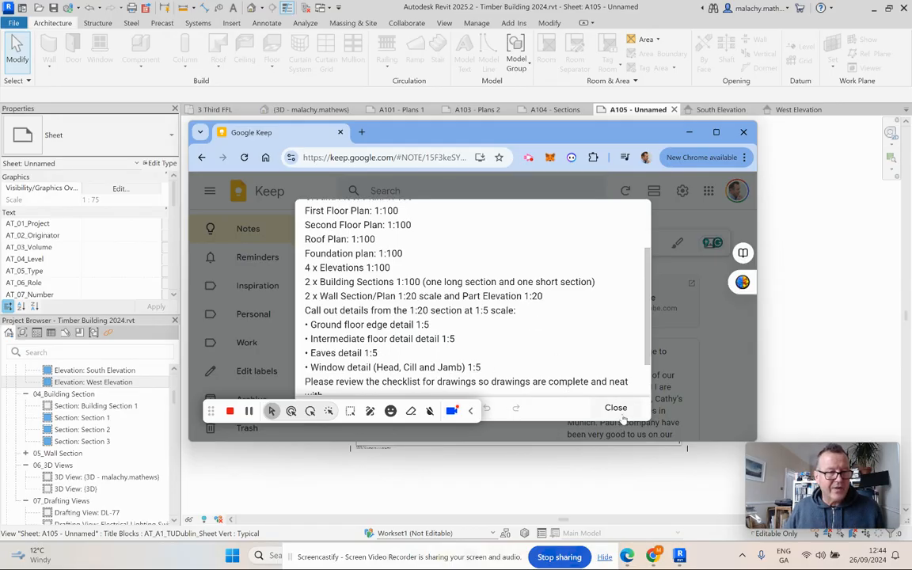
mouse_move(548, 555)
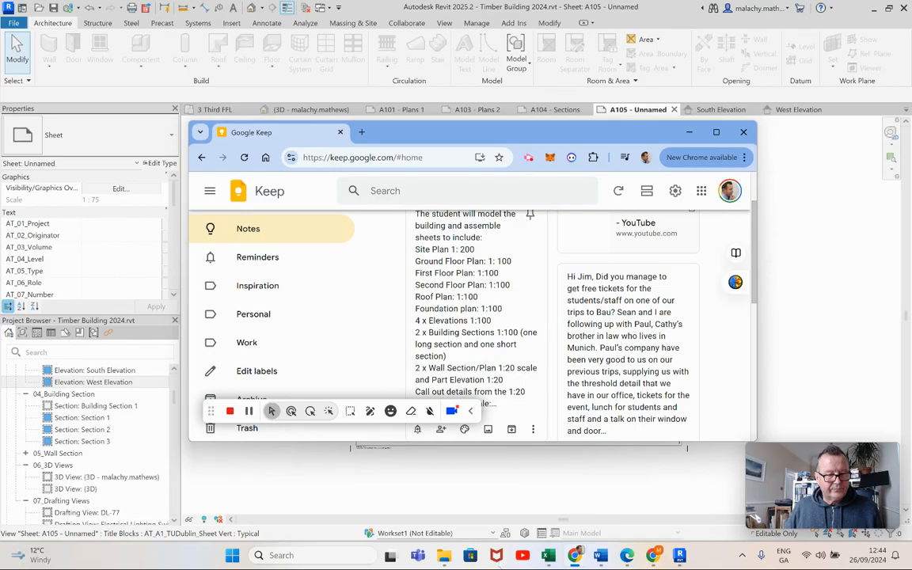
left_click(688, 134)
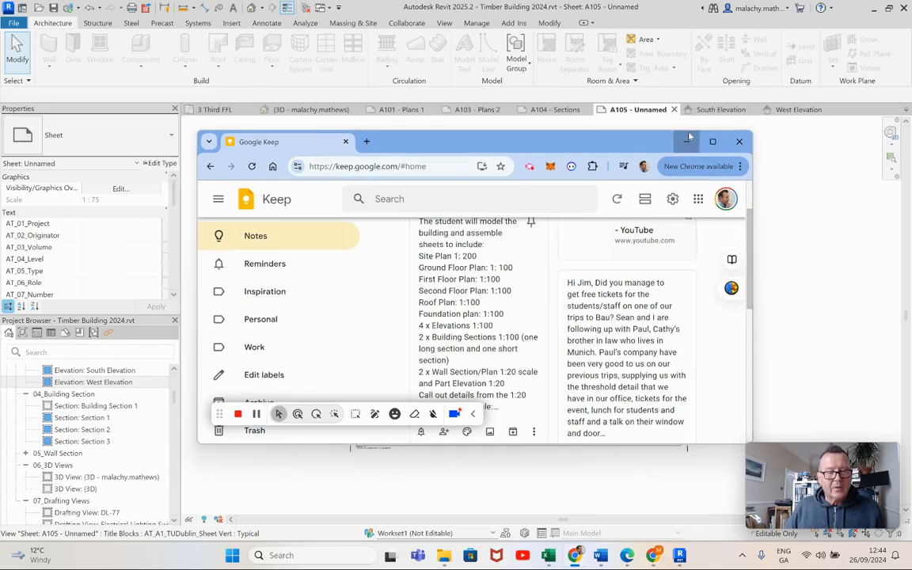